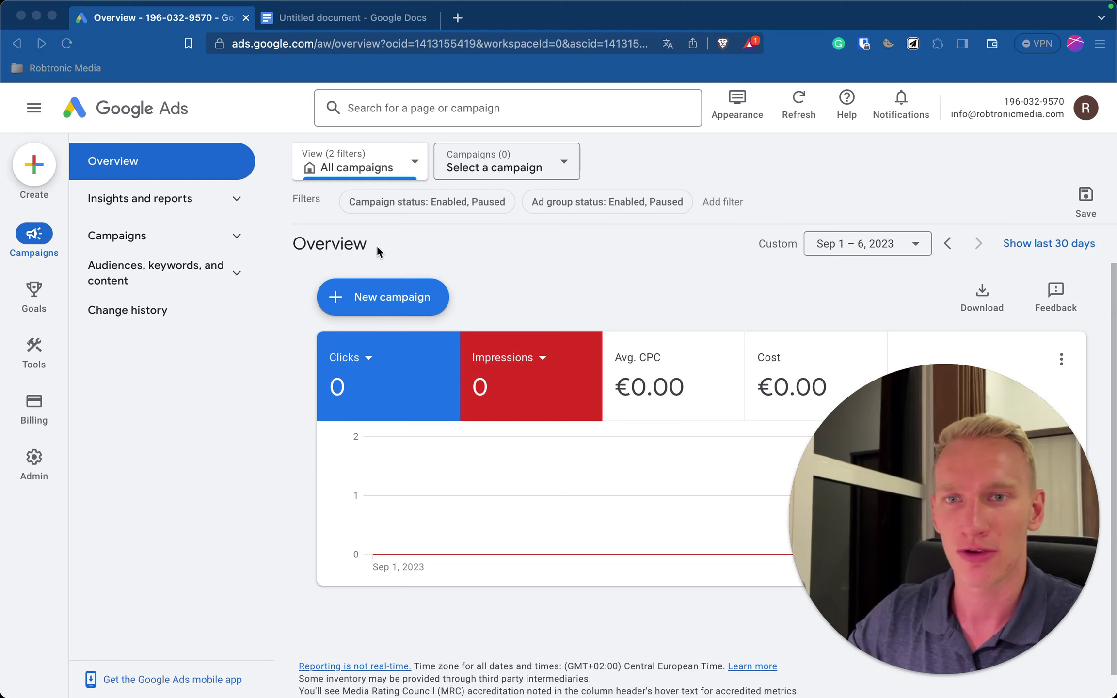
Create a new campaign with the Sales objective and the Search campaign type
click(39, 159)
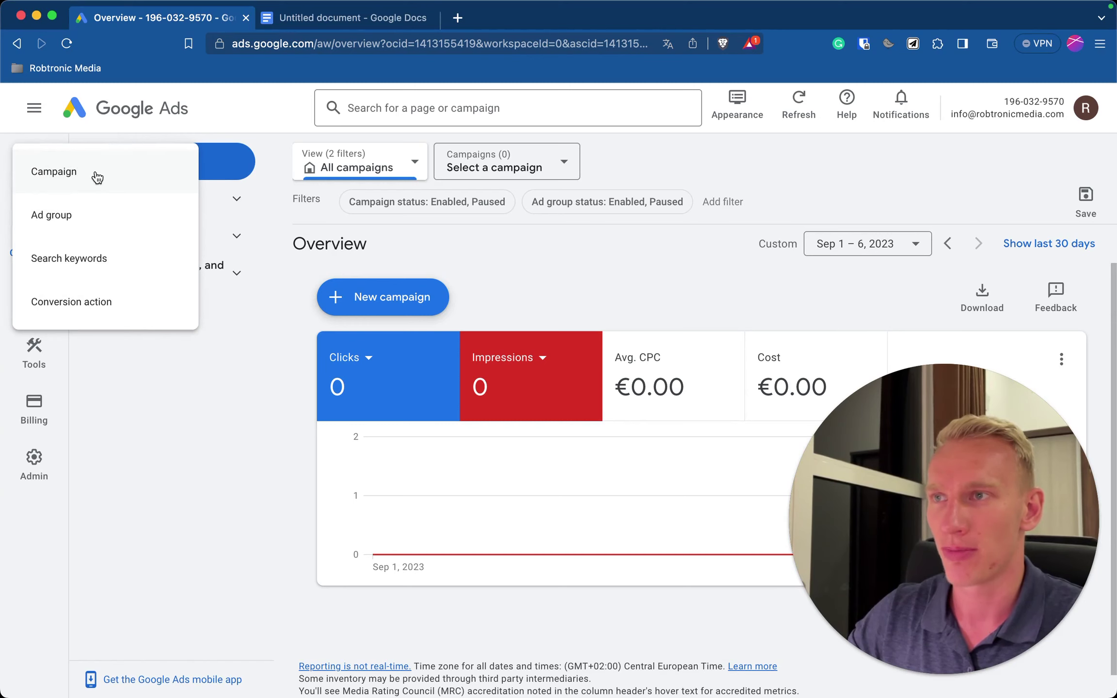
click(97, 177)
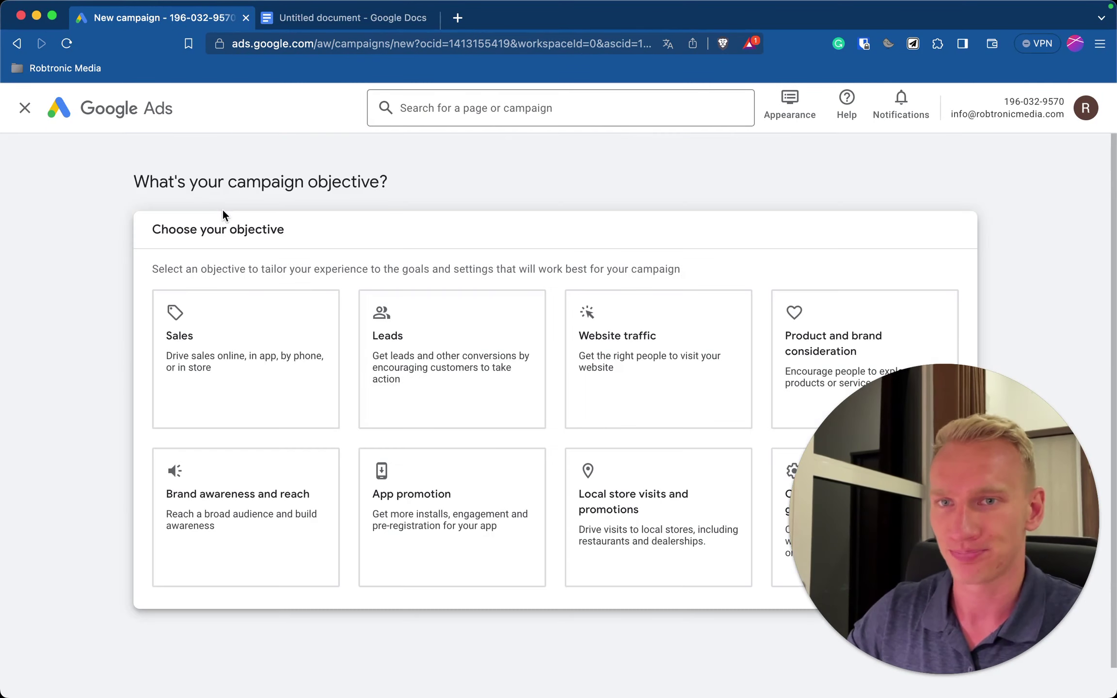
click(257, 355)
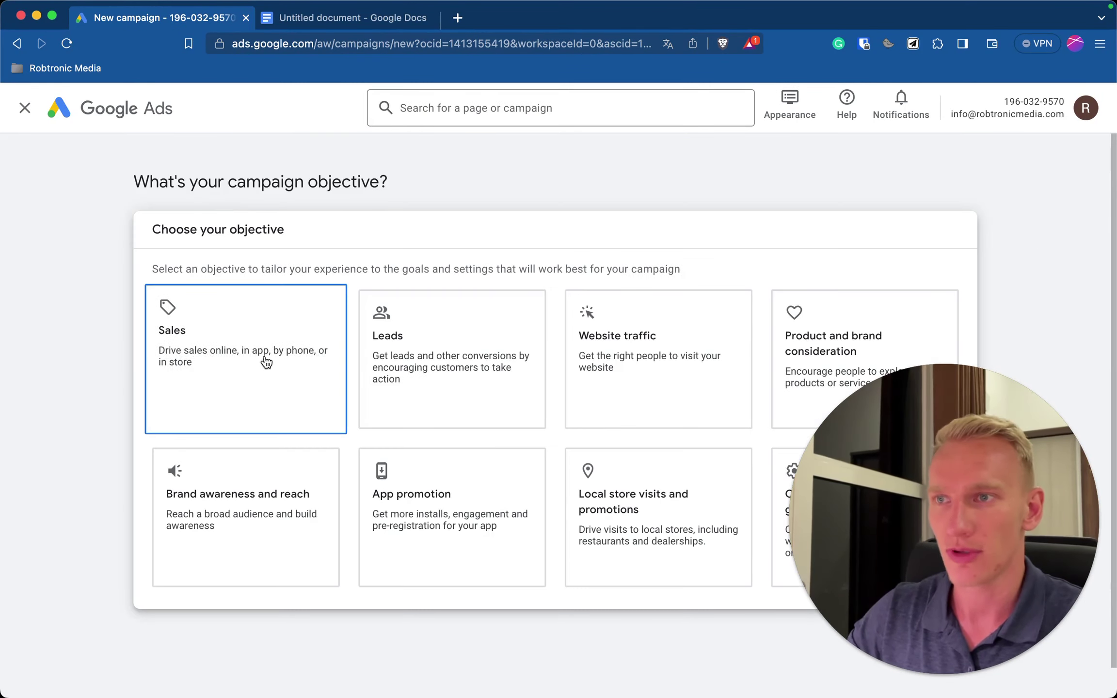
click(262, 368)
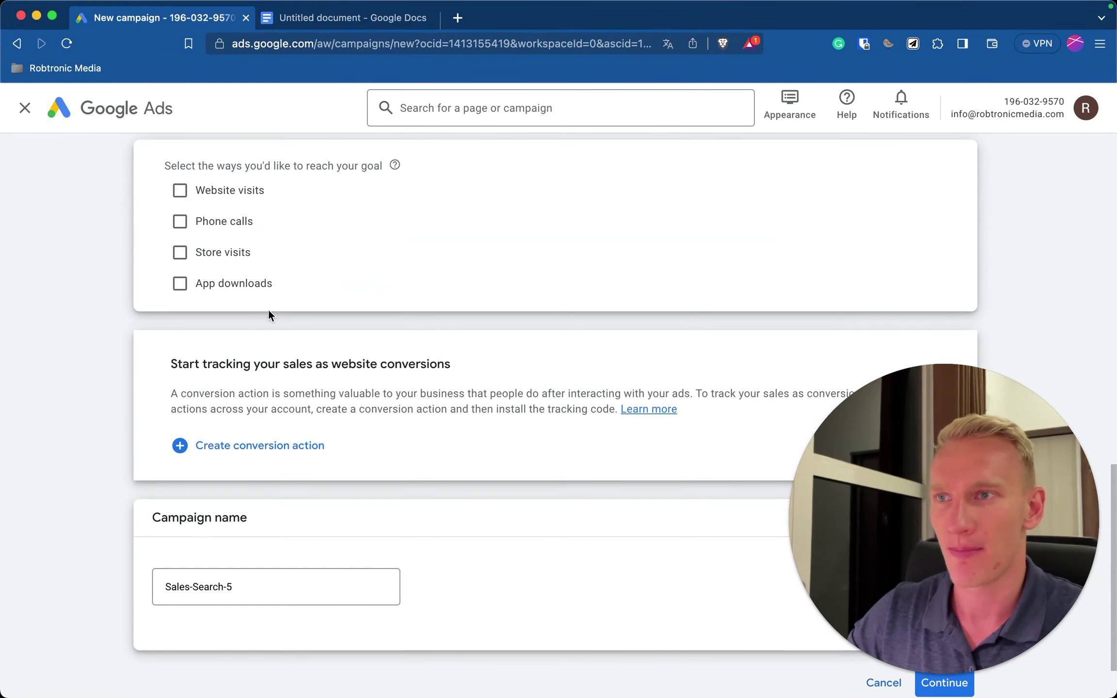
click(244, 199)
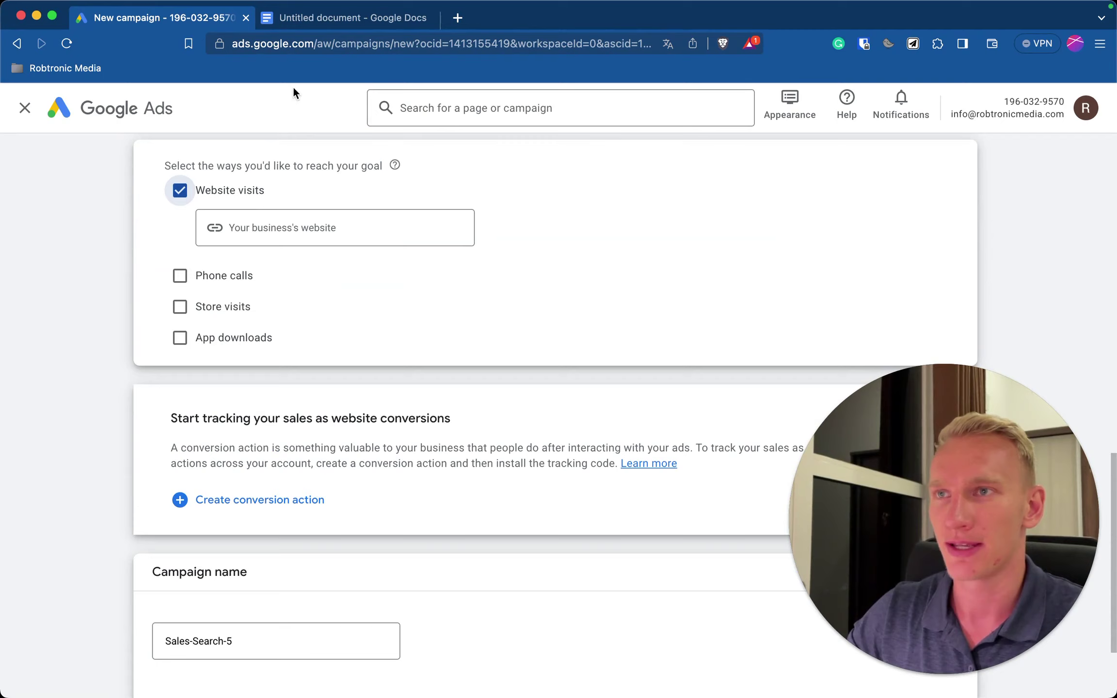
click(338, 24)
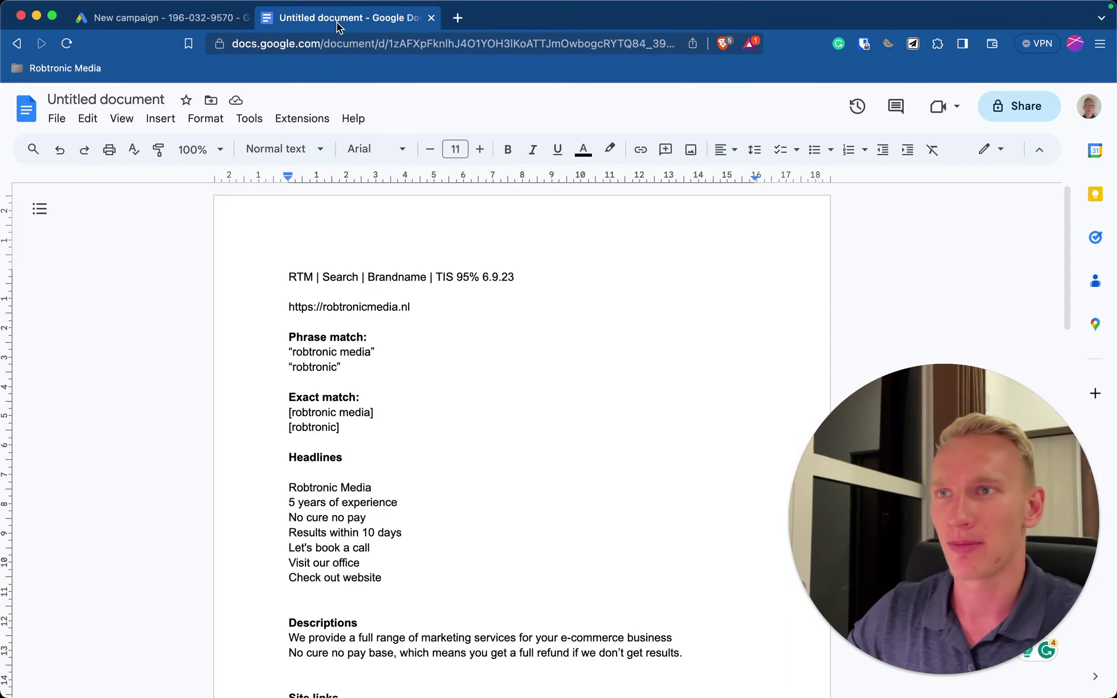
triple_click(358, 312)
key(super+c)
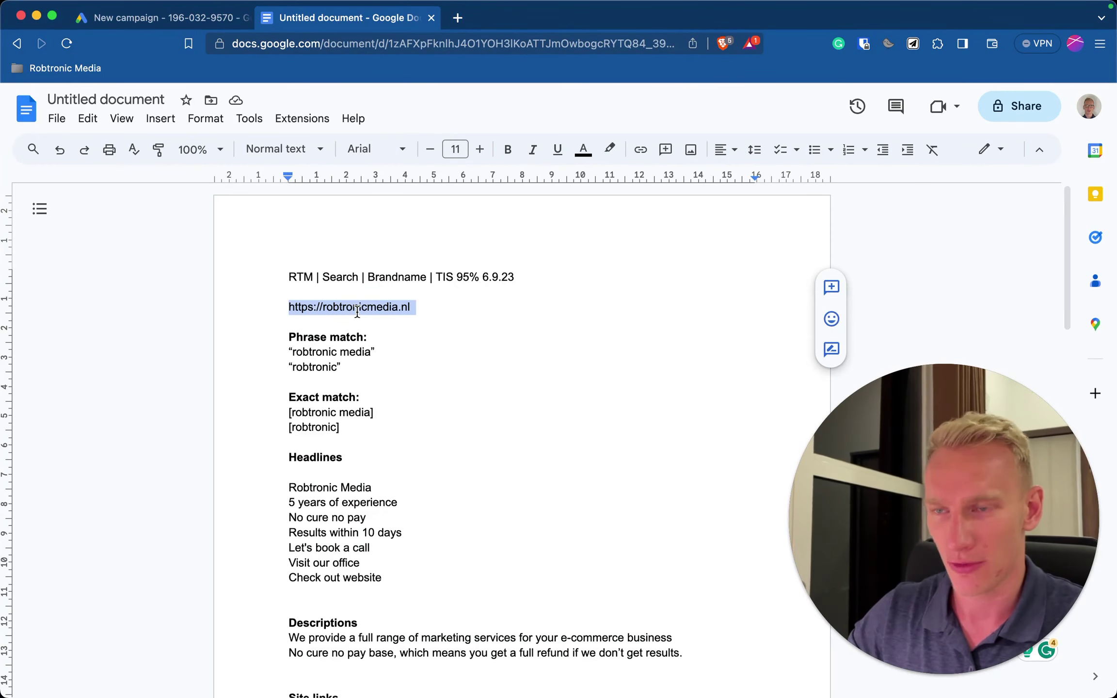
click(181, 19)
click(282, 225)
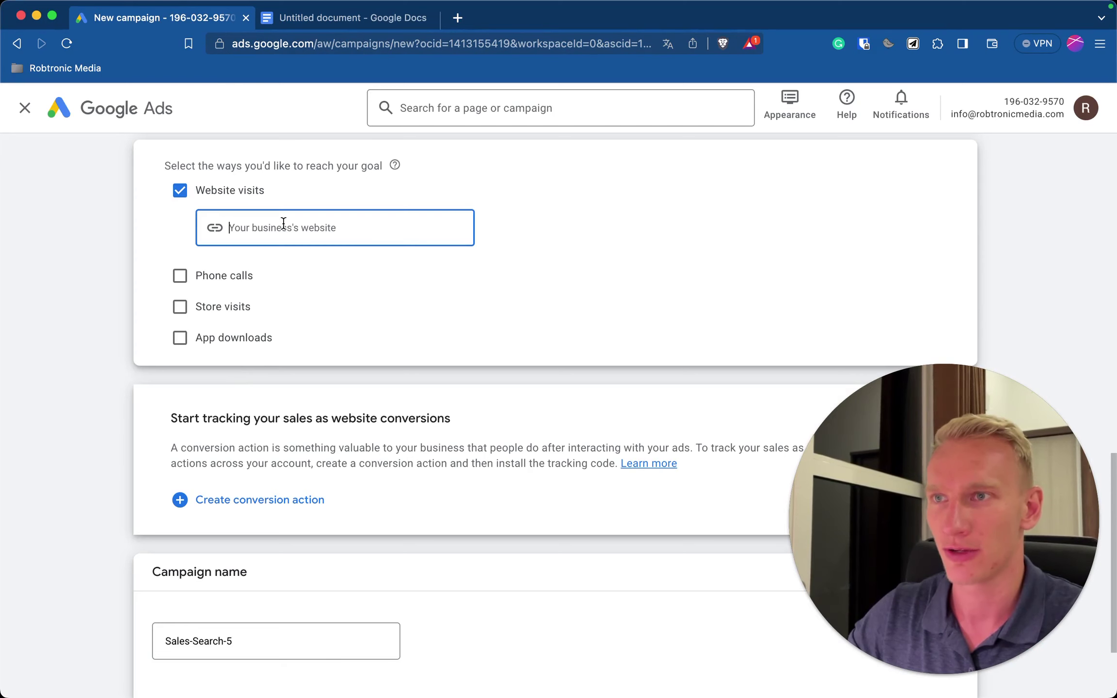
key(super+v)
click(401, 390)
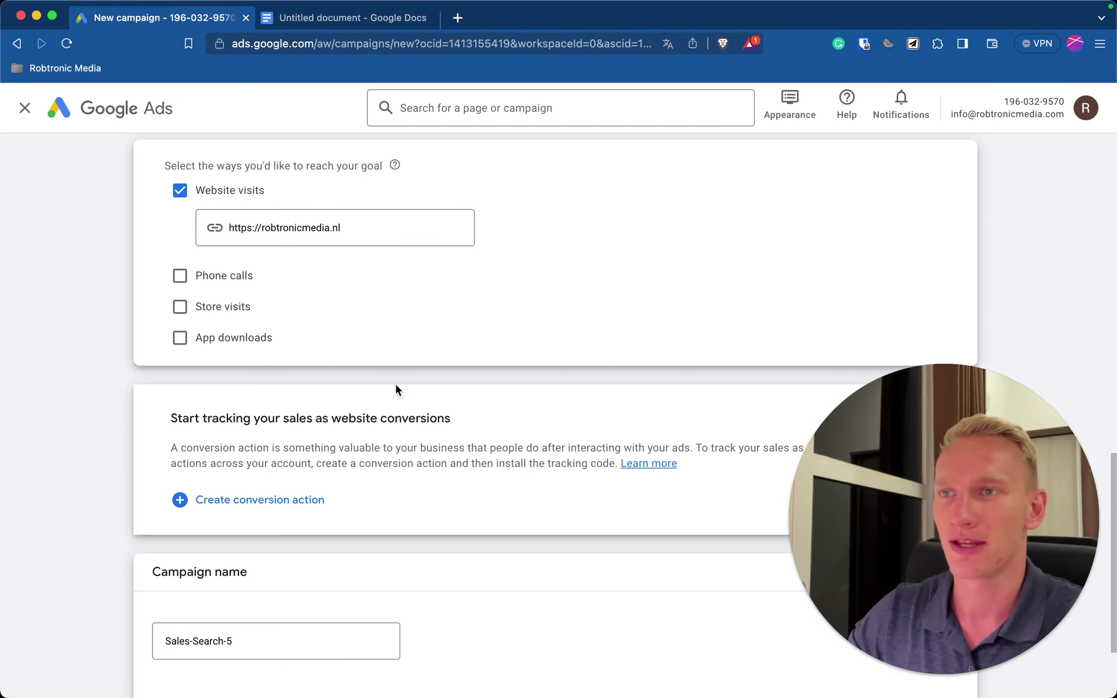
scroll(312, 499, down, 5)
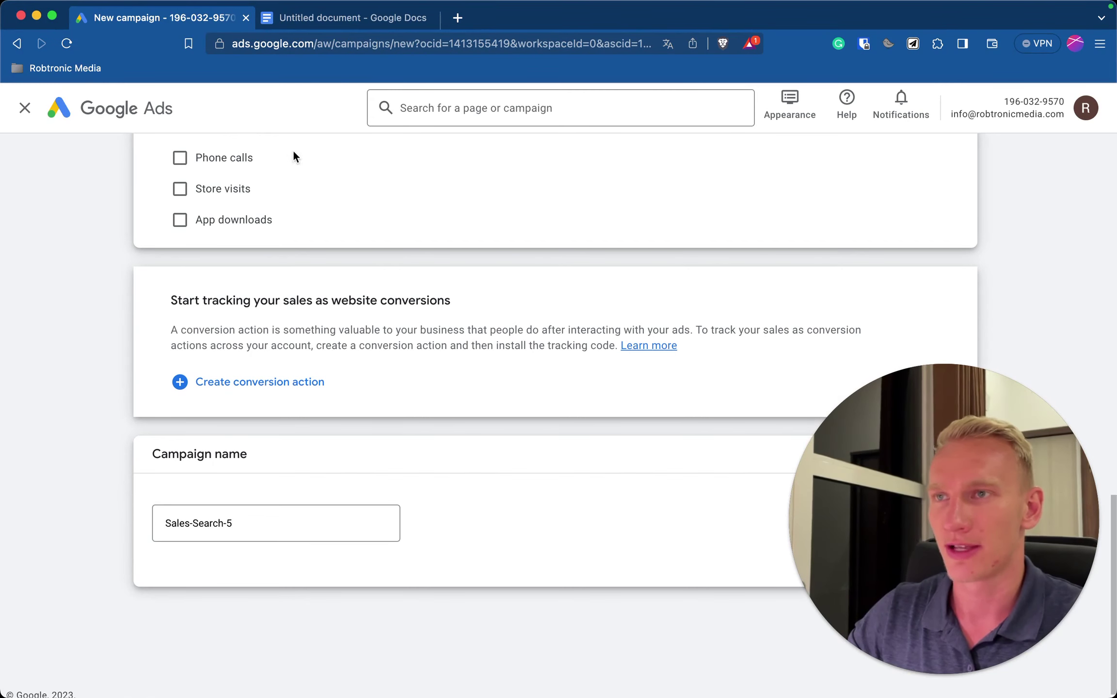
Rename the campaign from Sales-Search-5 to 'RTM | Search | Brandname | TIS 95% 6.9.23'
click(354, 27)
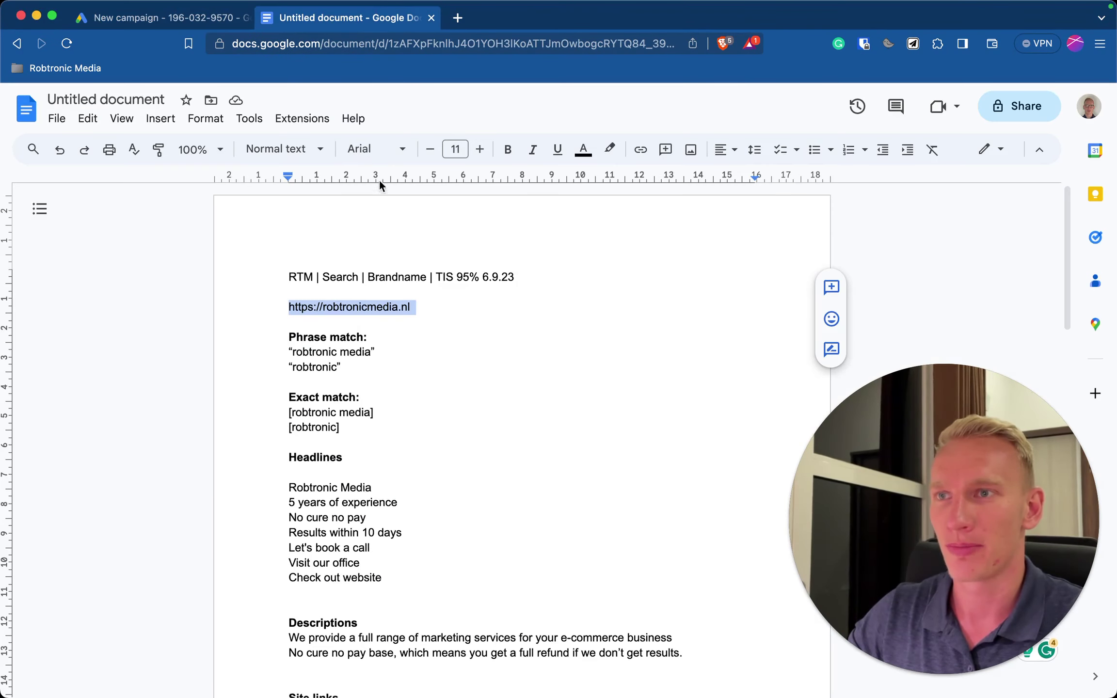
triple_click(403, 280)
key(super+c)
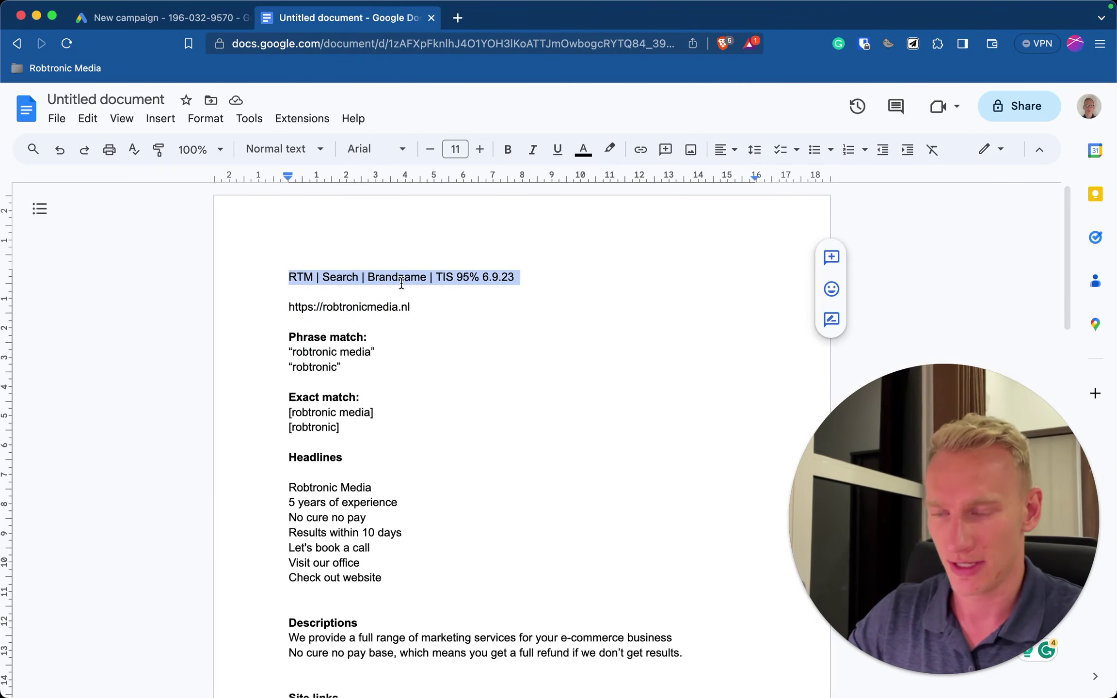
click(174, 22)
click(268, 513)
key(super+a)
key(super+v)
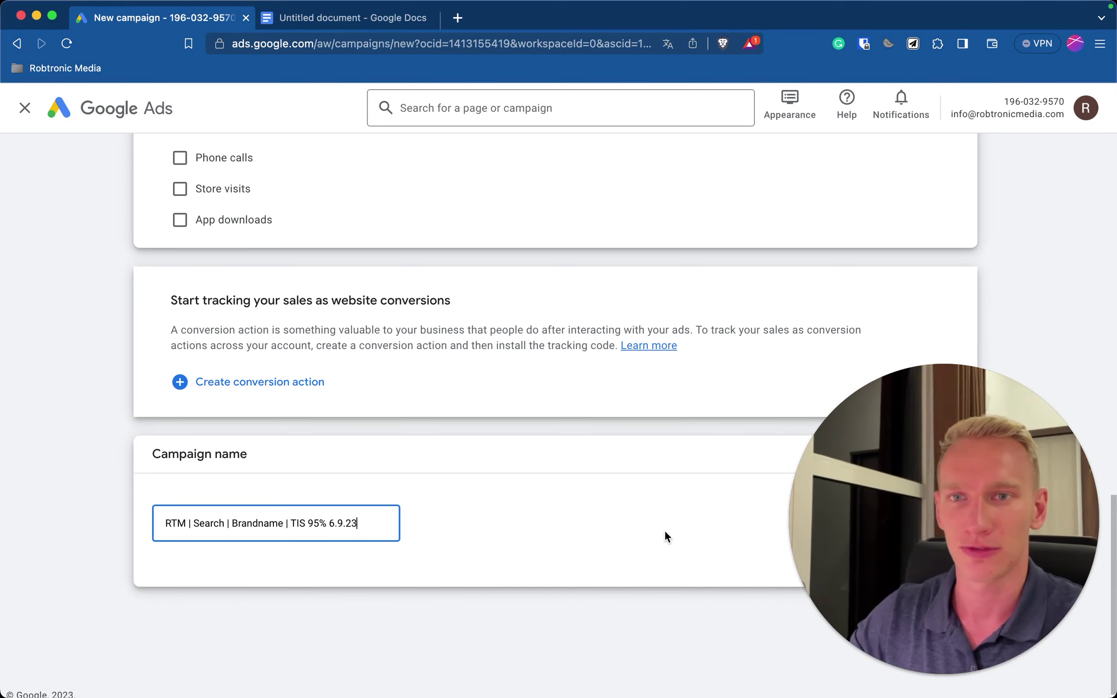
drag(821, 520, 828, 442)
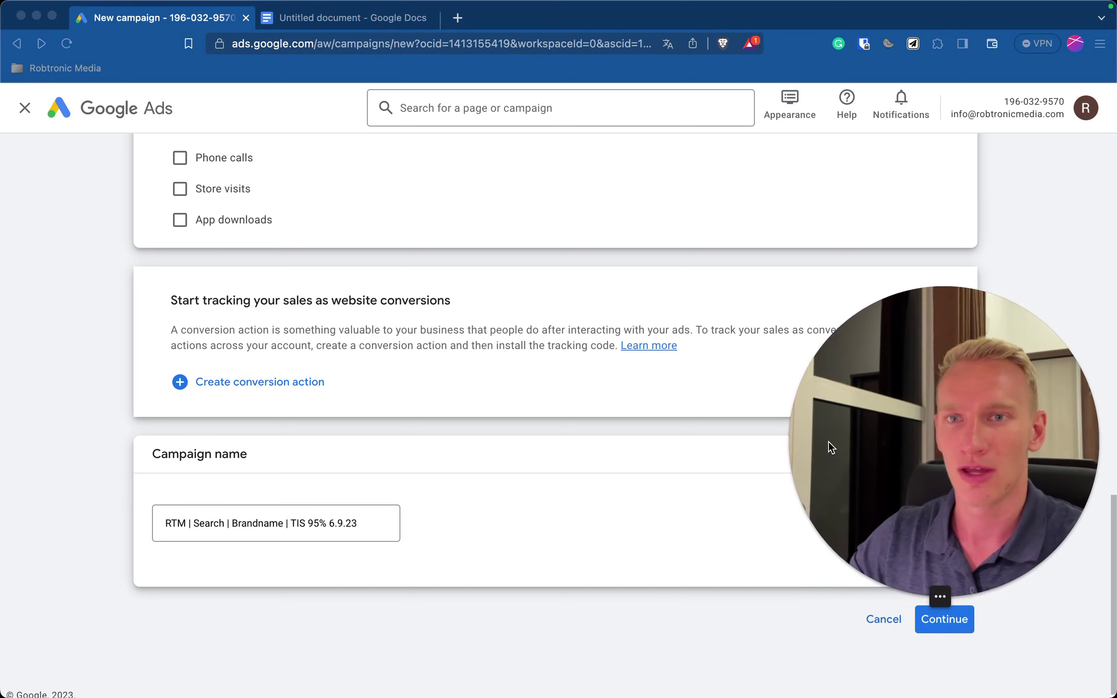
Continue to bidding and set the bidding focus to Impression share
click(943, 623)
click(945, 621)
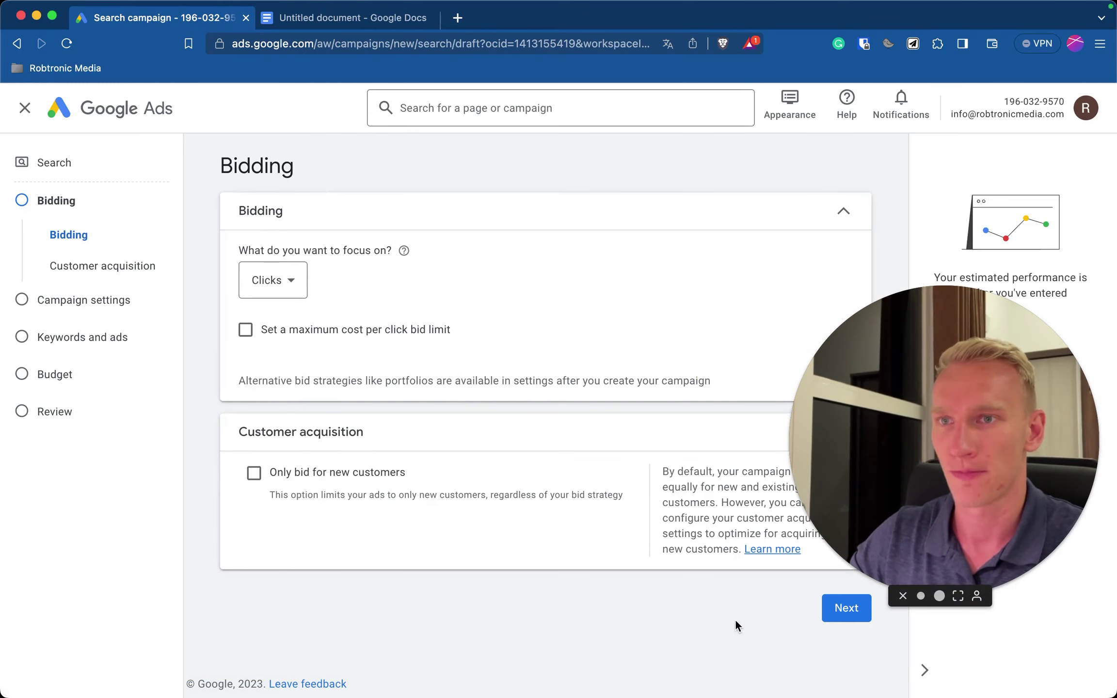
click(293, 282)
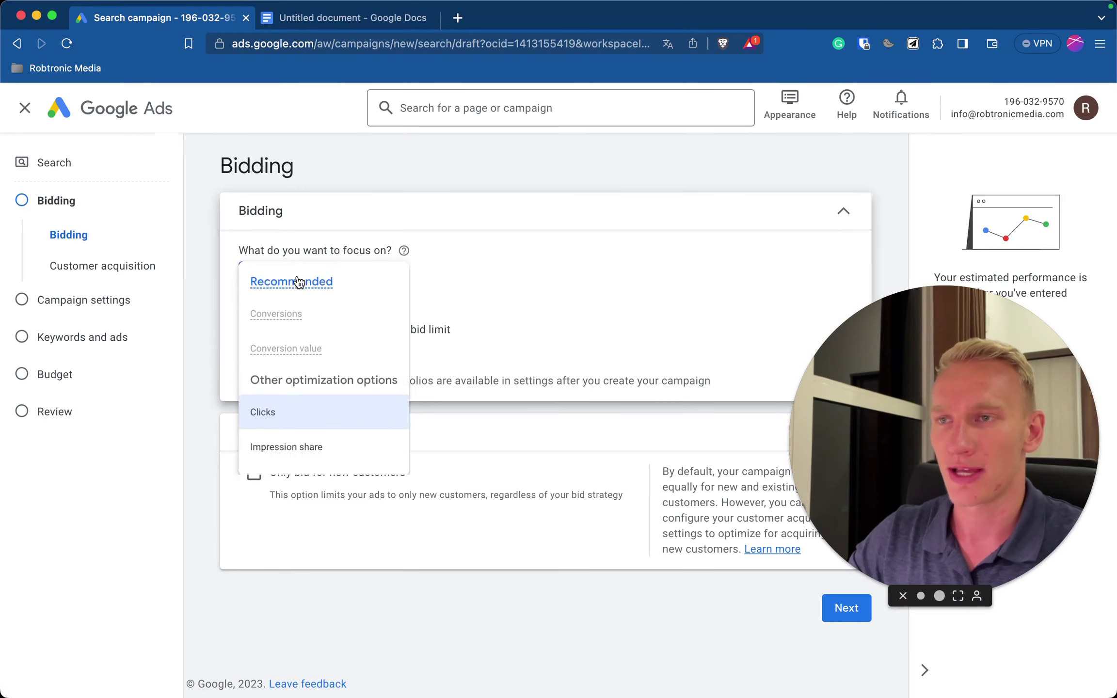
click(303, 461)
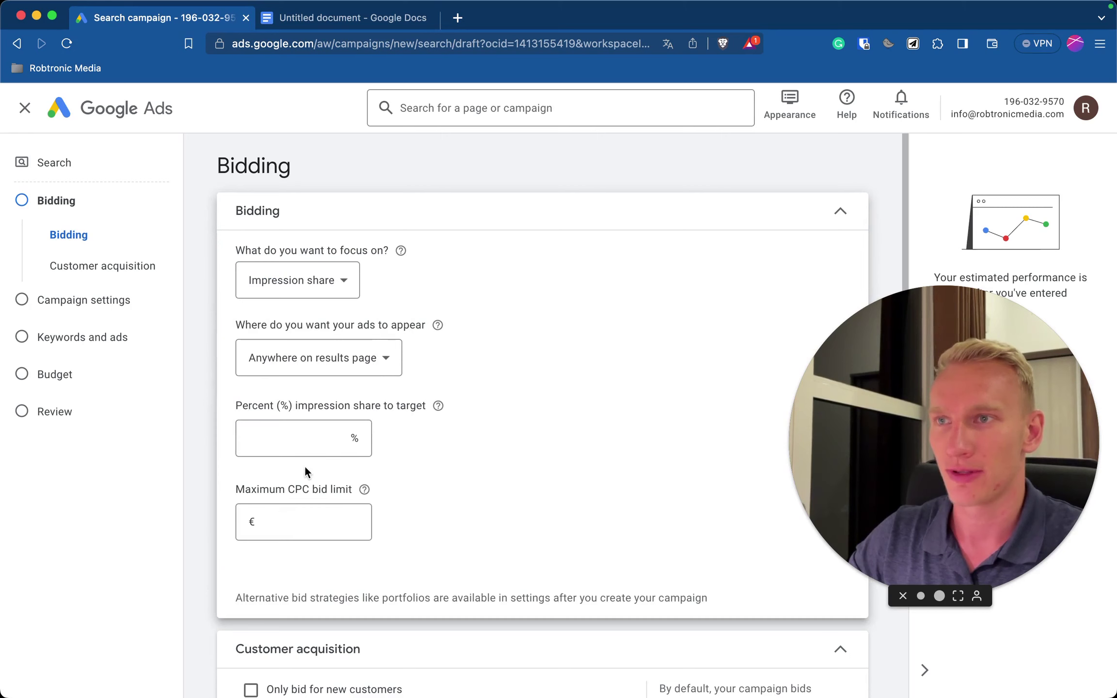
click(308, 291)
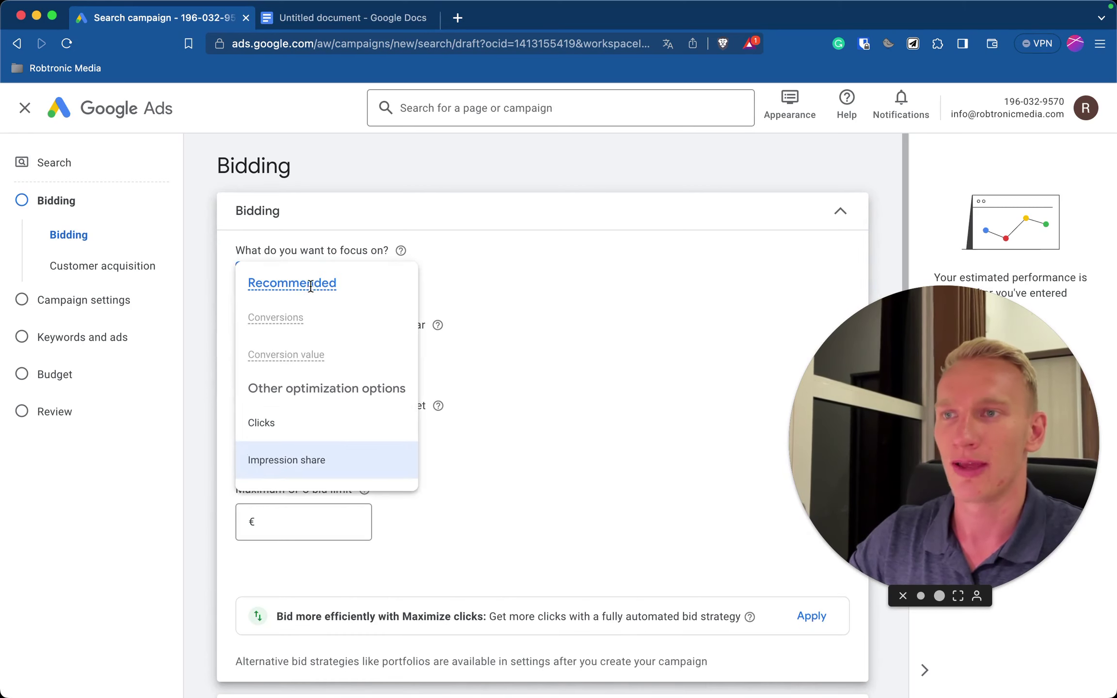
click(301, 461)
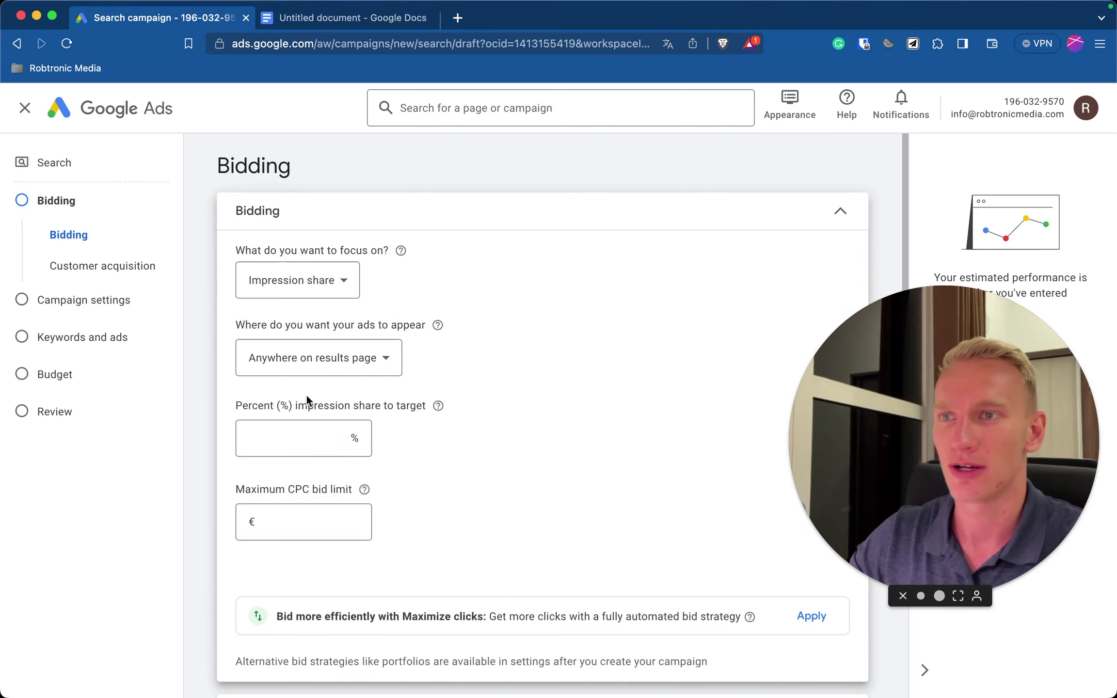
Target 95% impression share at the absolute top of results with a €1.00 maximum CPC limit
click(337, 361)
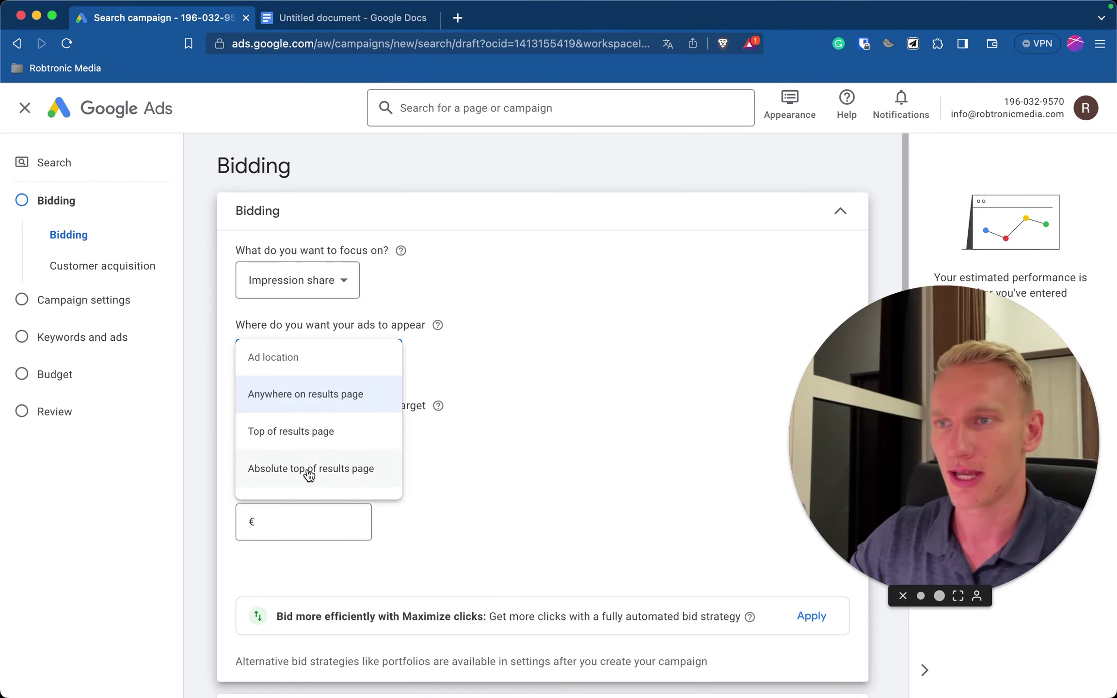
click(321, 473)
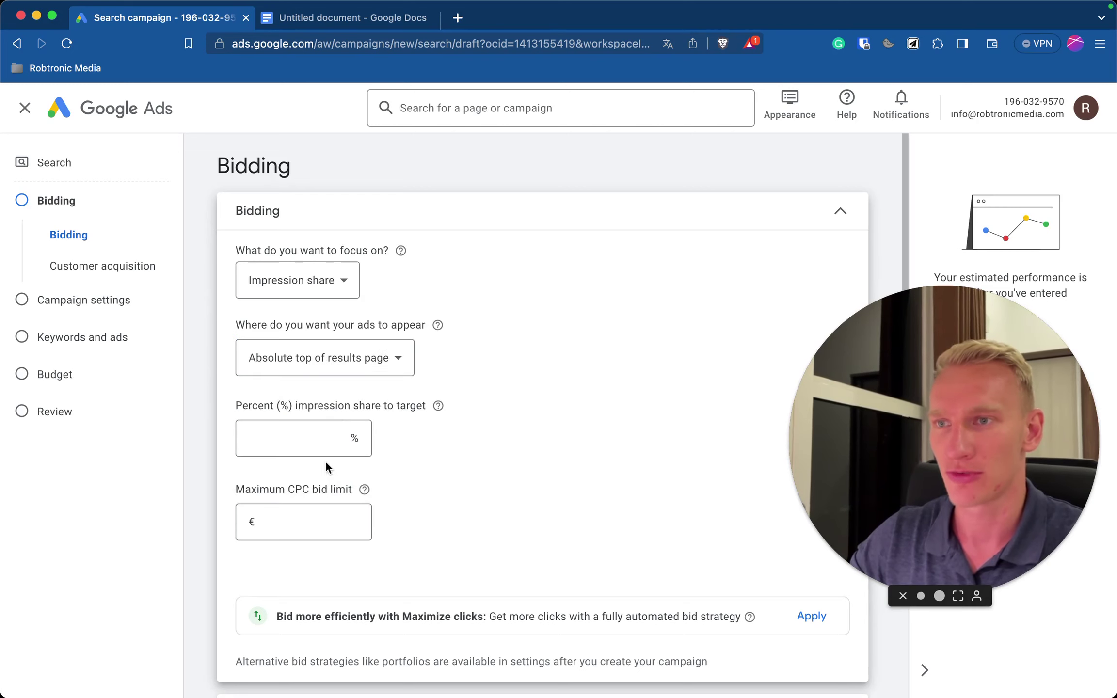
click(321, 444)
text(95)
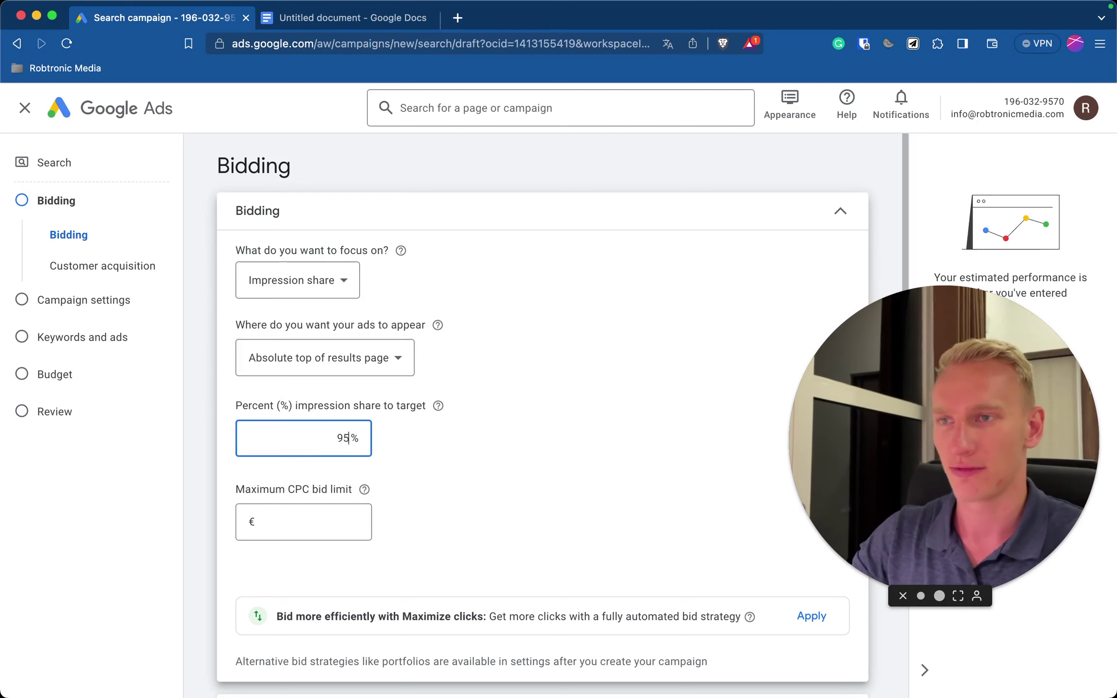
click(333, 527)
text(1)
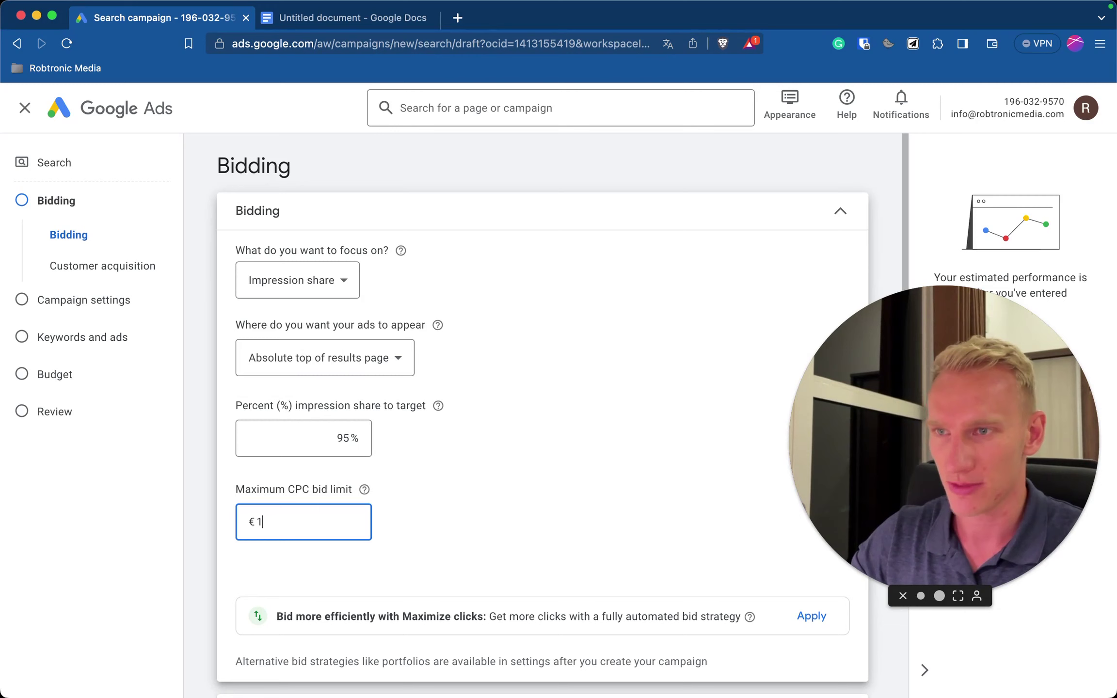
click(471, 497)
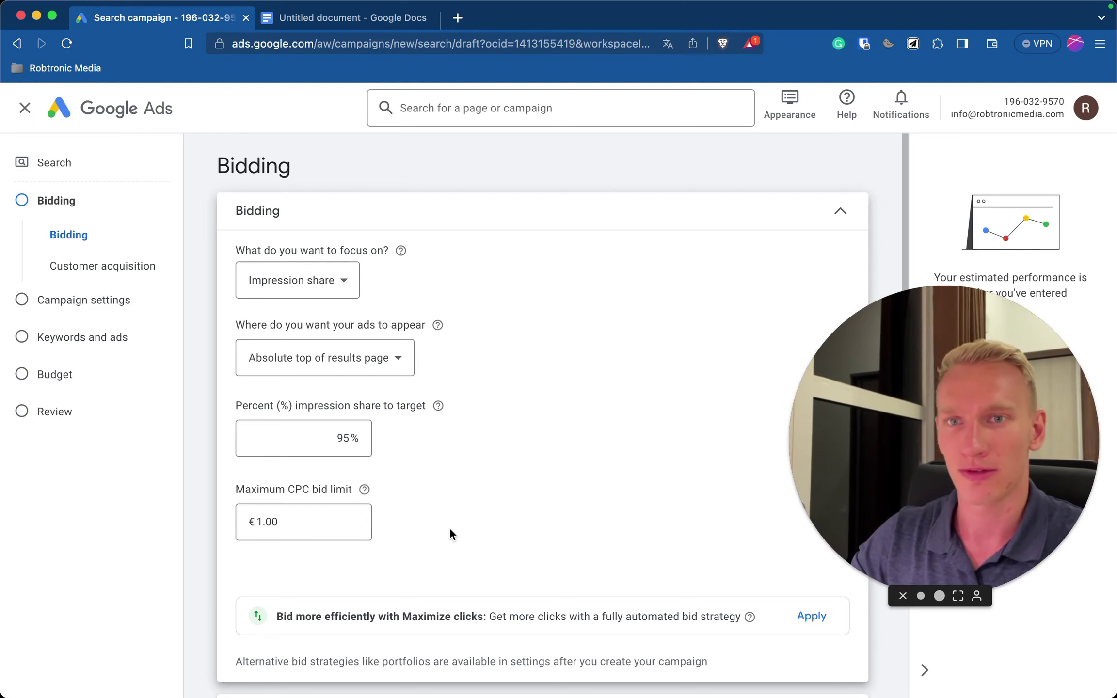
scroll(450, 528, down, 5)
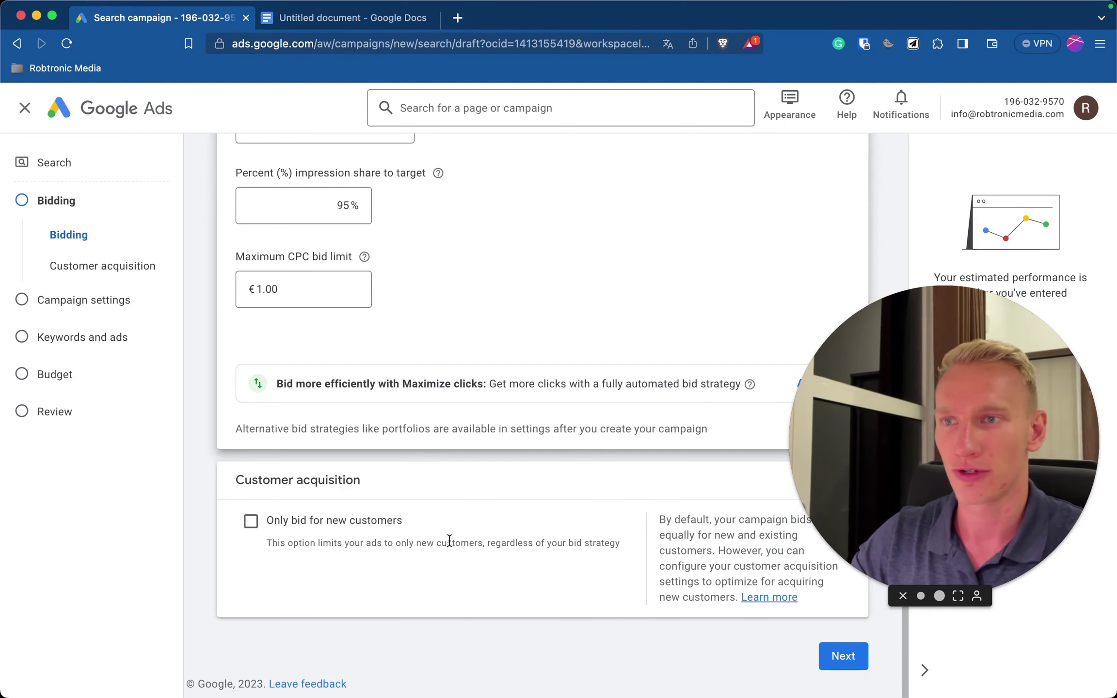
In campaign settings, untick Google search partners and the Google Display Network
click(833, 658)
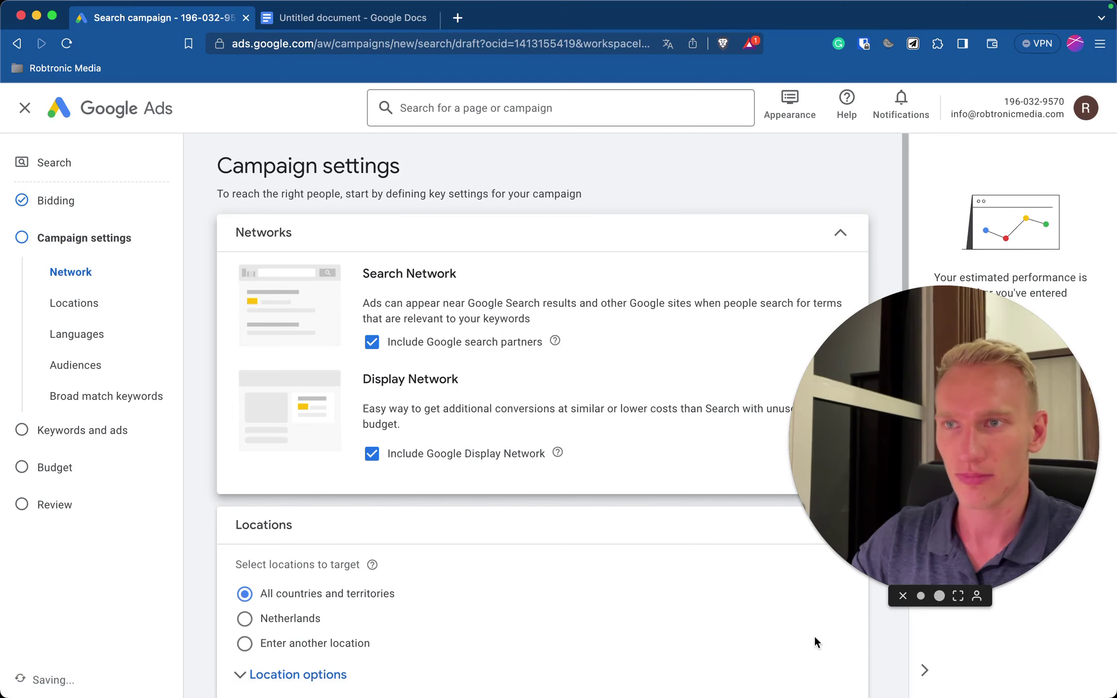
click(461, 458)
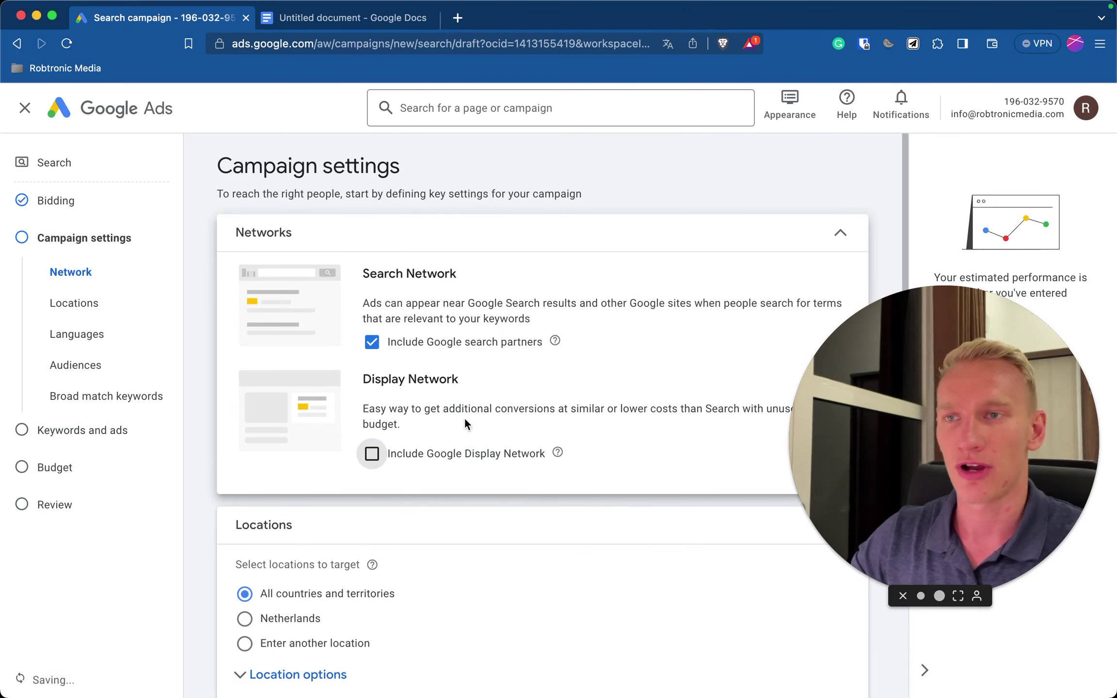
click(468, 351)
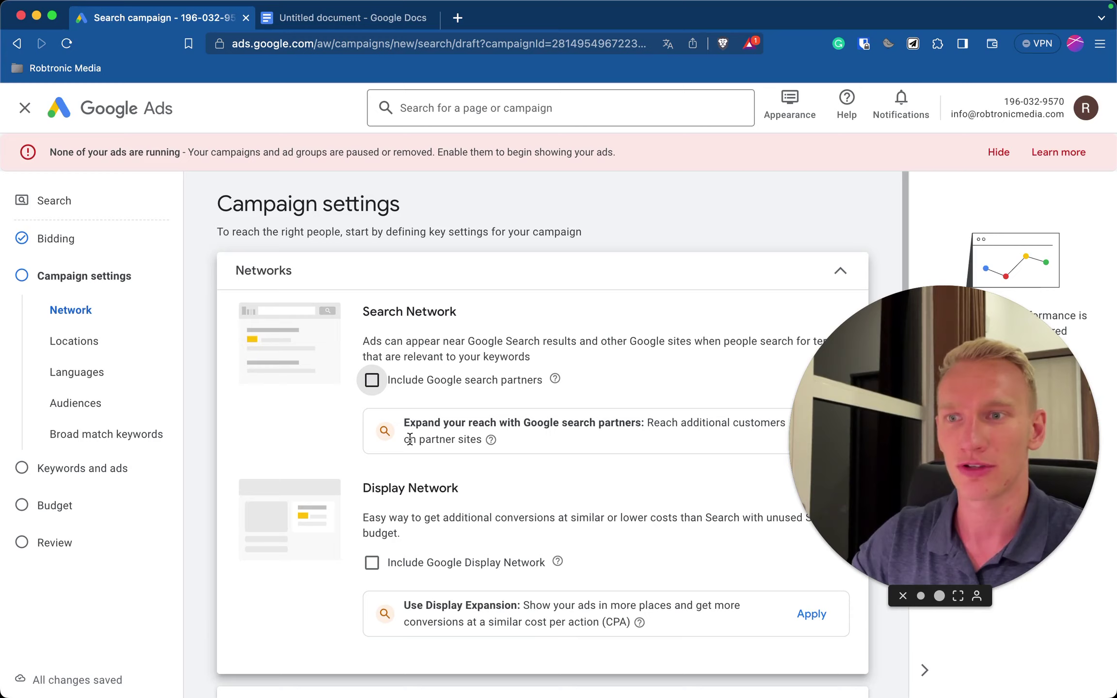
scroll(410, 439, down, 3)
scroll(410, 442, down, 6)
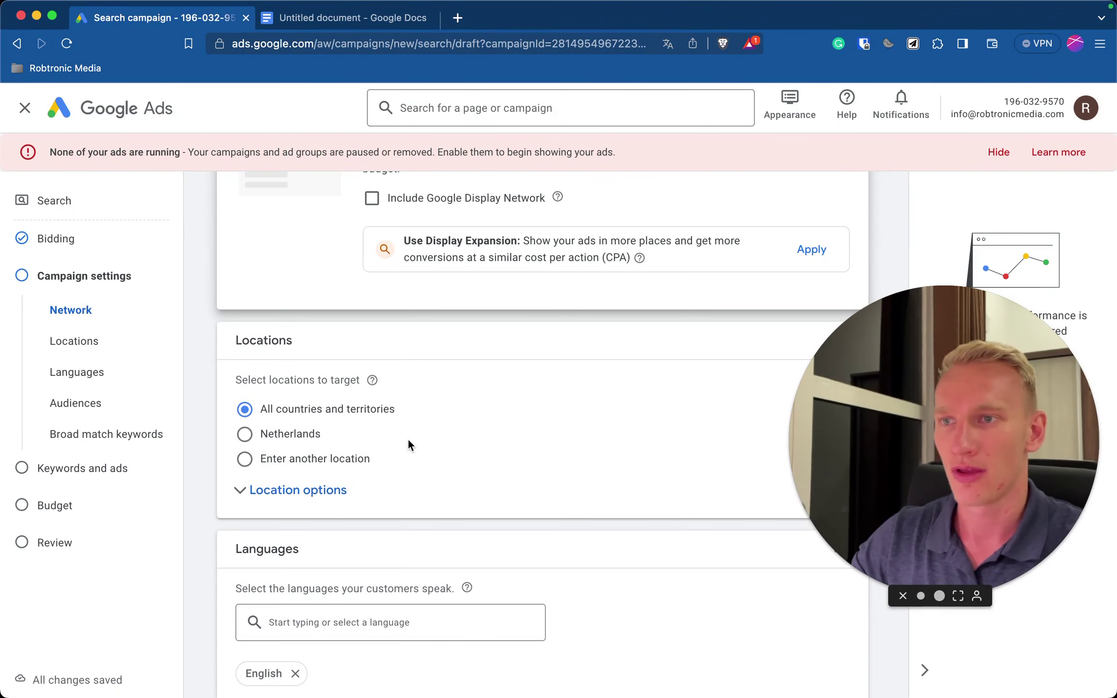
Set location options to Presence targeting and choose Enter another location
click(333, 491)
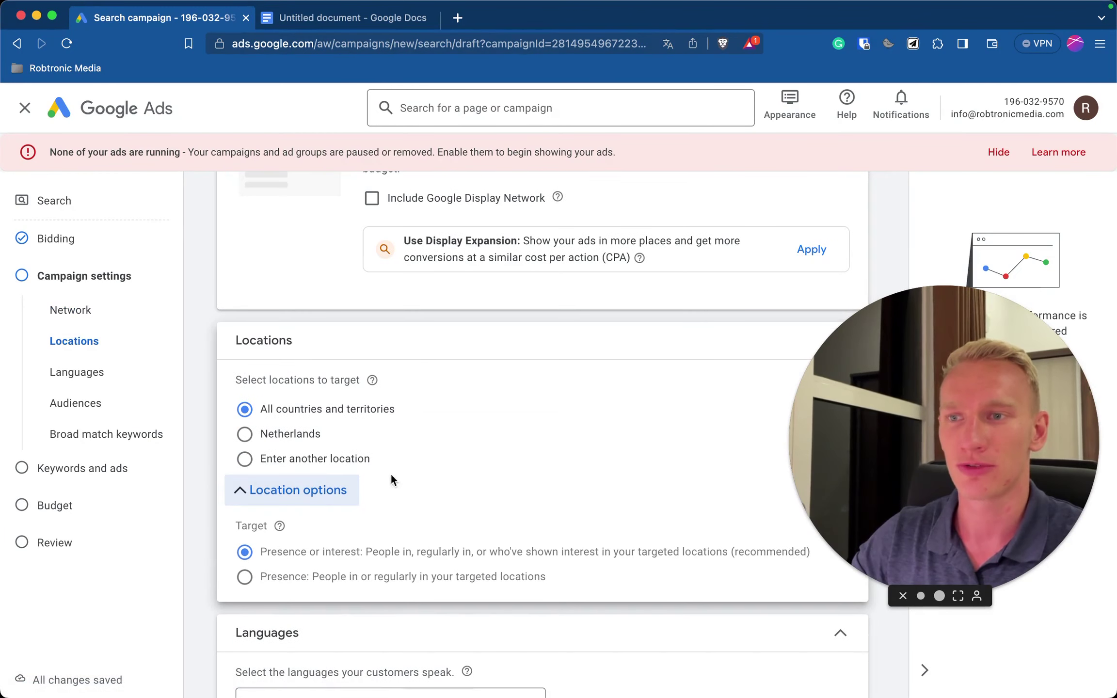
scroll(427, 491, down, 1)
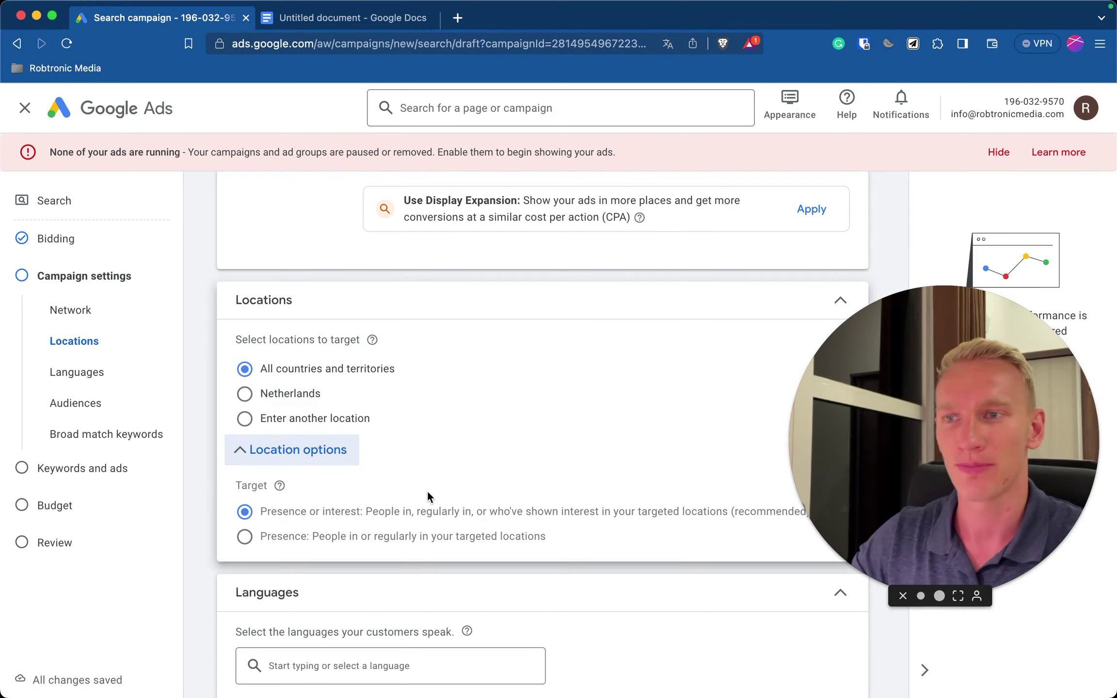
click(408, 543)
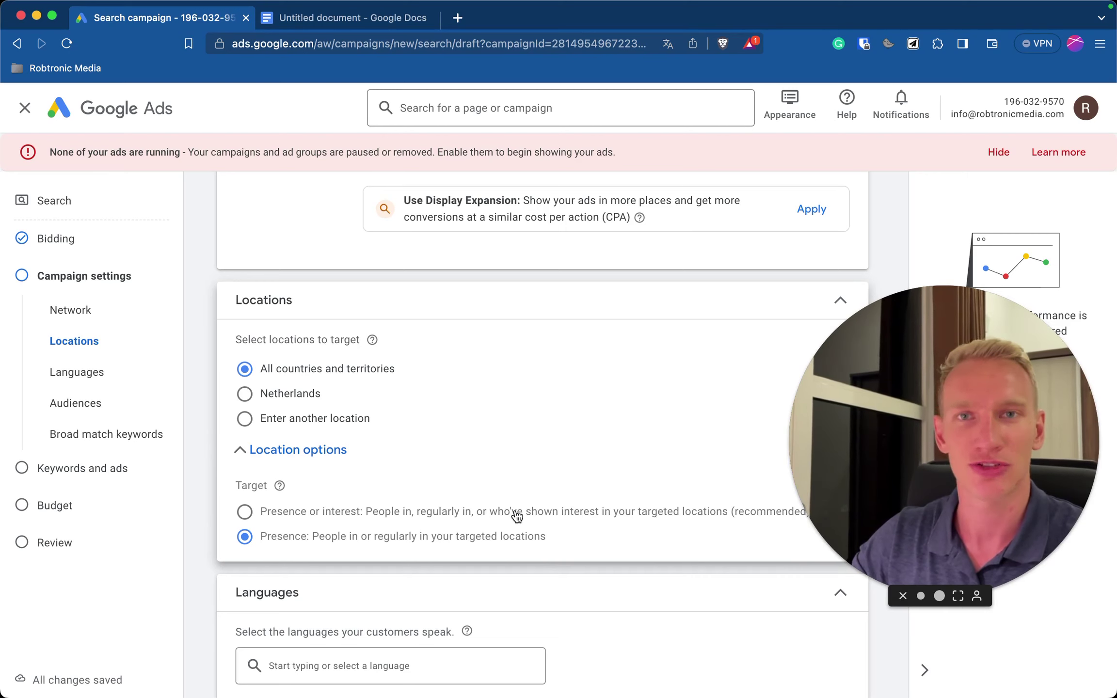
click(315, 420)
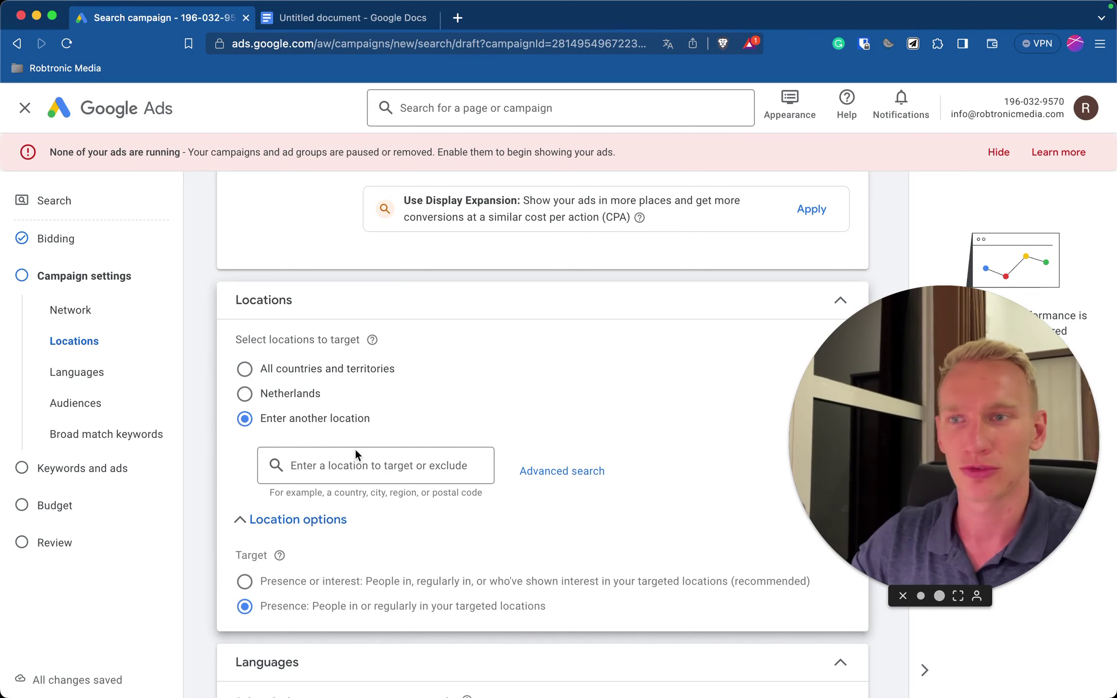
scroll(402, 510, down, 3)
scroll(404, 516, down, 5)
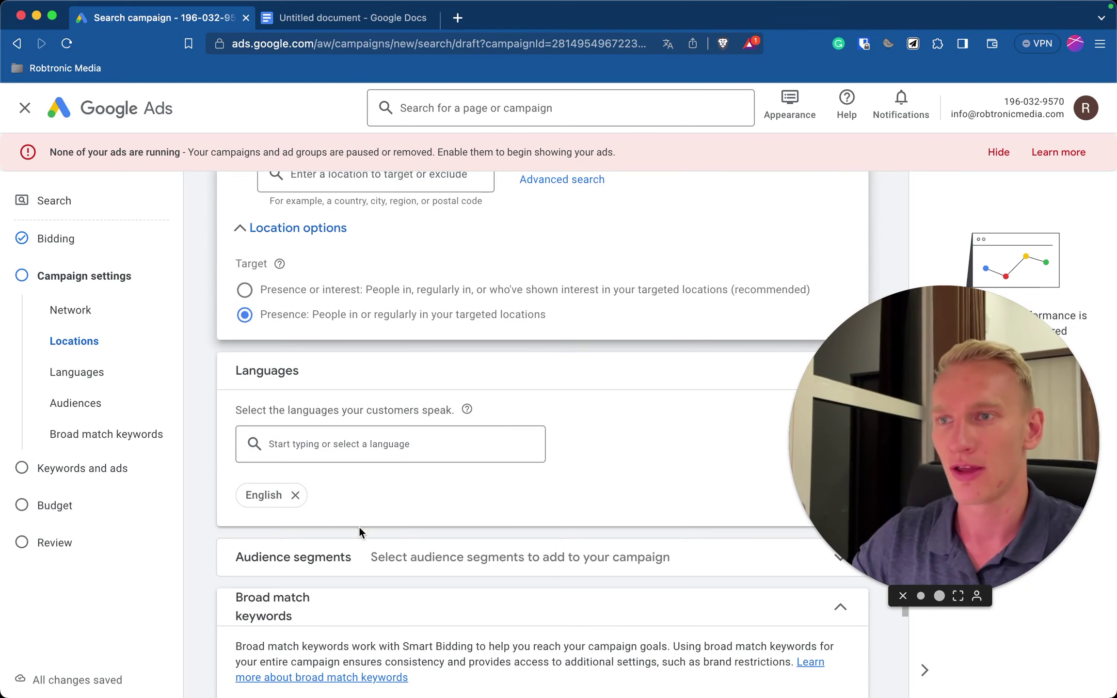
Remove English to allow all languages, leave the ad schedule at all day, and continue
click(295, 495)
scroll(308, 486, down, 2)
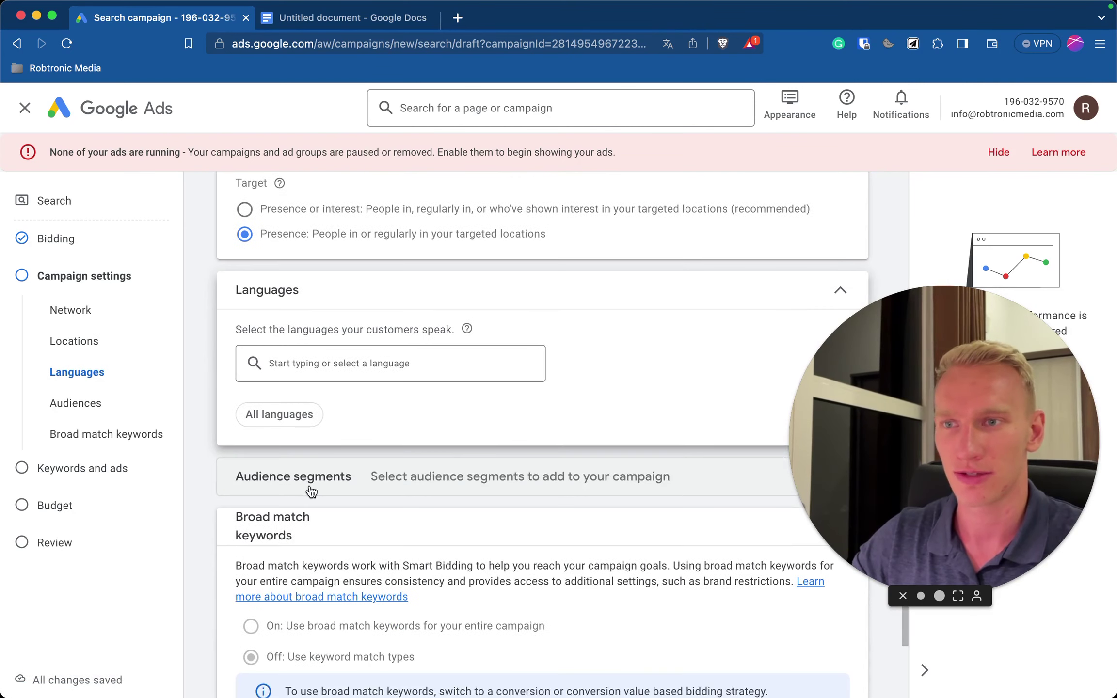
scroll(311, 487, down, 4)
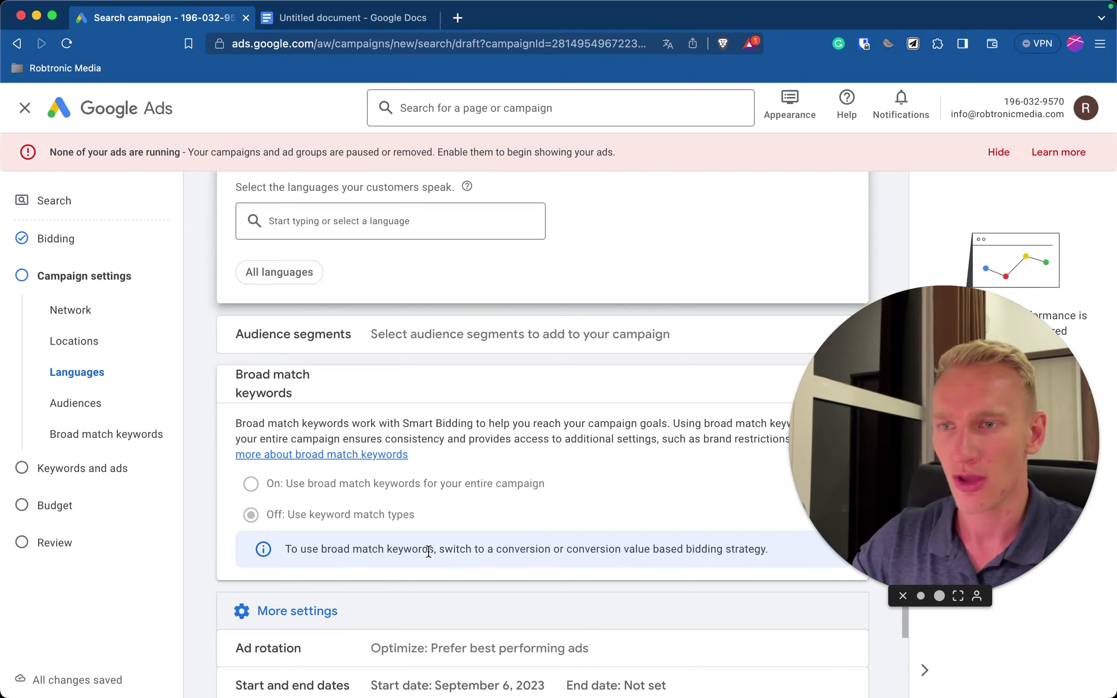
scroll(428, 551, down, 4)
click(447, 610)
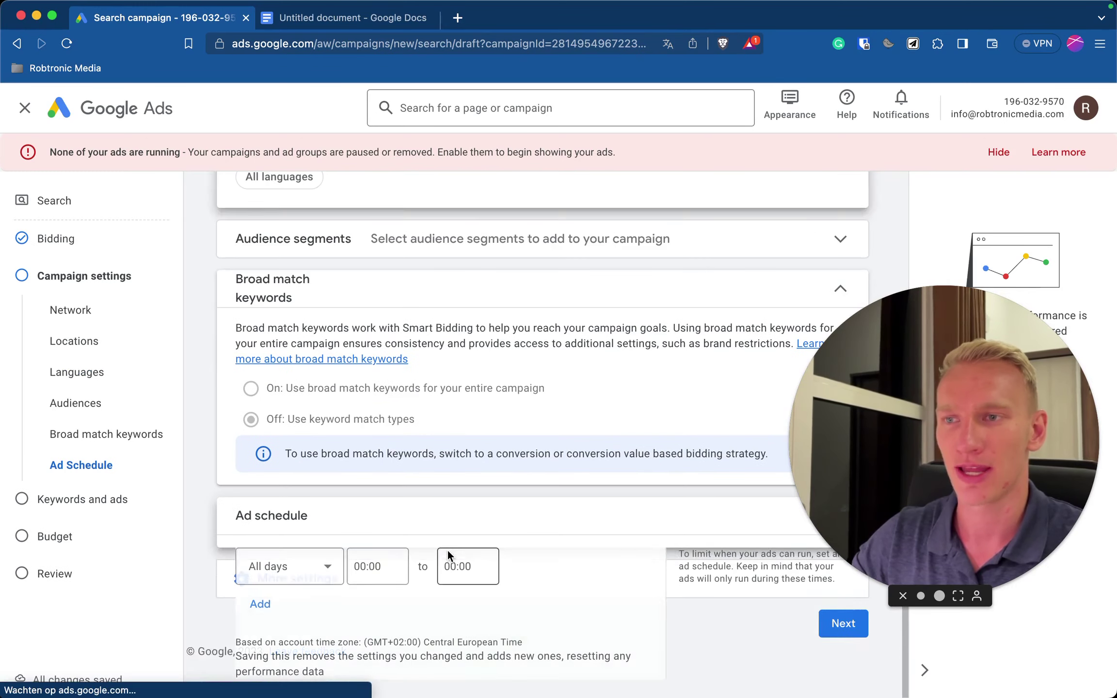
scroll(460, 550, down, 2)
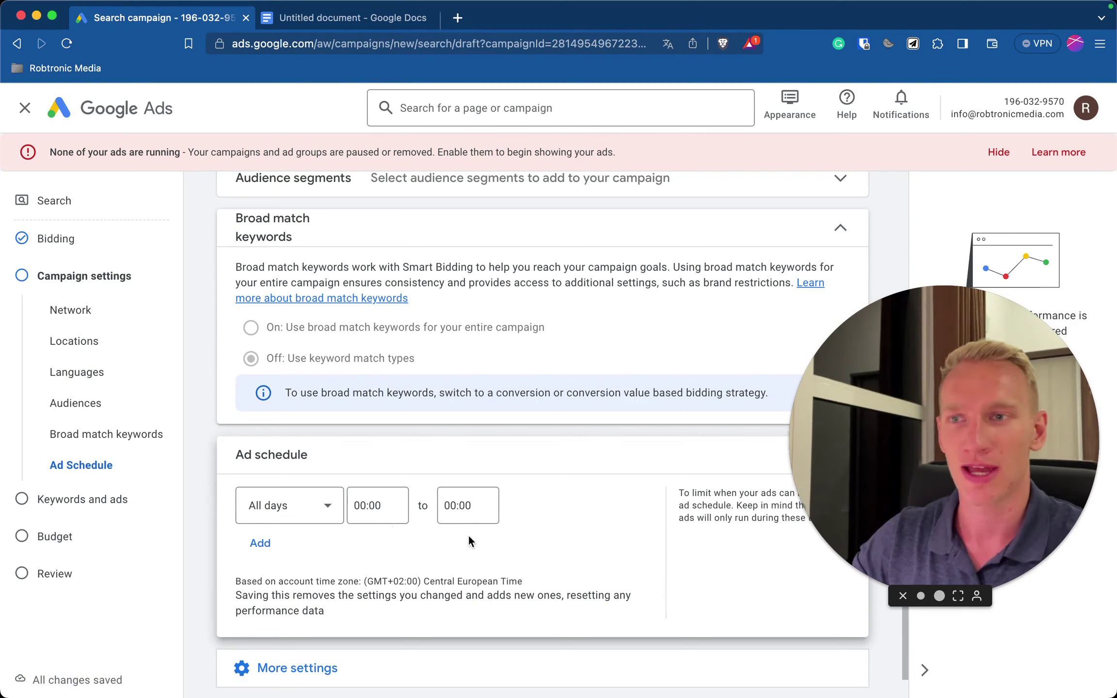
click(515, 466)
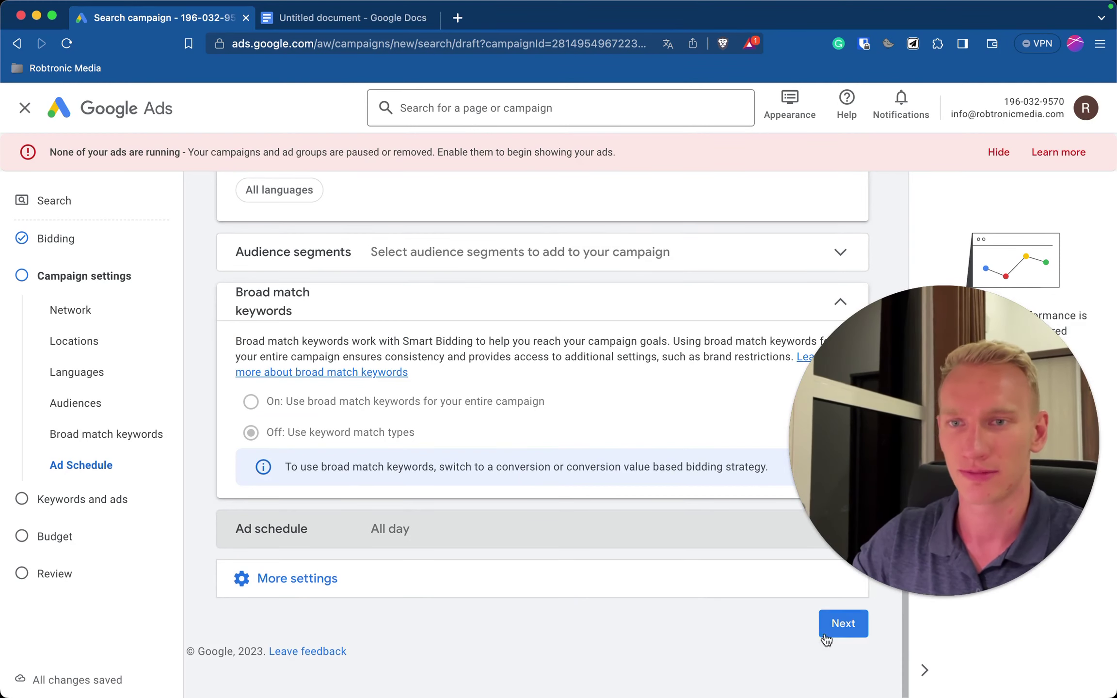
click(844, 624)
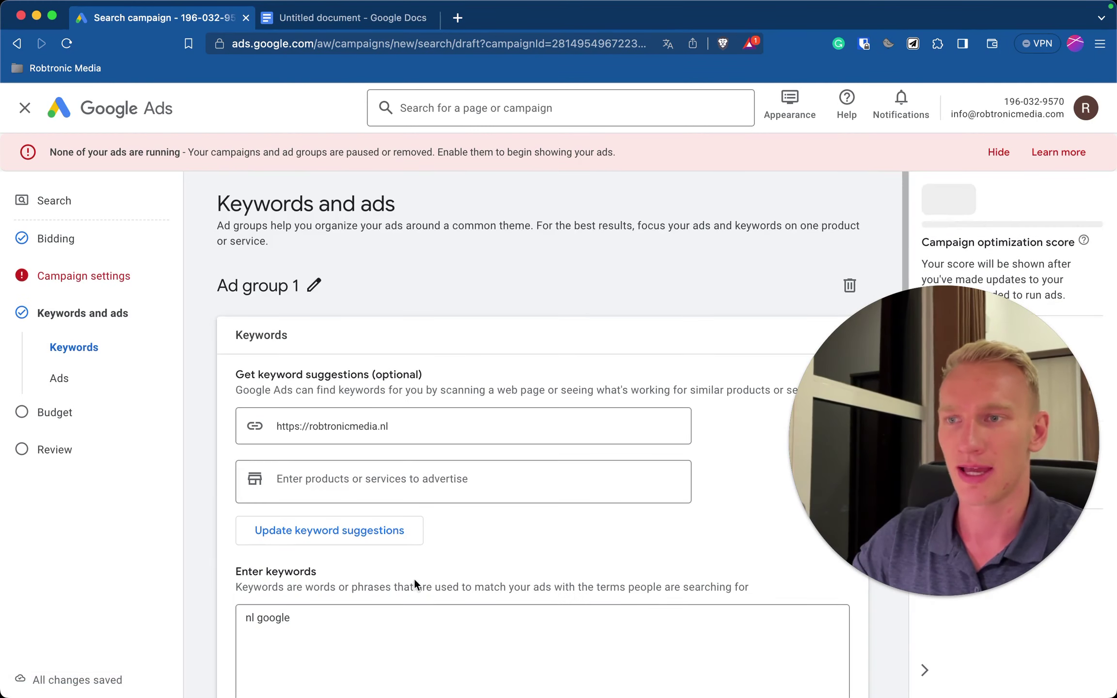
Replace the 'nl google' keyword with the phrase-match keywords robtronic media and robtronic
scroll(395, 587, down, 3)
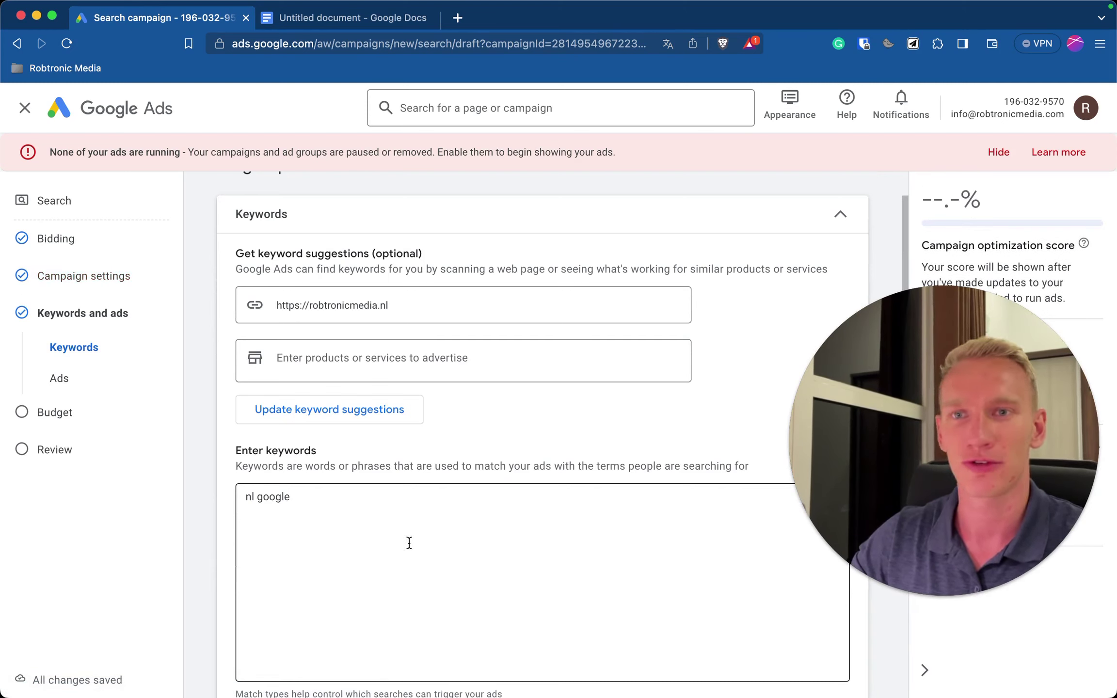
click(397, 20)
drag(344, 367, 307, 355)
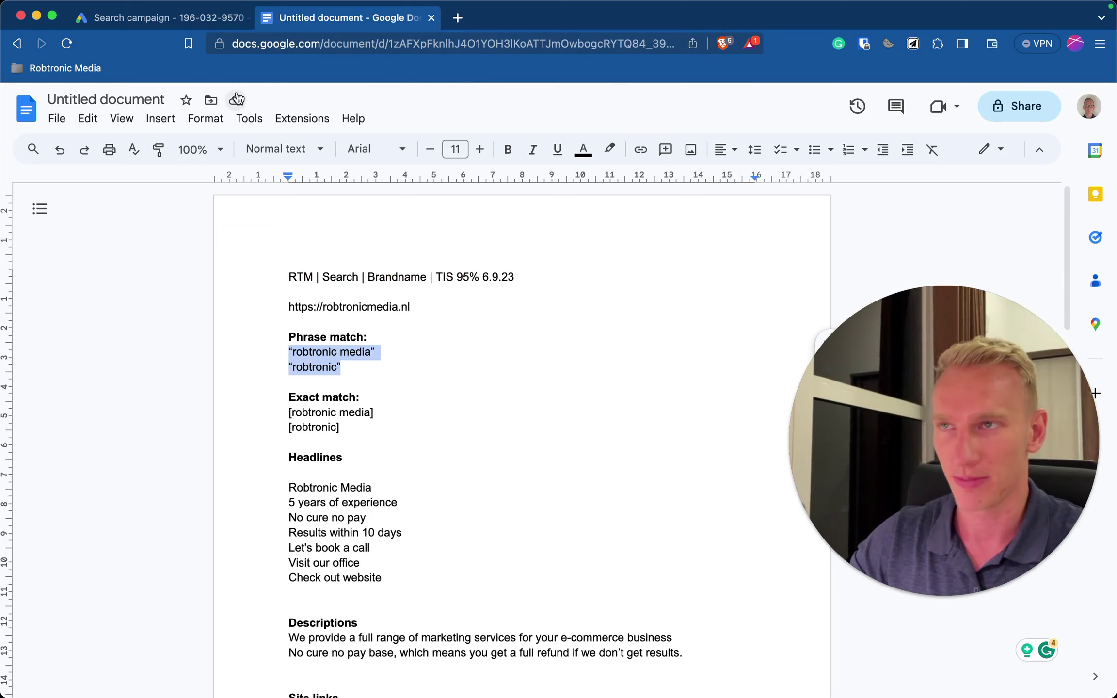
click(191, 21)
click(317, 496)
key(super+a)
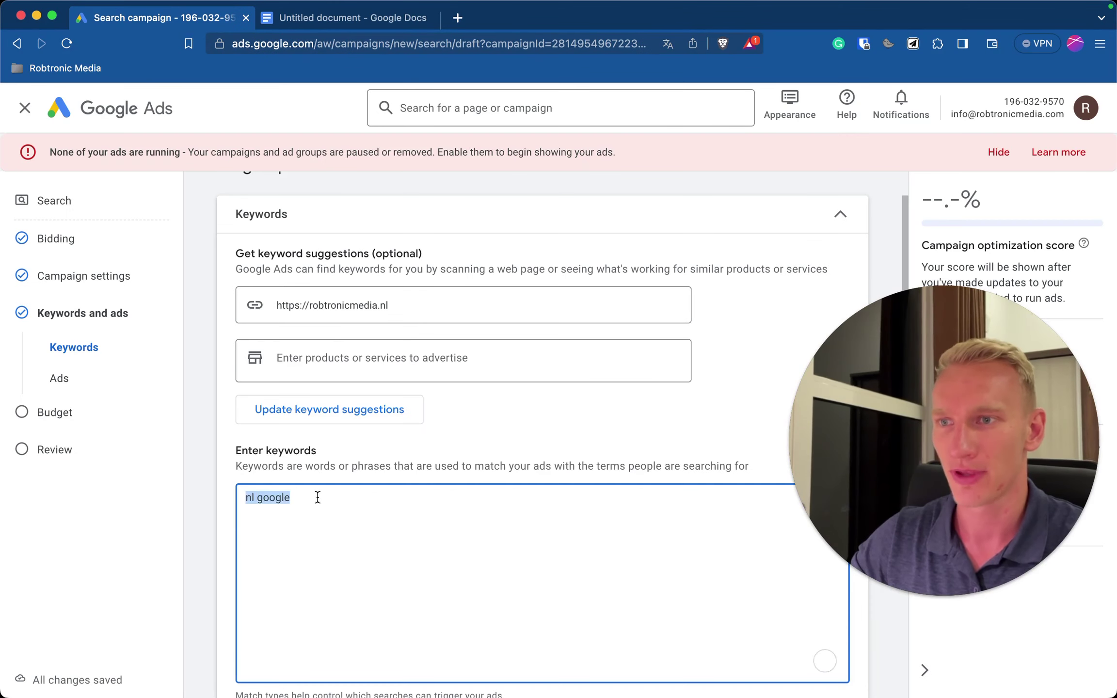
text("robtronic media" "robtronic")
Add the exact-match keywords robtronic media and robtronic below the phrase-match ones
click(342, 19)
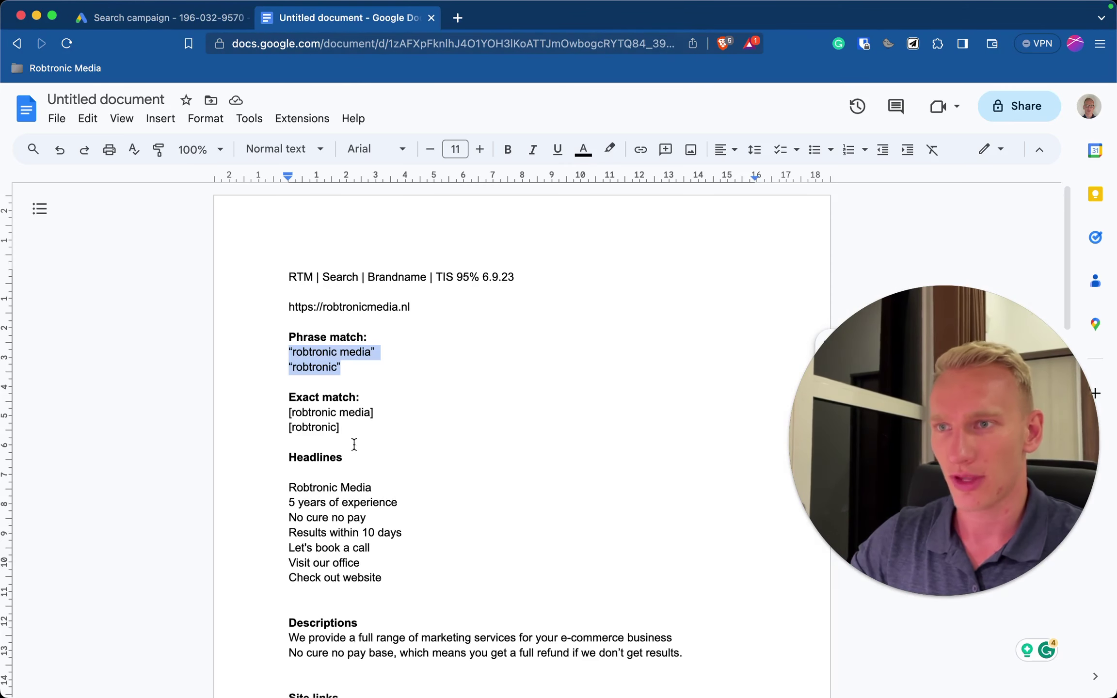
drag(355, 429, 288, 416)
key(super+c)
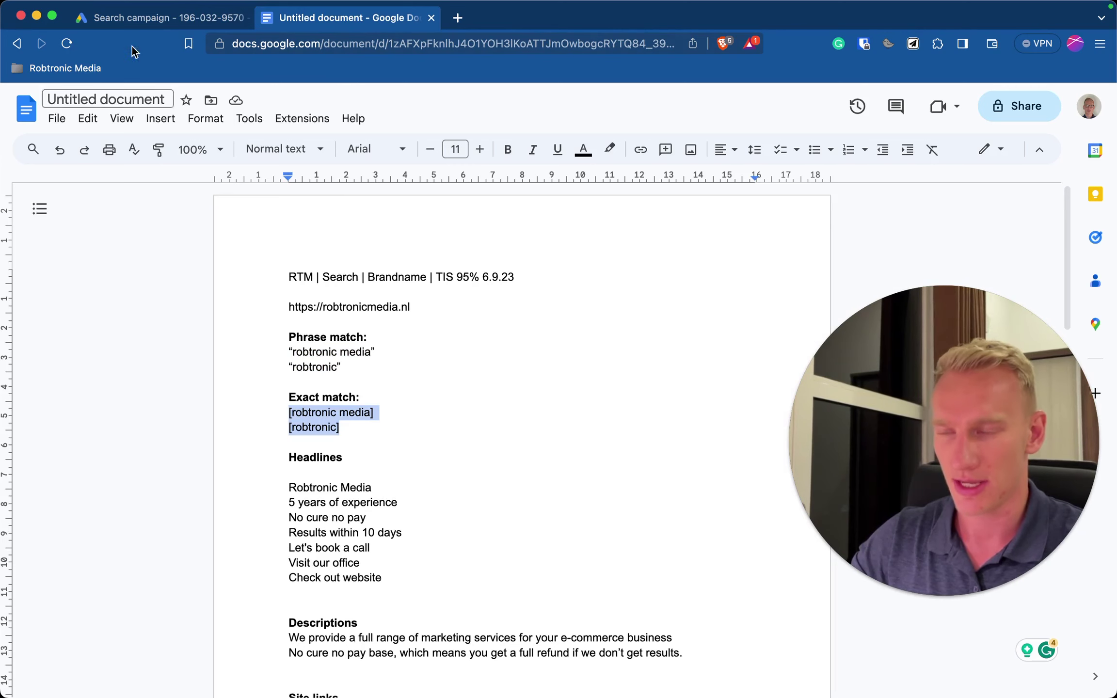
click(150, 17)
key(super+v)
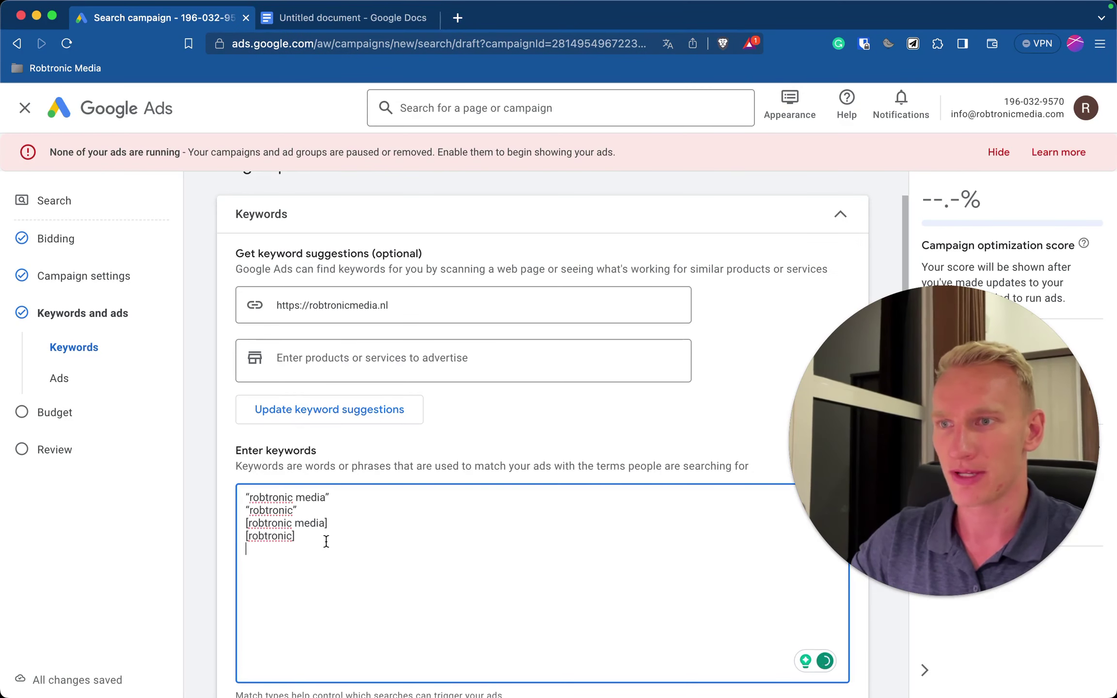
scroll(337, 509, down, 2)
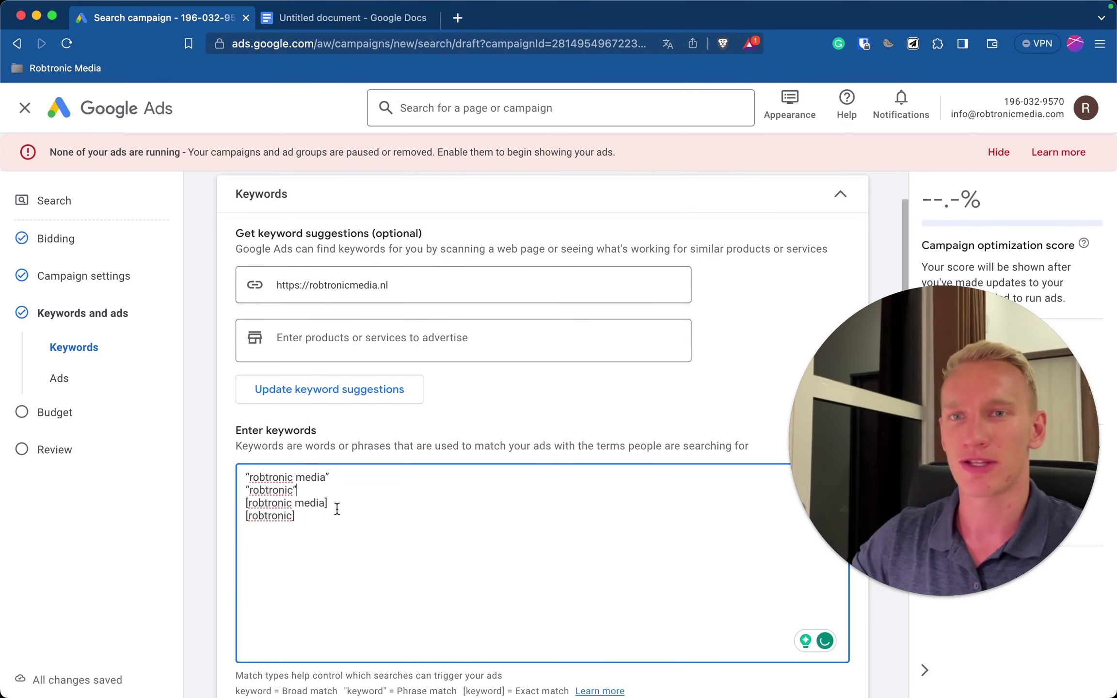
double_click(276, 469)
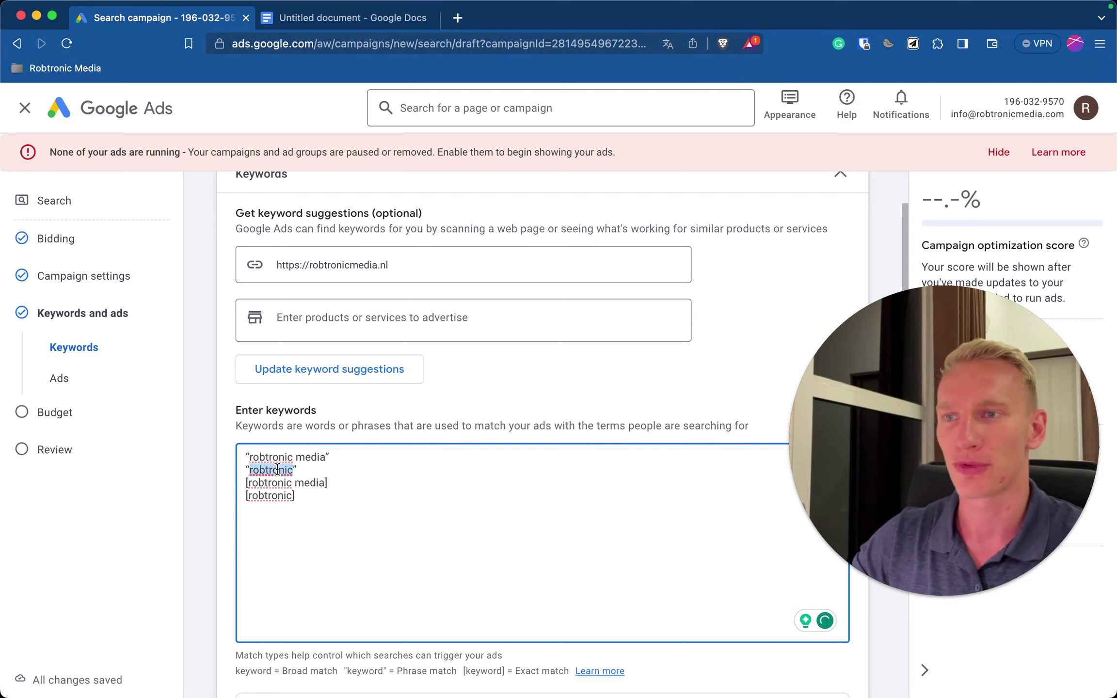
click(310, 471)
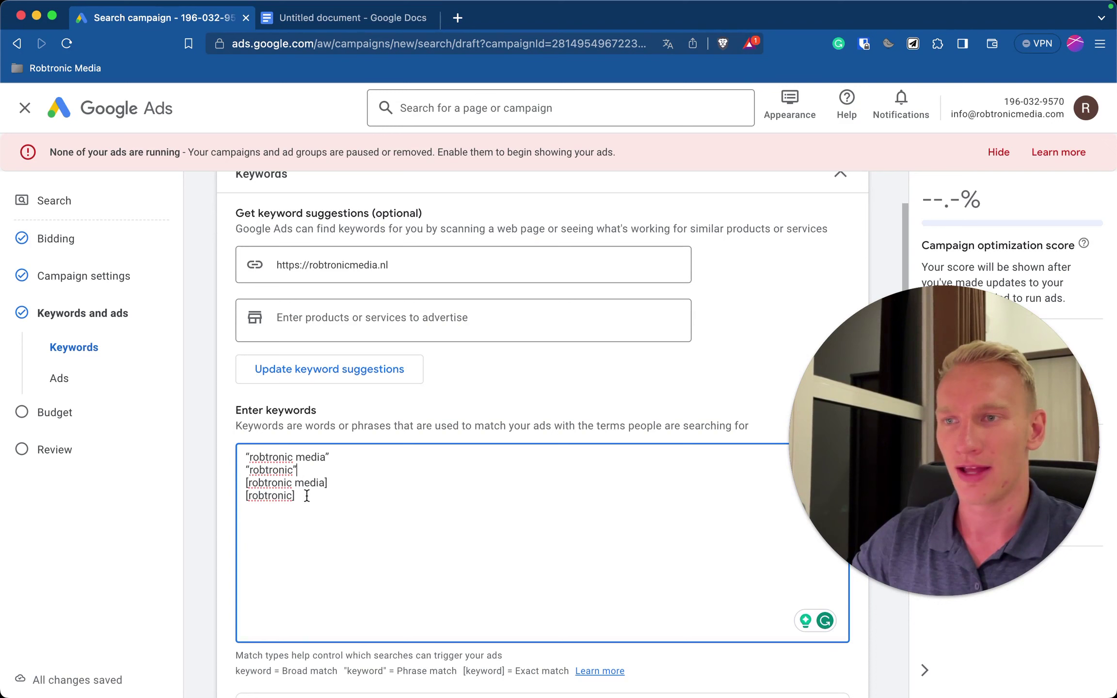
double_click(286, 496)
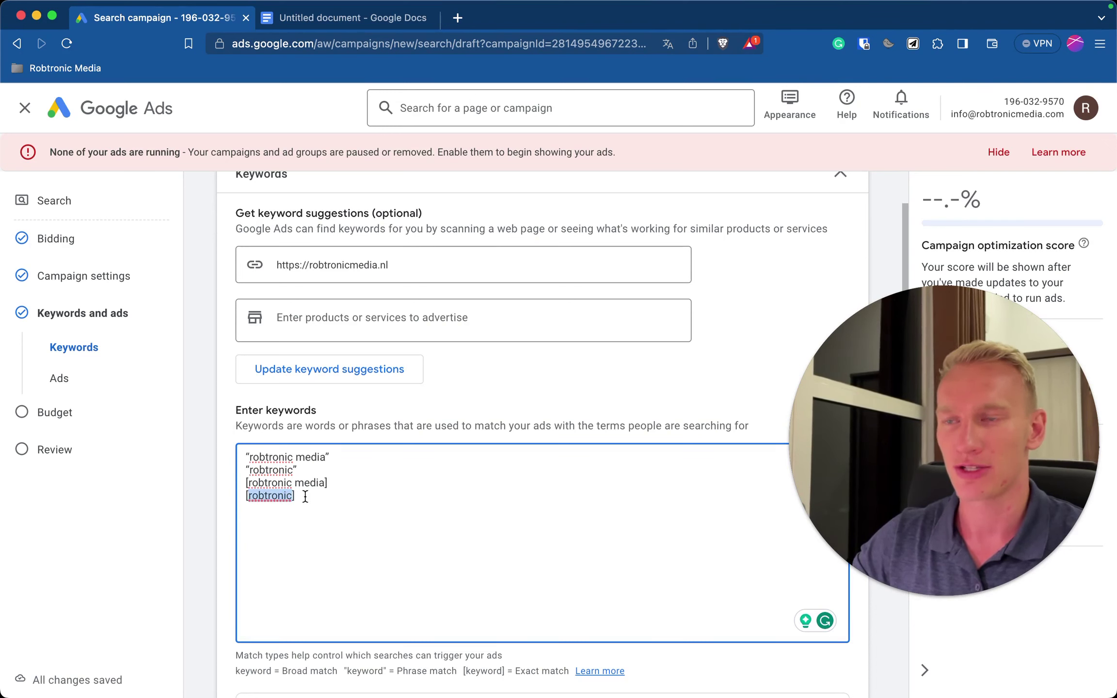
click(305, 496)
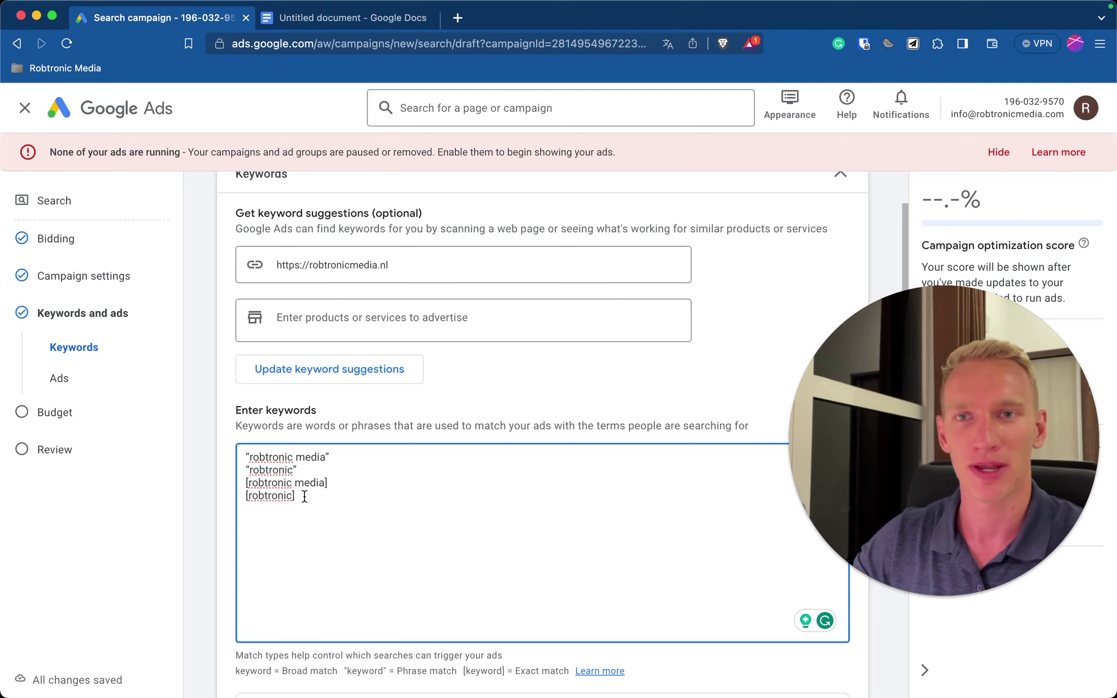
scroll(302, 516, down, 1)
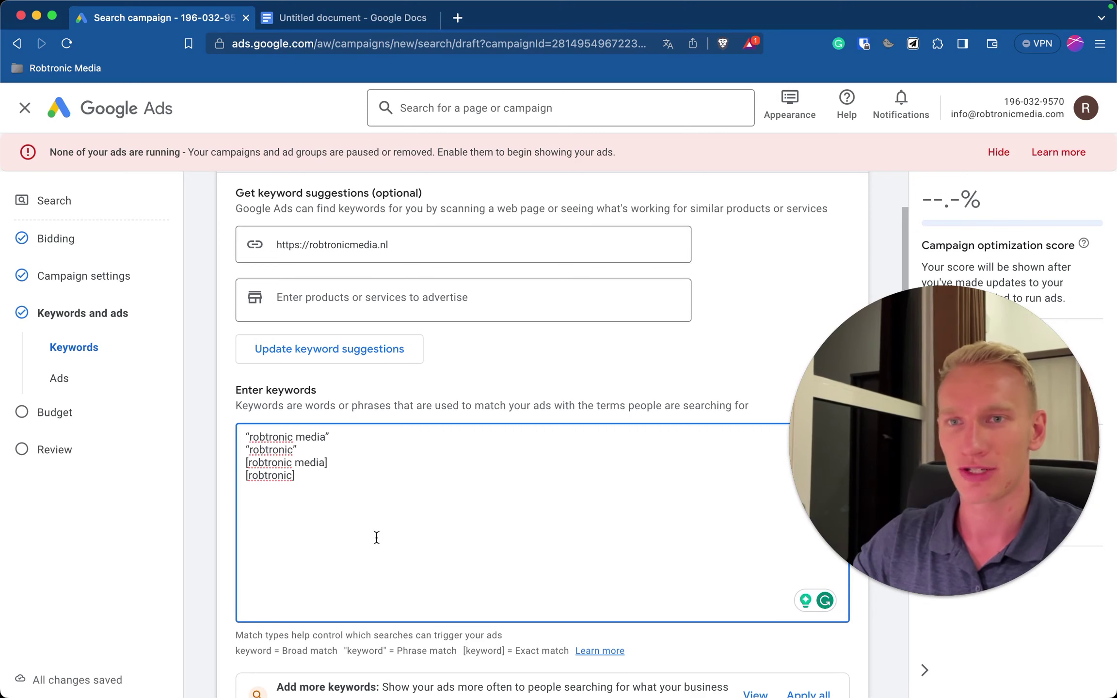
scroll(376, 538, down, 1)
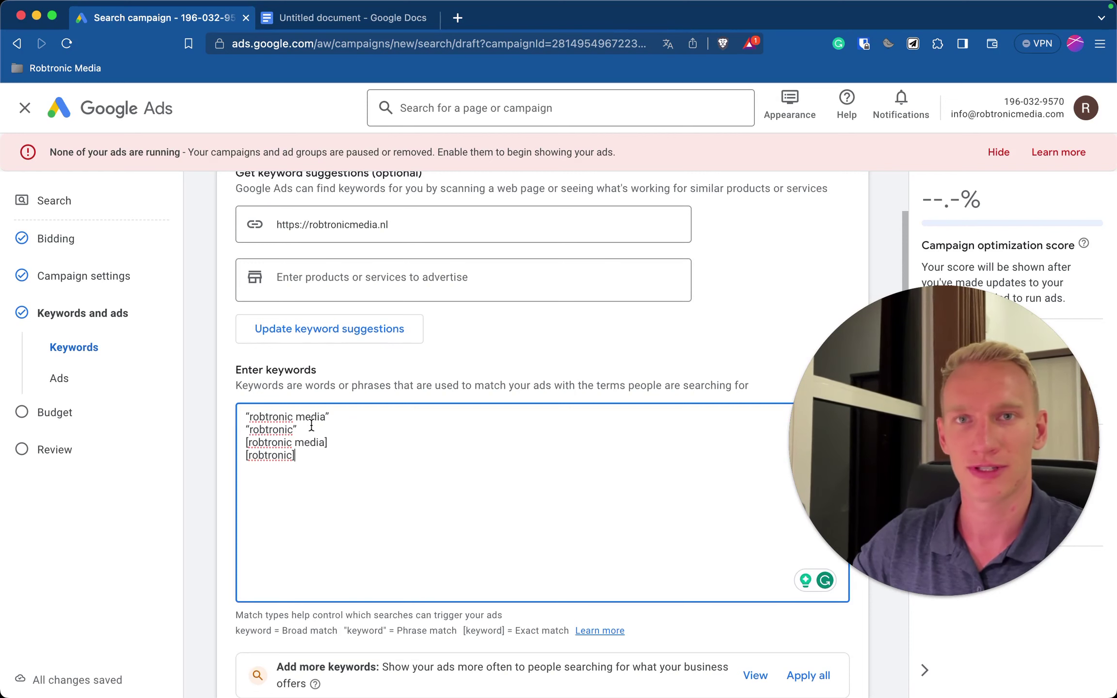
scroll(340, 482, down, 2)
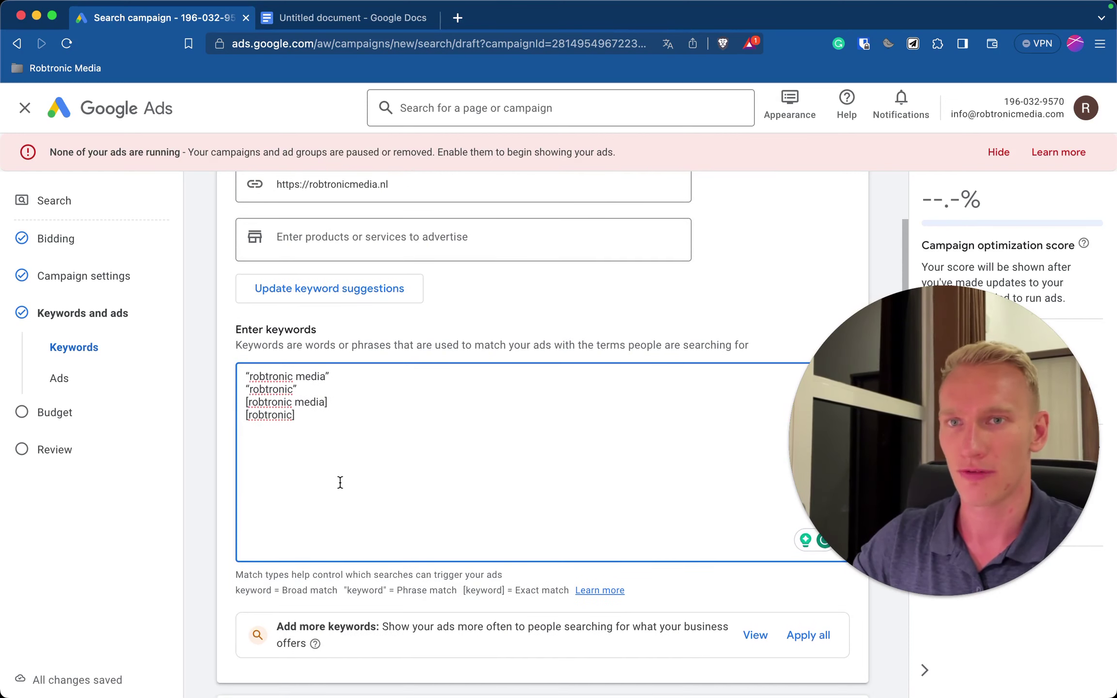
scroll(339, 482, down, 2)
scroll(340, 482, down, 10)
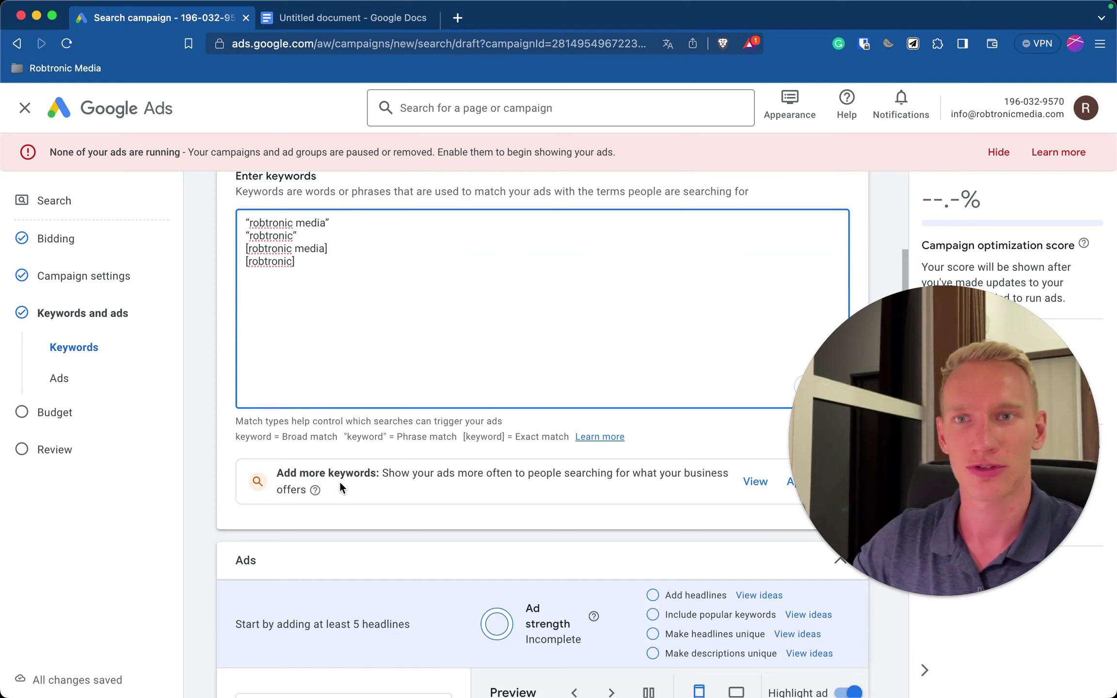
scroll(339, 482, down, 11)
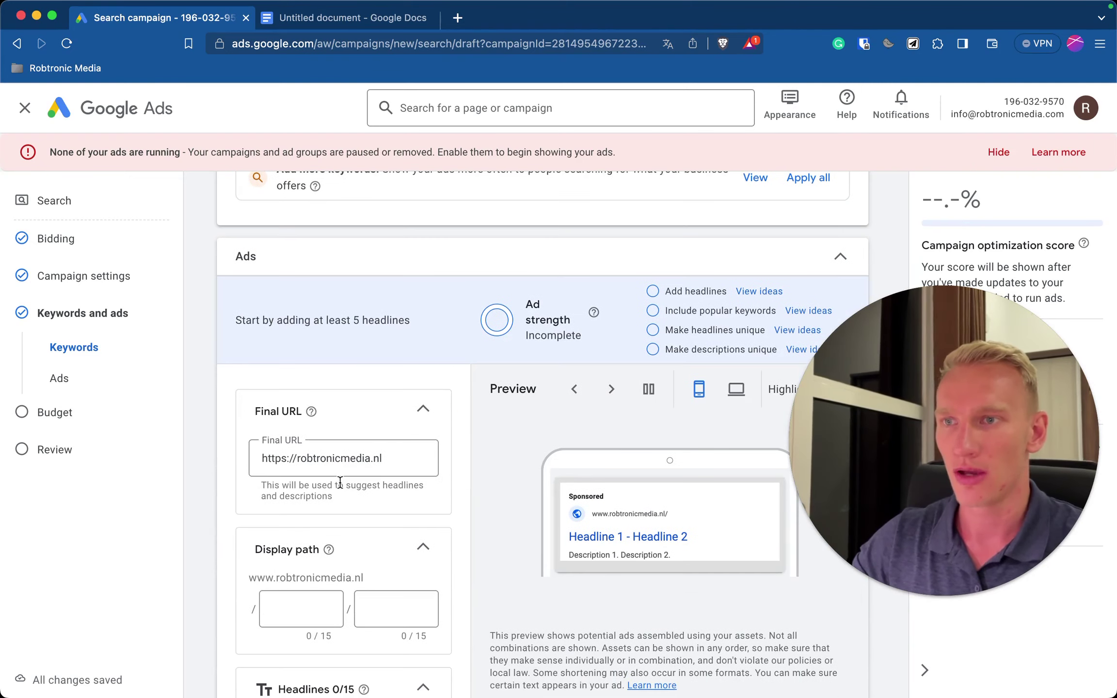
triple_click(338, 413)
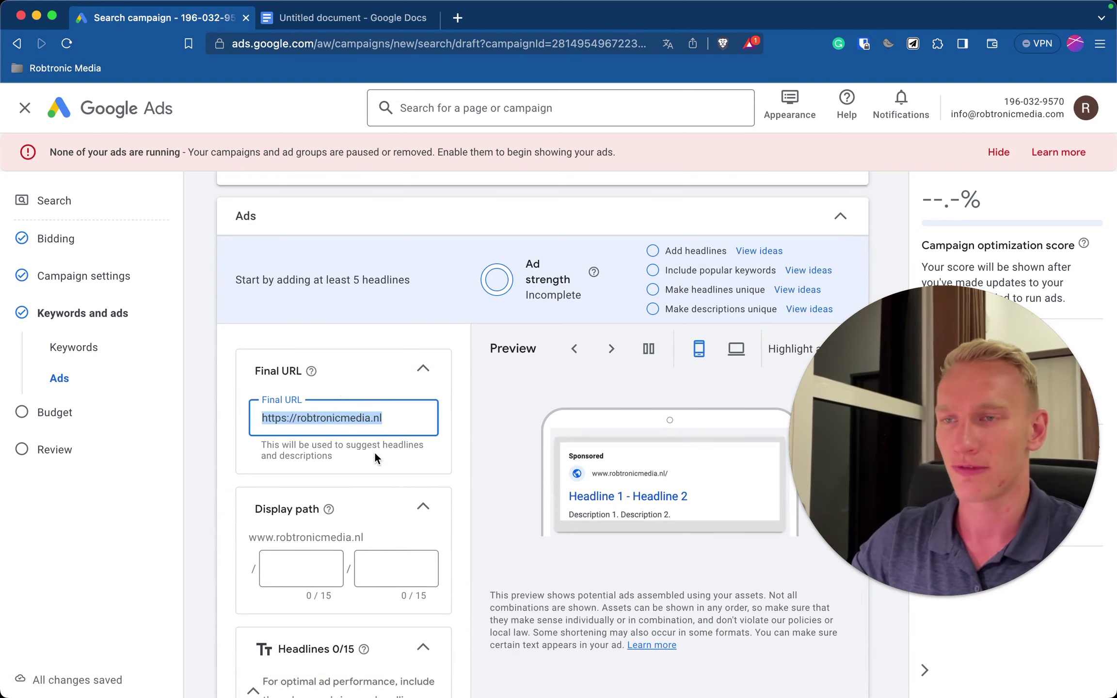
scroll(374, 465, down, 3)
click(310, 507)
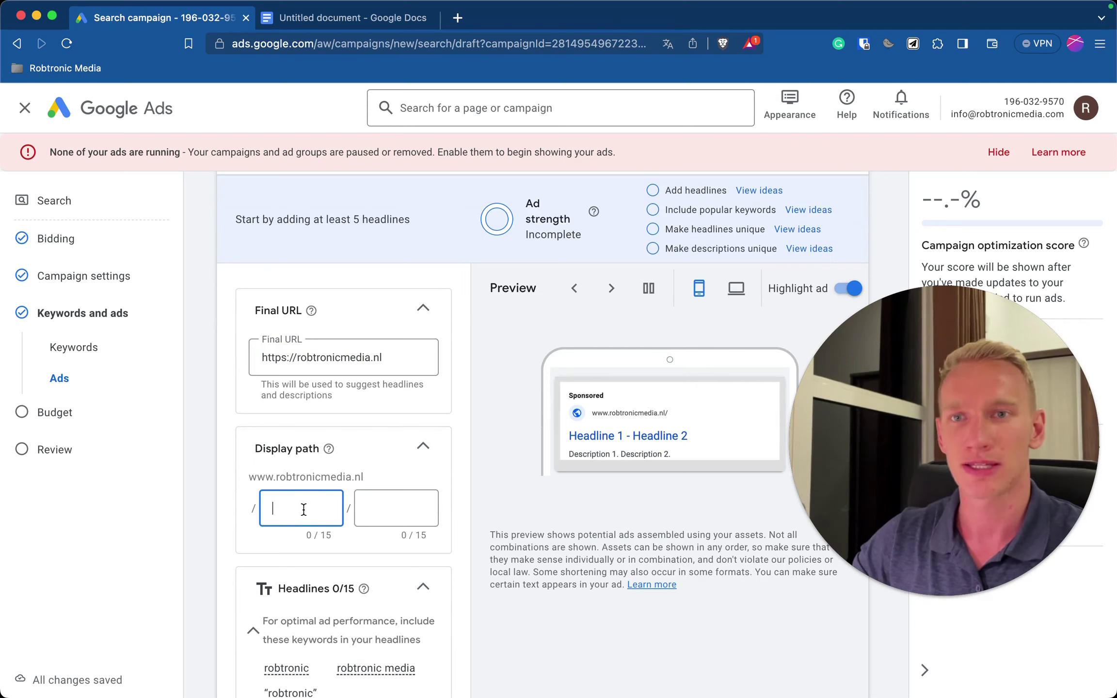
text(g)
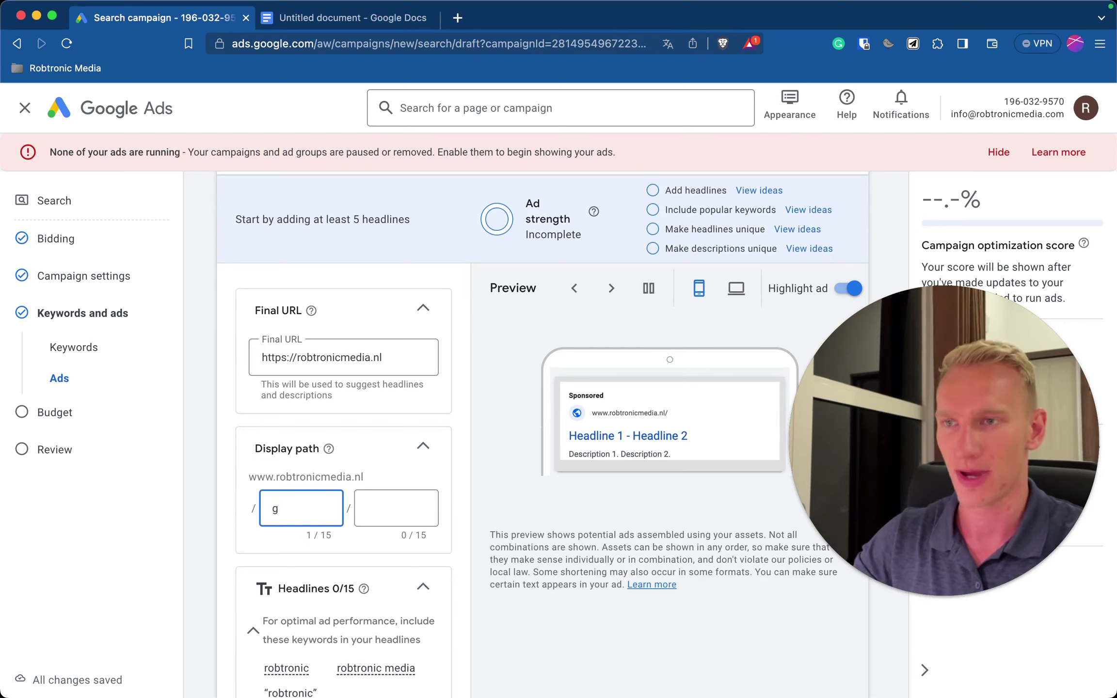
text(oogle)
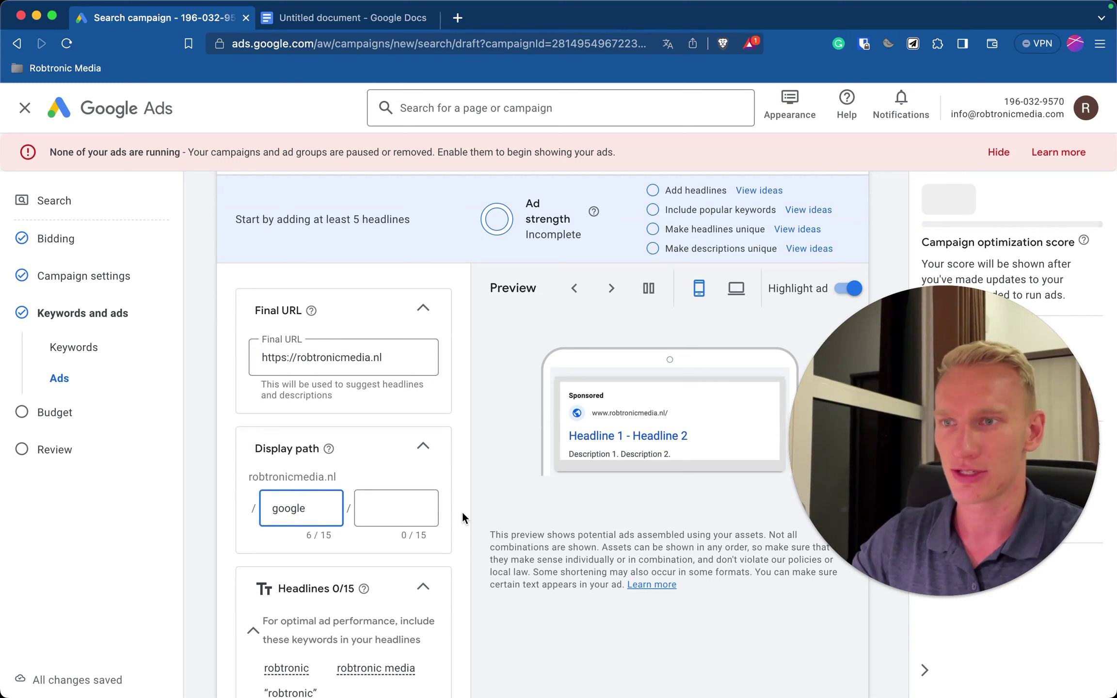
click(390, 512)
text(ads)
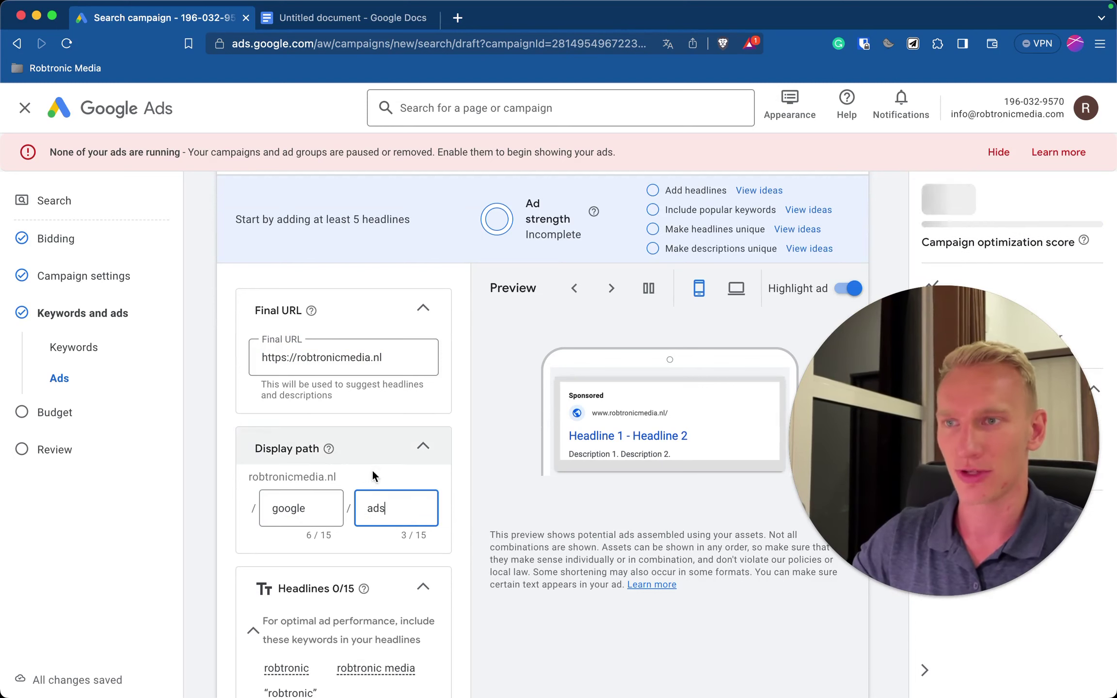
click(215, 507)
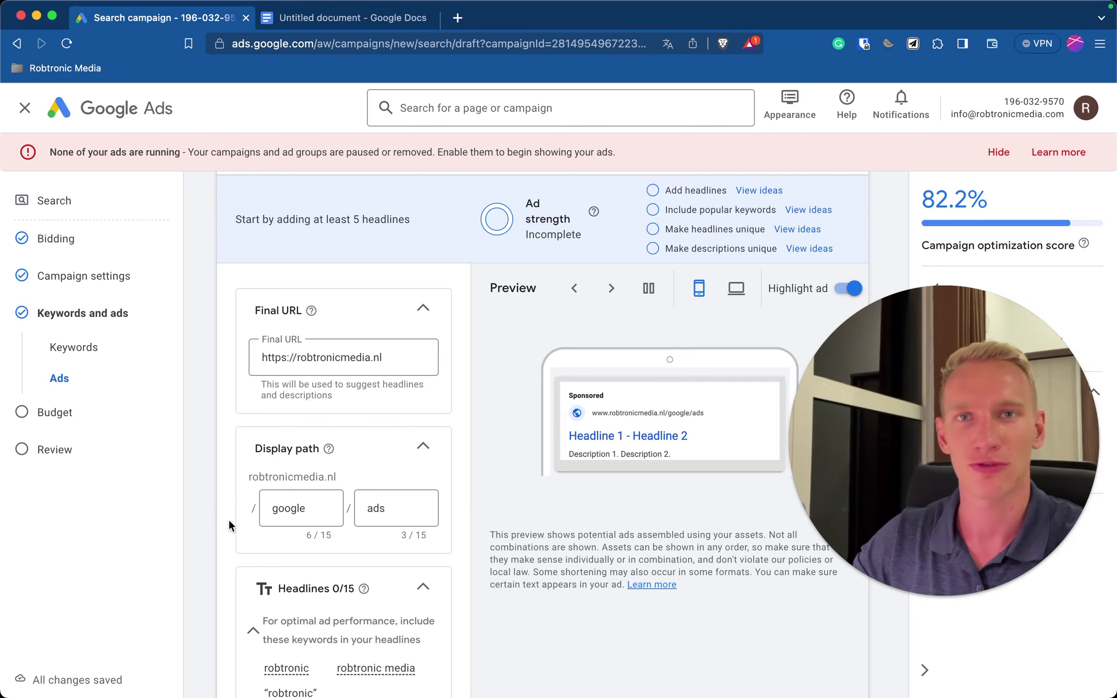
scroll(229, 518, down, 6)
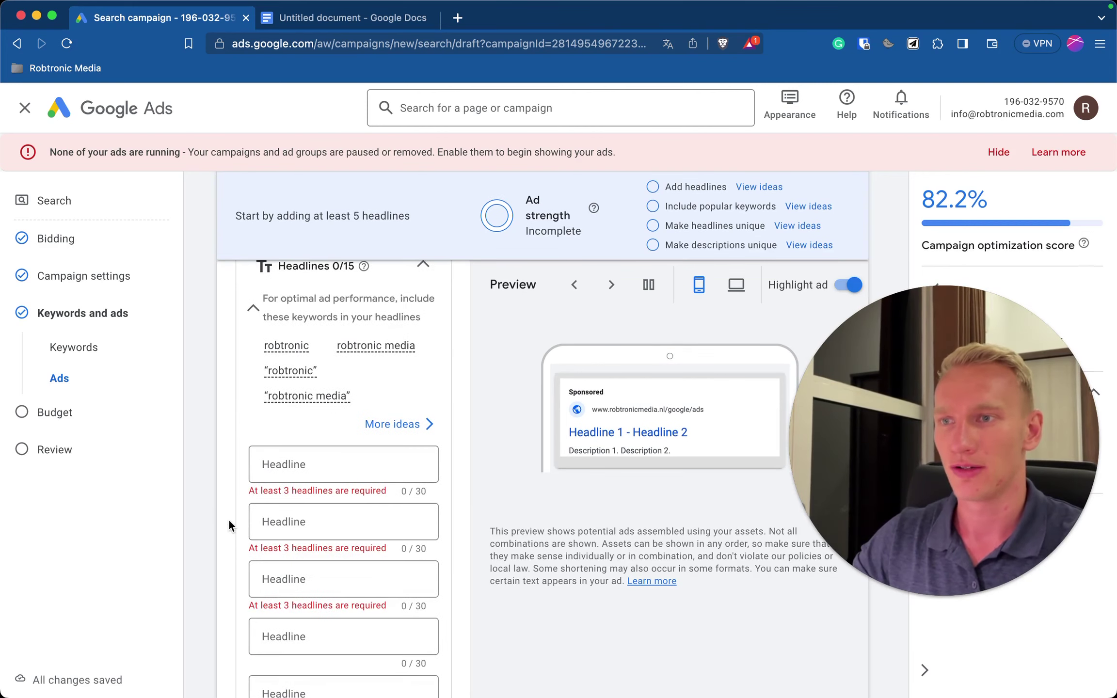
Add the headline 'Robtronic Media' from the ad copy and pin it to position 1
scroll(229, 518, down, 2)
click(392, 22)
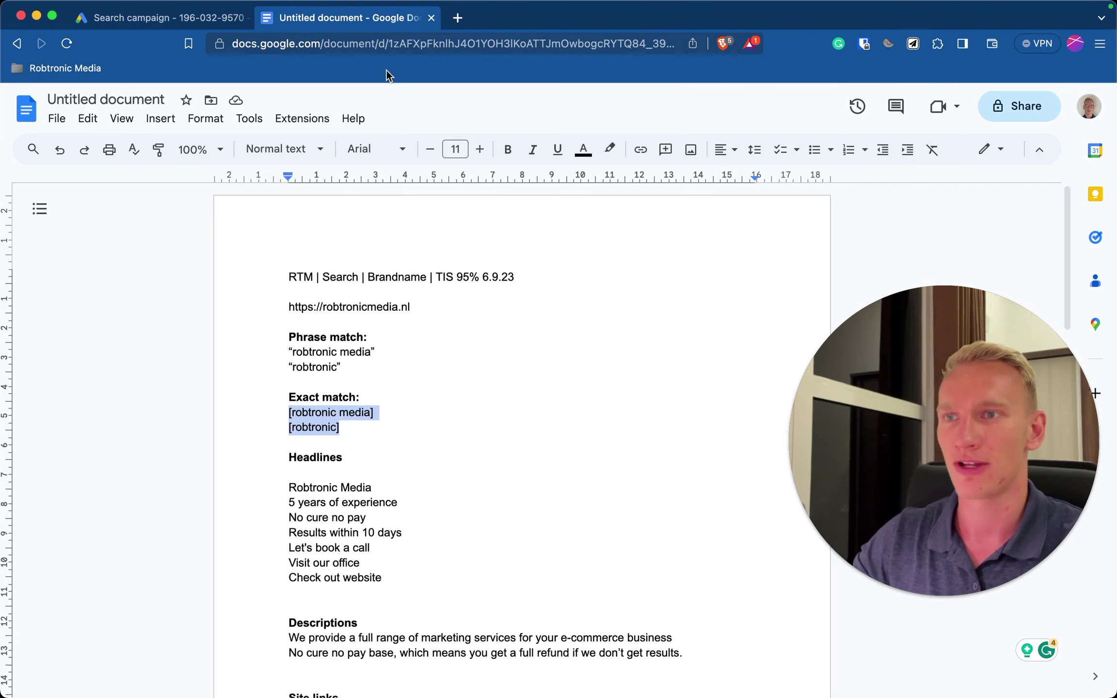
triple_click(352, 492)
key(super+c)
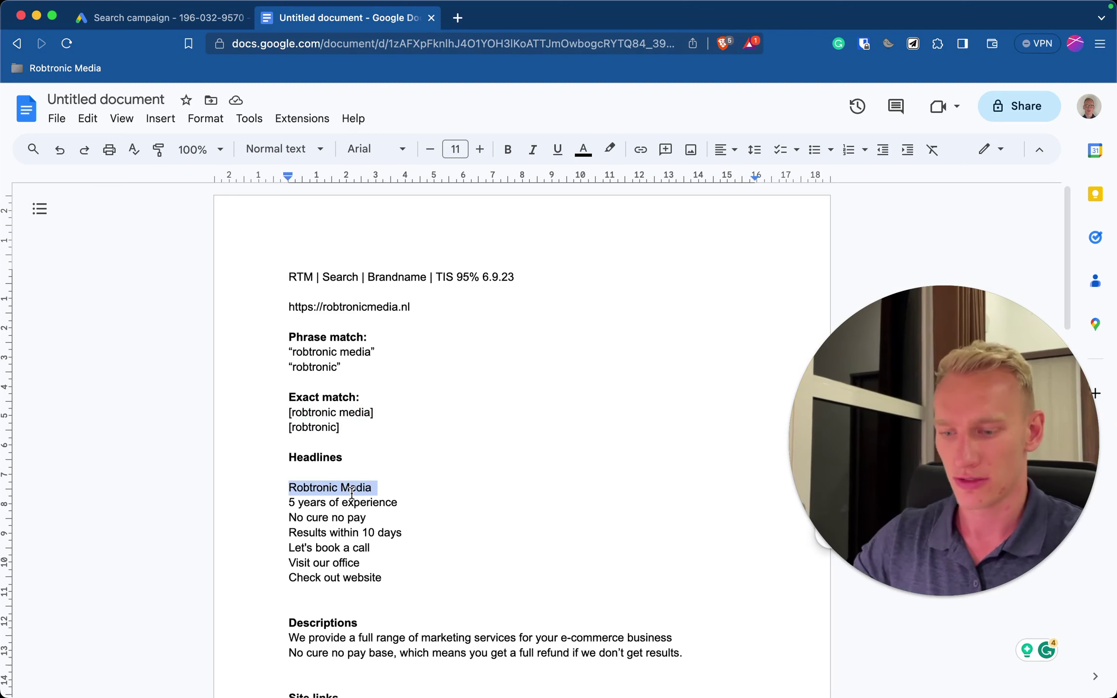
click(211, 22)
click(316, 421)
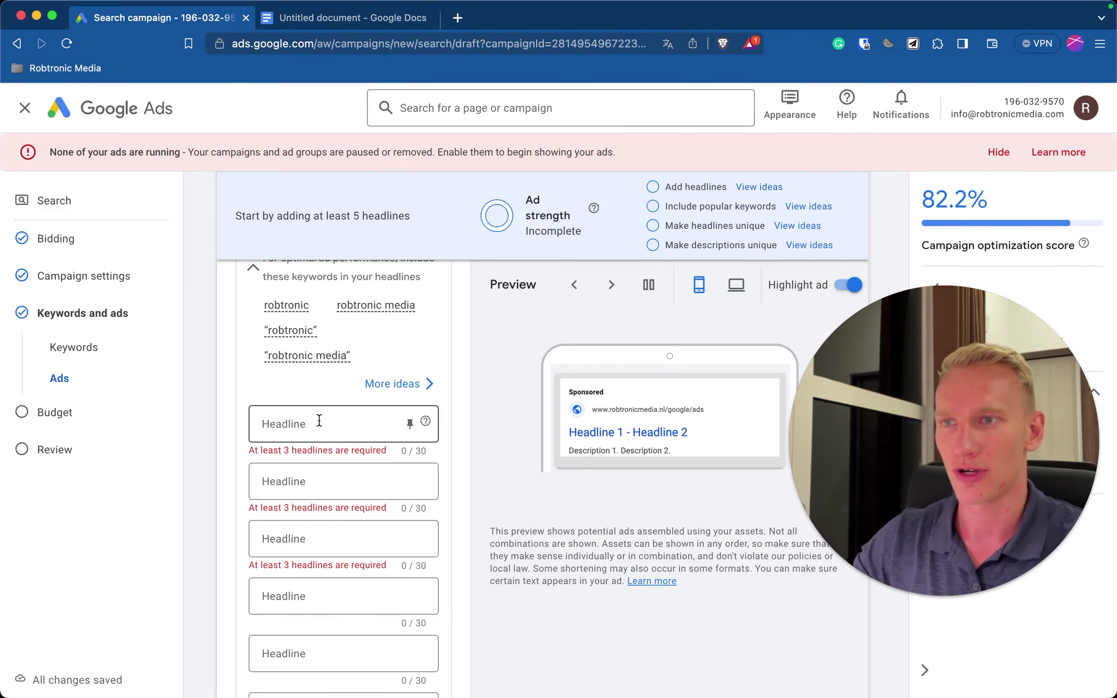
key(super+v)
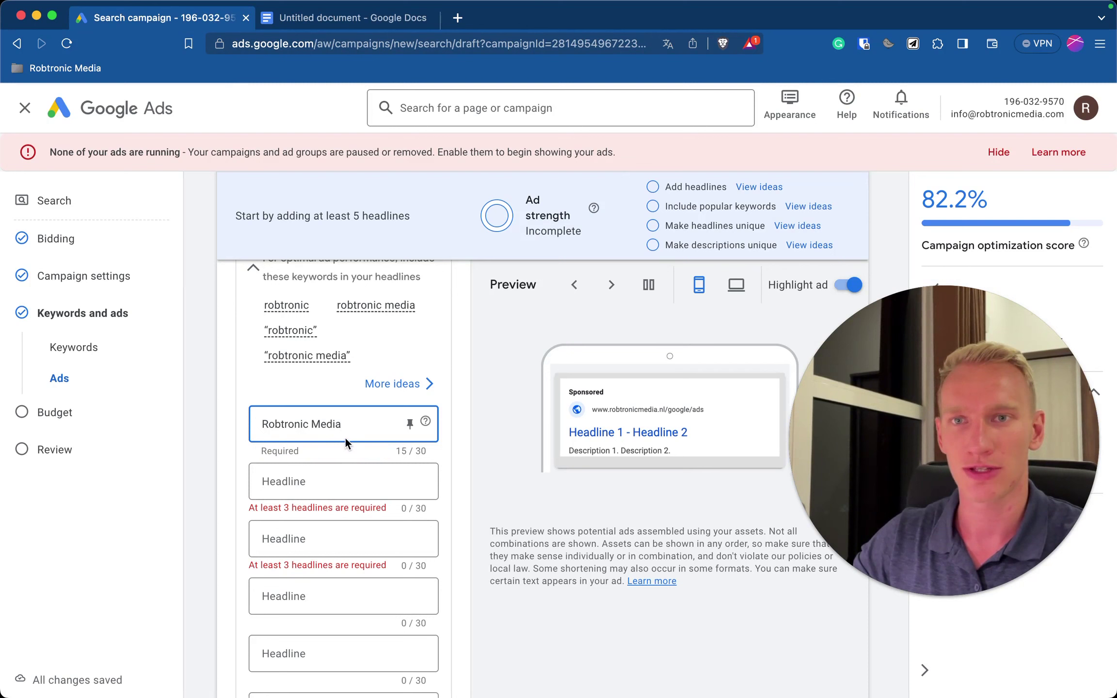
click(408, 425)
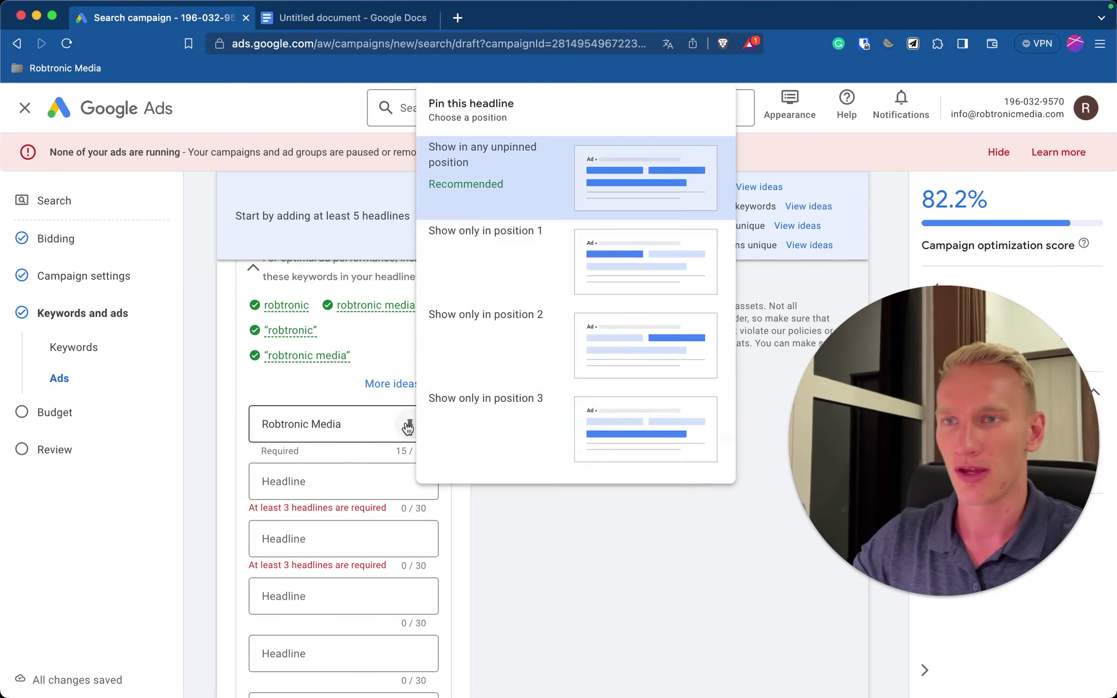
click(536, 248)
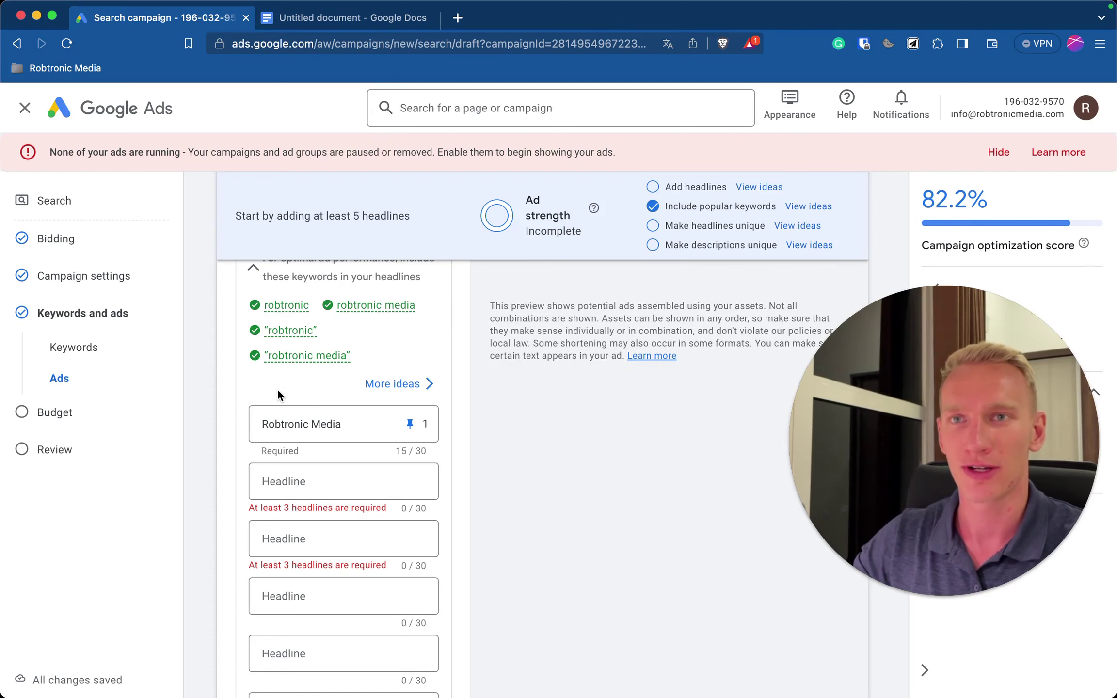
Add the headline '5 years of experience' and pin it to position 2
click(367, 14)
triple_click(331, 501)
key(super+c)
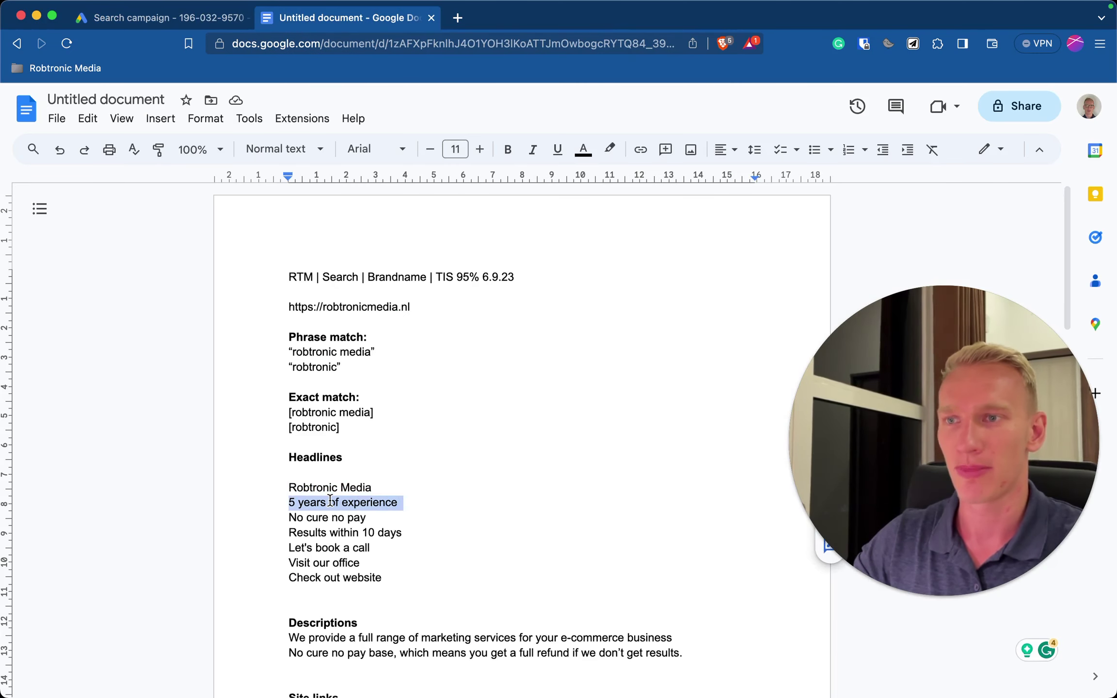
click(160, 17)
click(301, 487)
key(super+v)
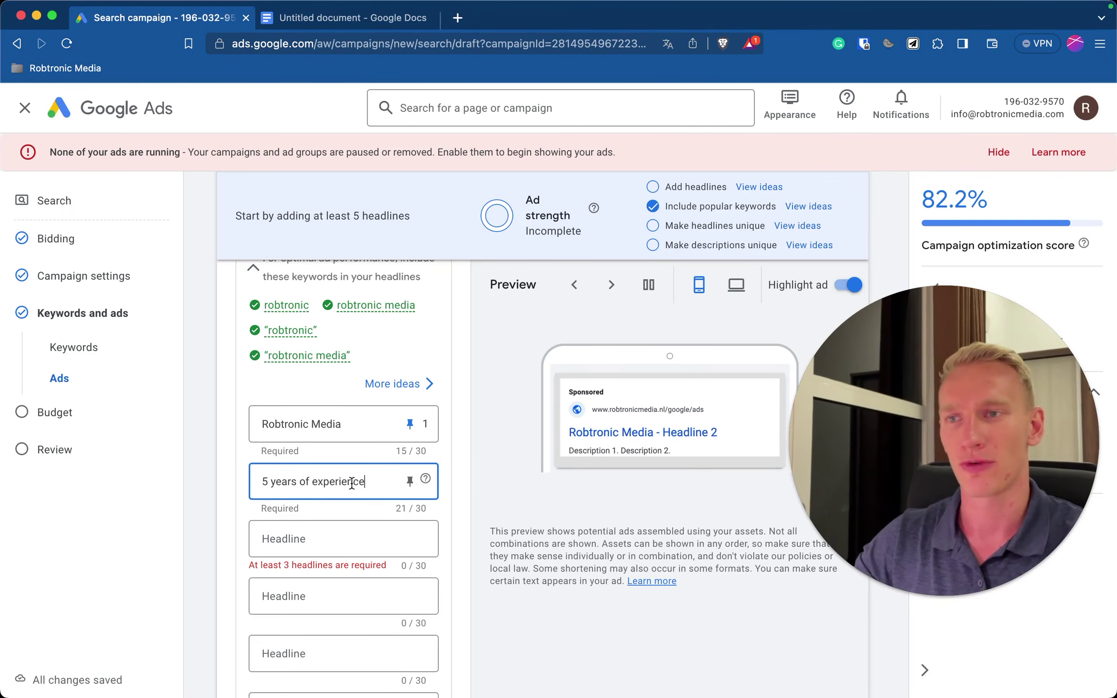
click(410, 481)
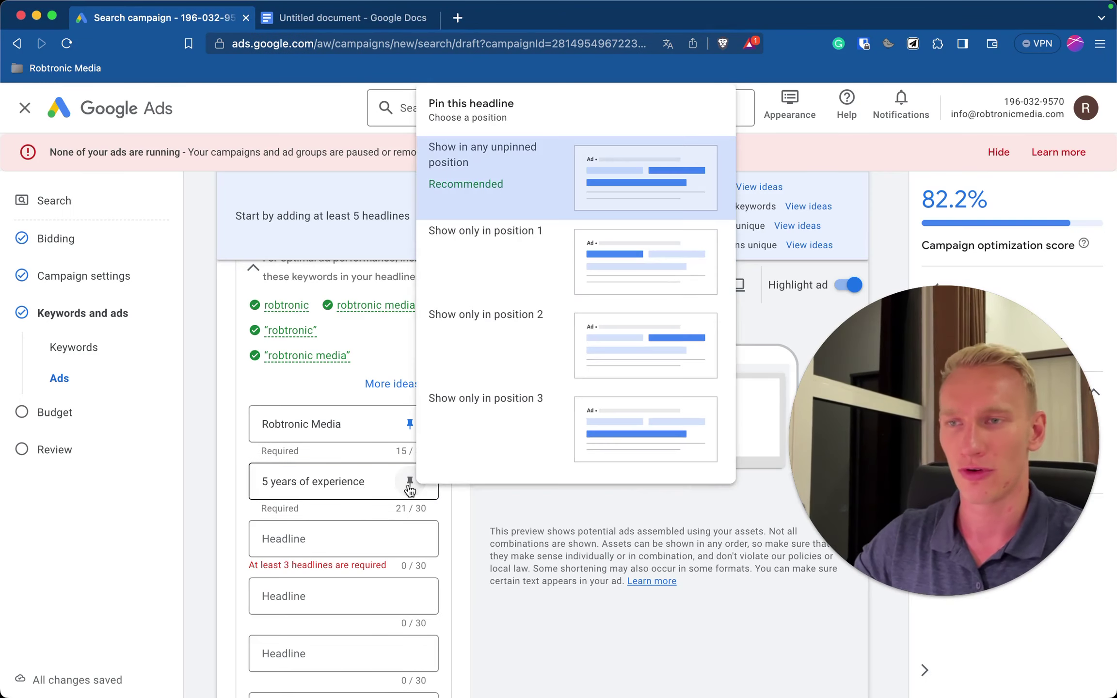
click(516, 349)
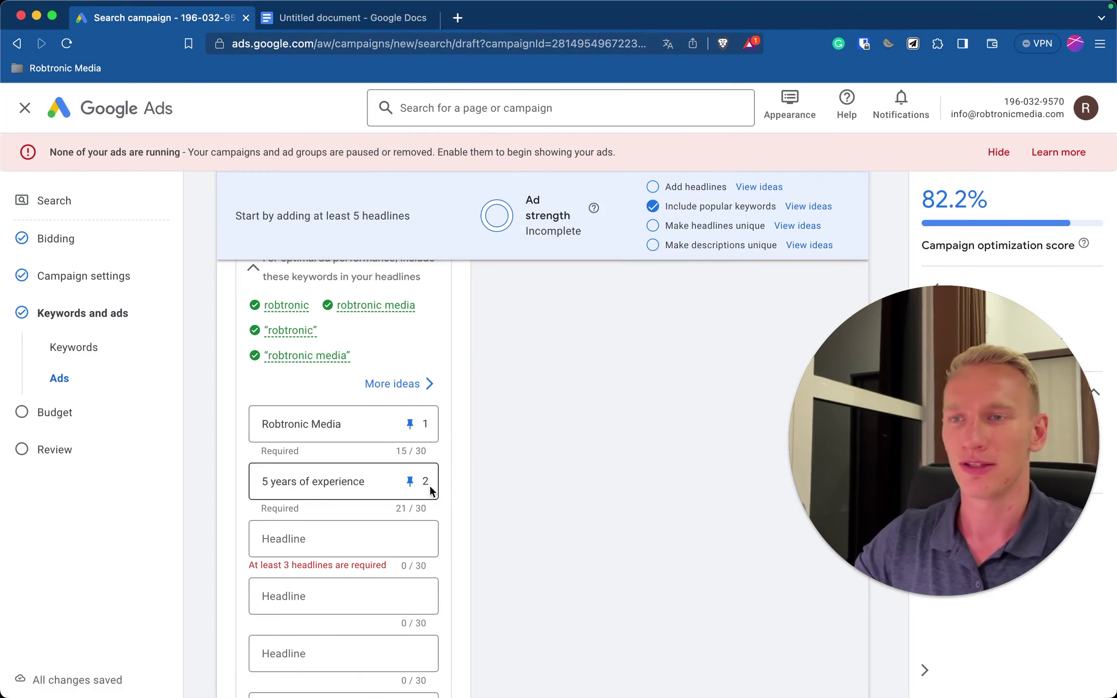
Add the headline 'No cure no pay' and pin it to position 2
click(349, 18)
triple_click(330, 518)
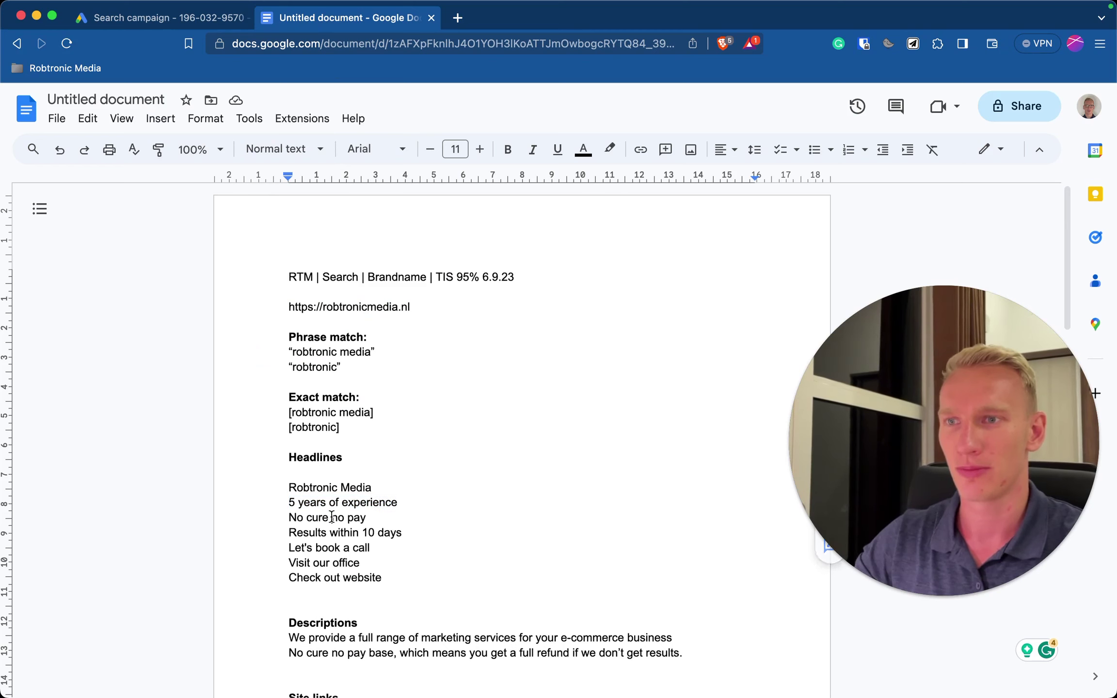
key(super+c)
click(148, 18)
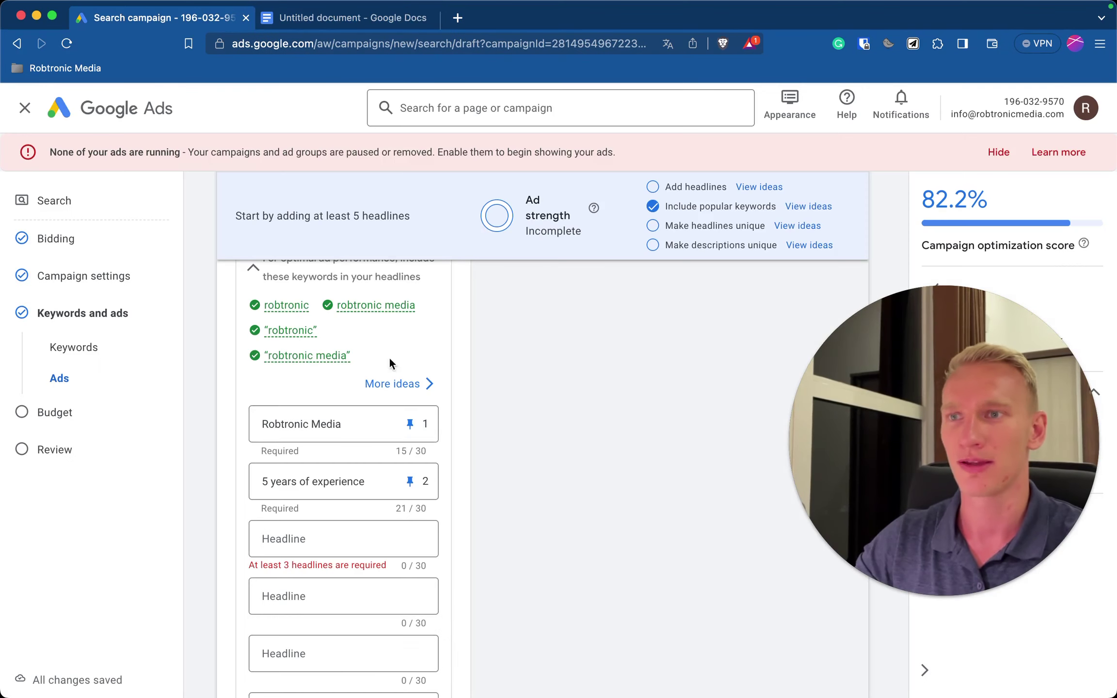
click(323, 532)
key(super+v)
click(410, 538)
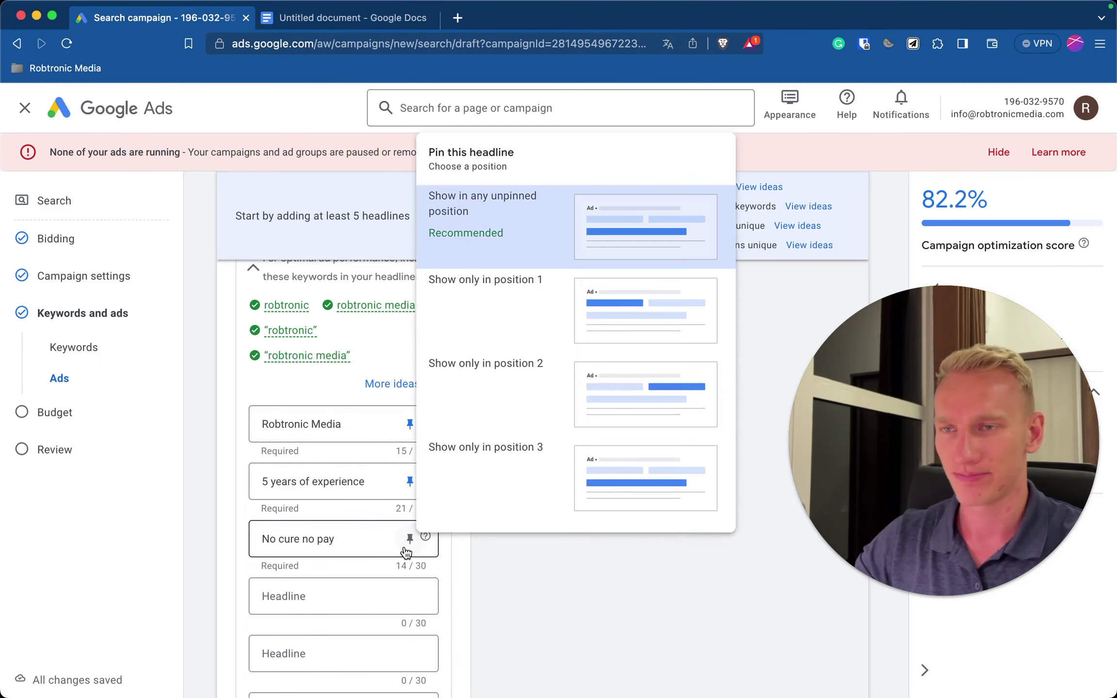
click(456, 364)
scroll(337, 475, down, 1)
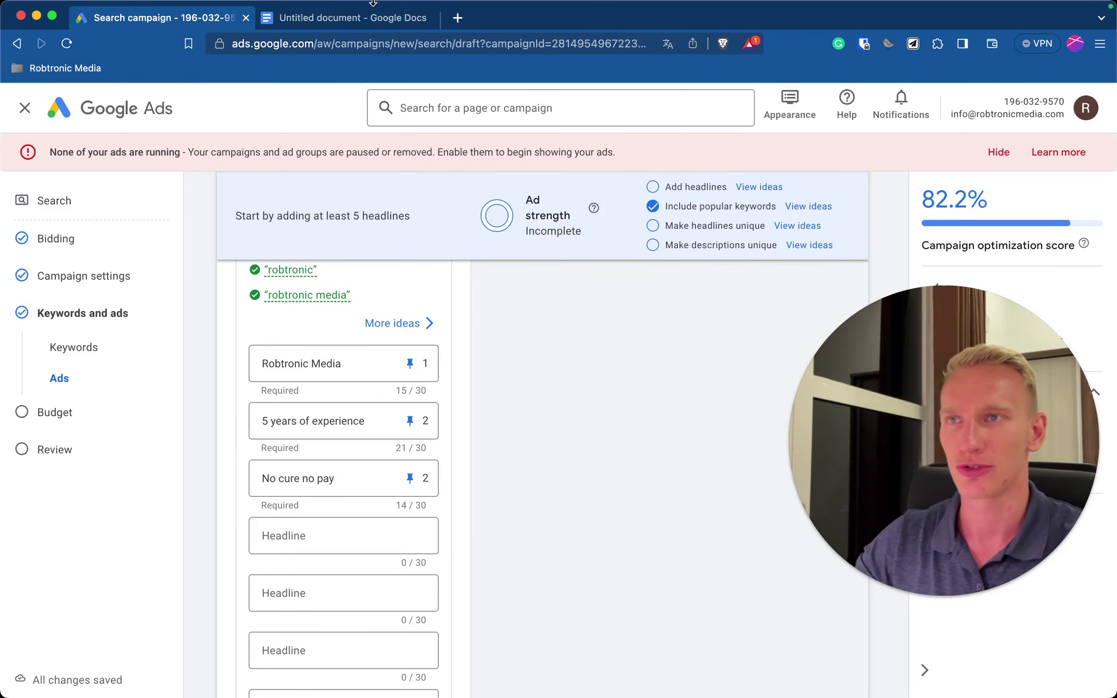
Add the headline 'Visit our office' and pin it to position 3
click(349, 18)
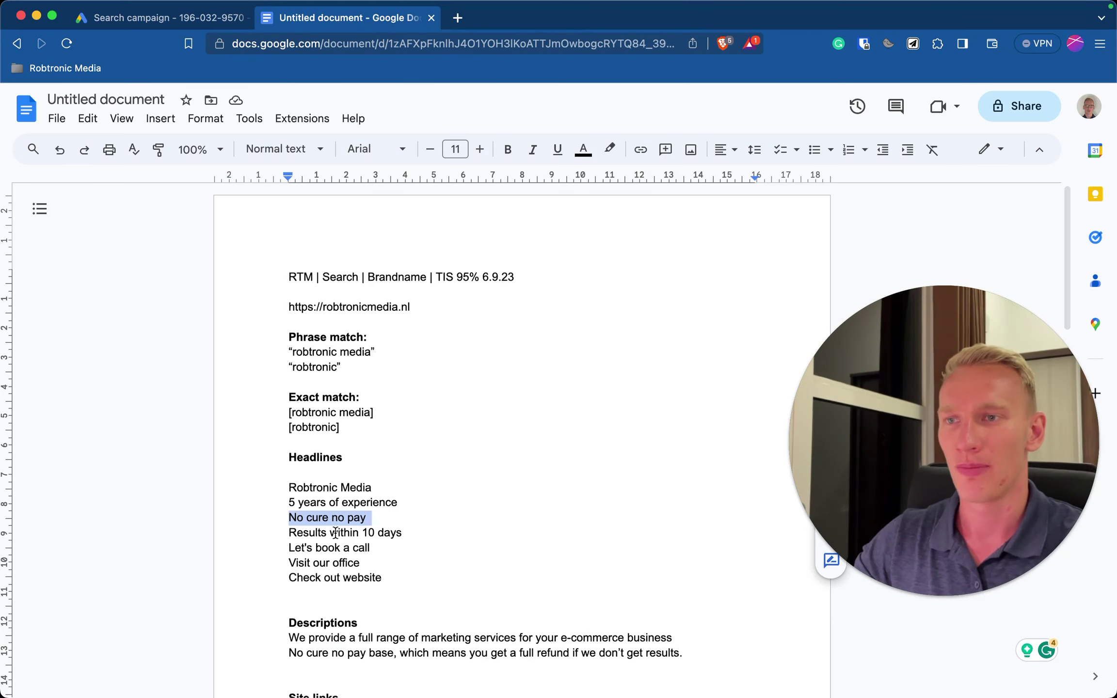
triple_click(343, 561)
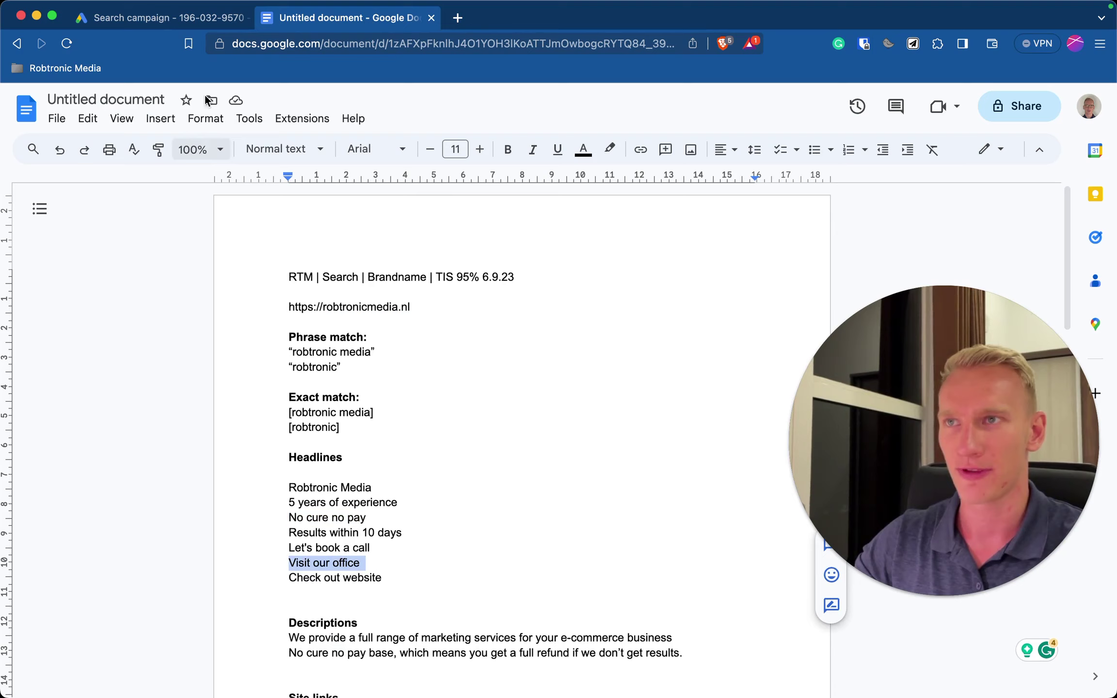
click(202, 18)
click(283, 538)
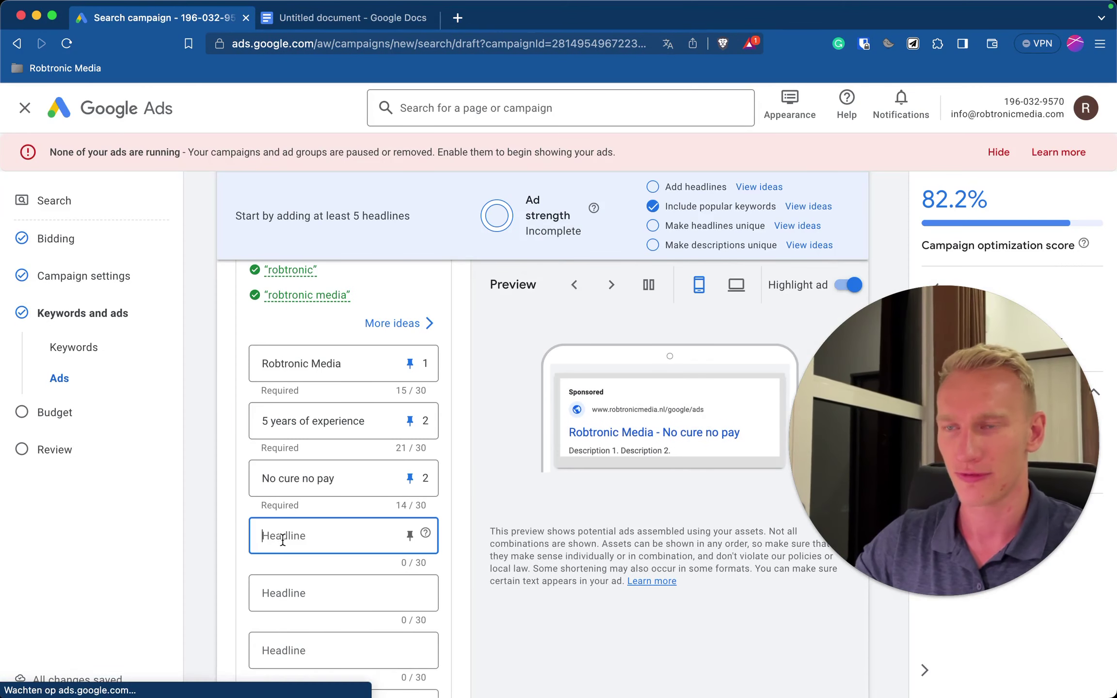
key(super+v)
click(411, 536)
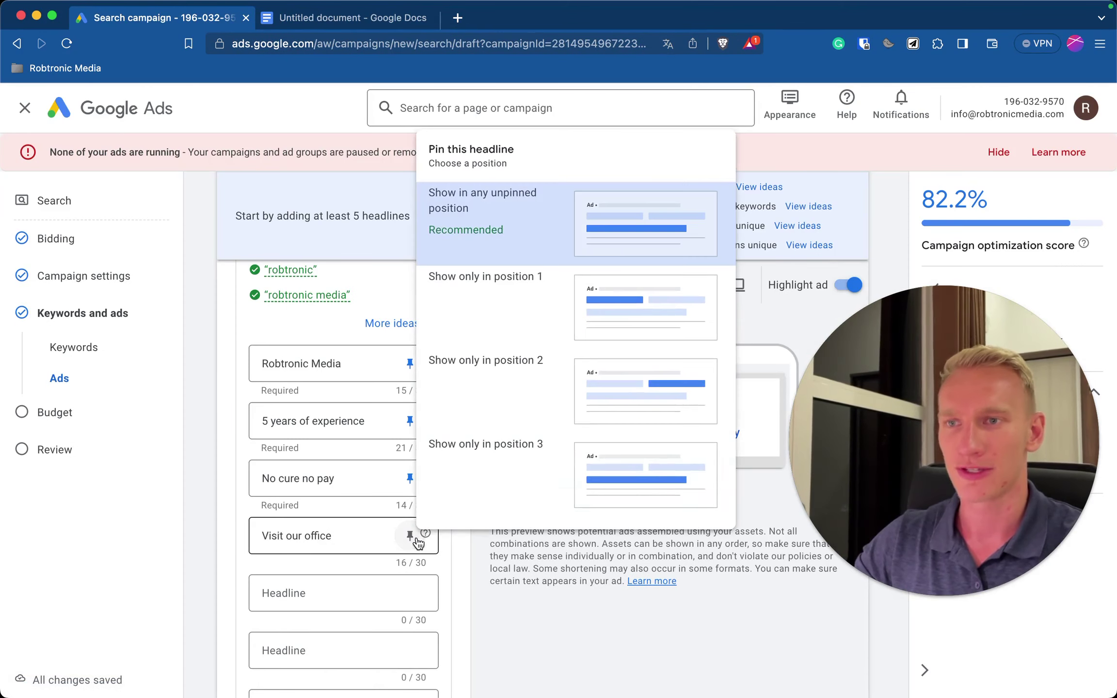
click(480, 480)
Add the headline 'Check out website' and pin it to position 3
click(329, 19)
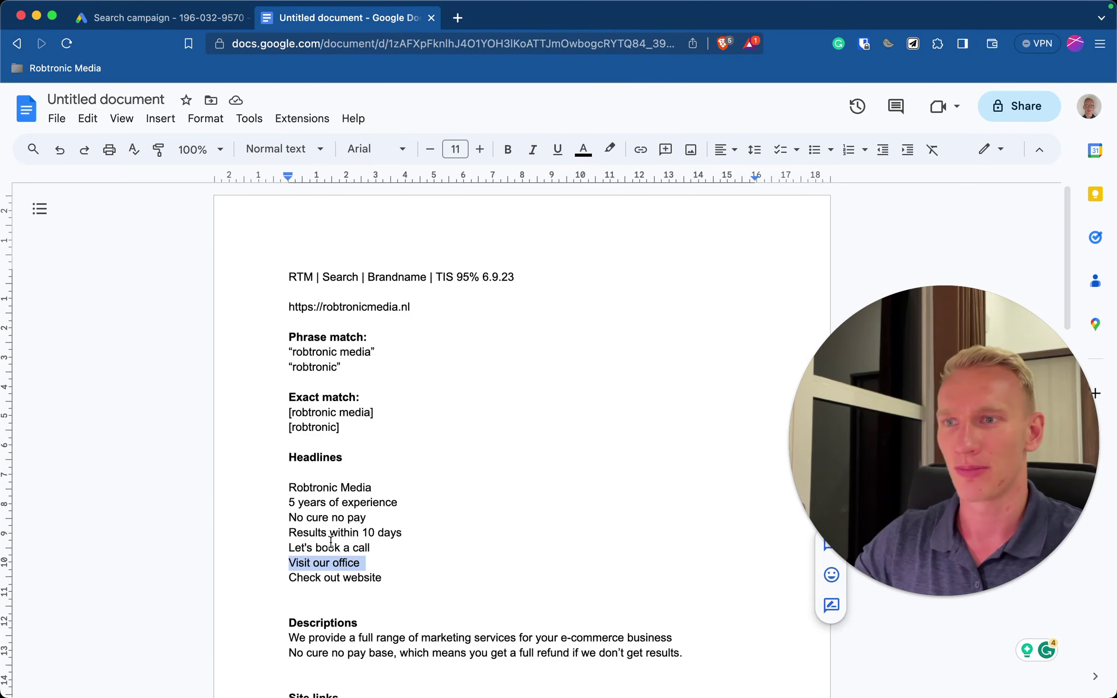
triple_click(333, 579)
key(super+c)
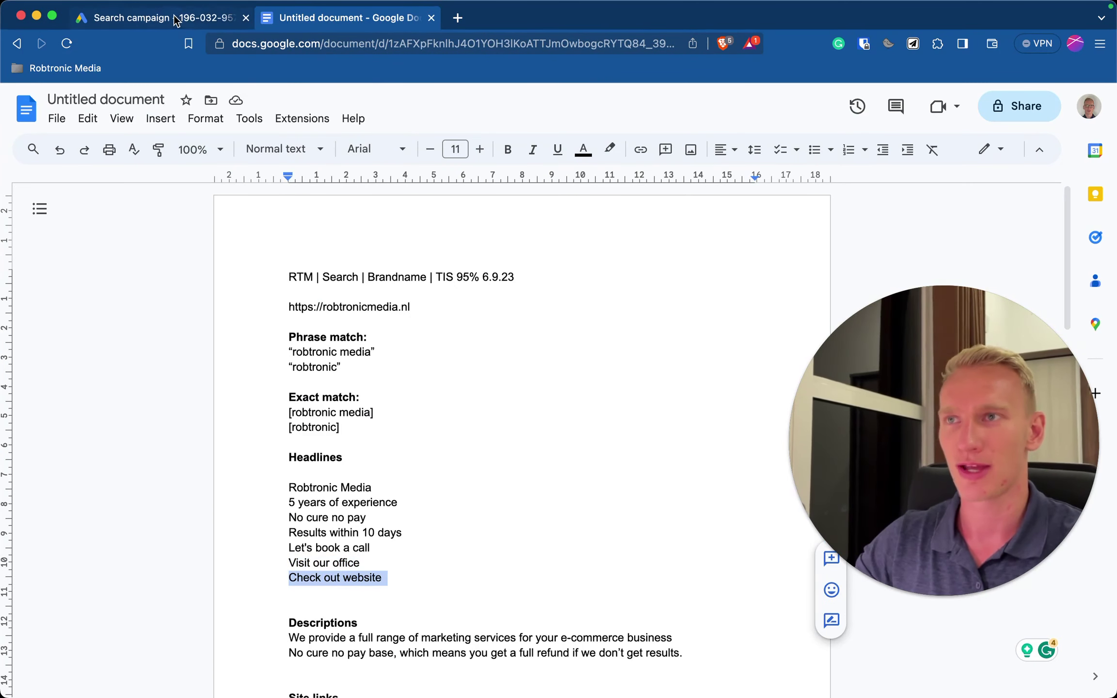
click(165, 17)
click(373, 601)
key(super+v)
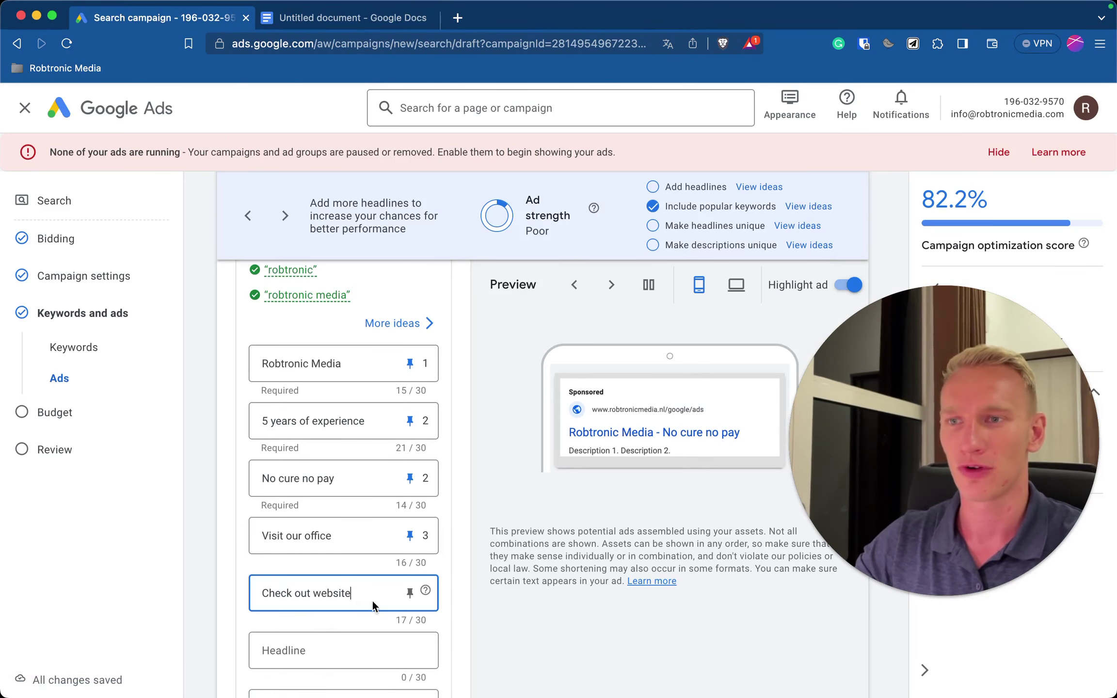
click(409, 592)
click(483, 502)
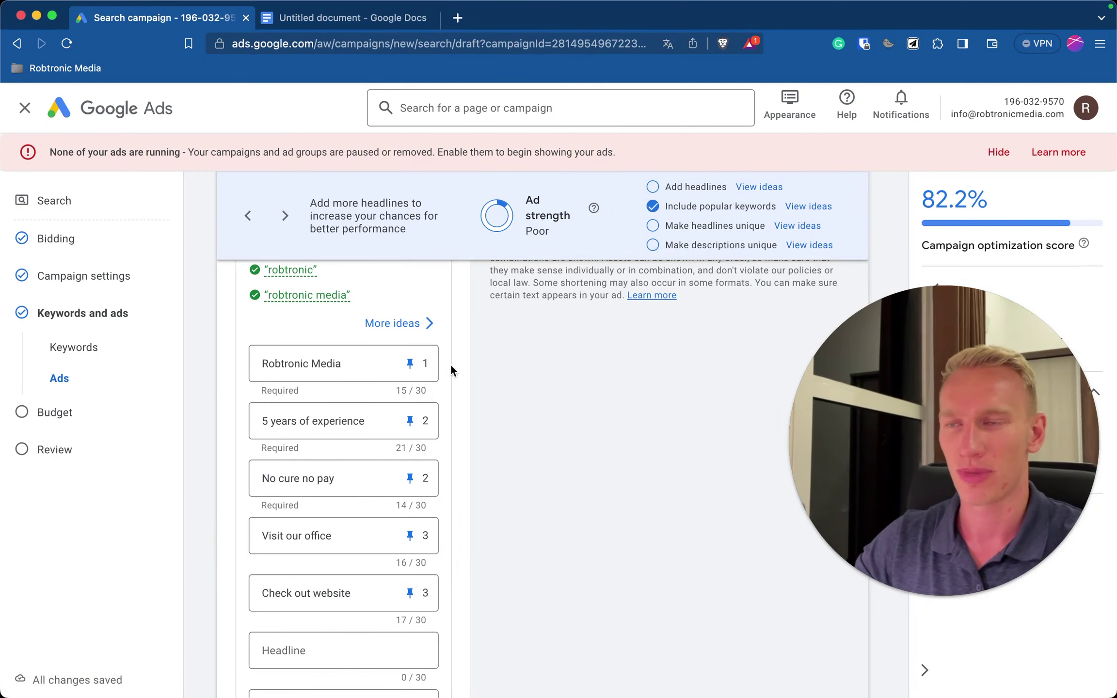
scroll(447, 525, down, 6)
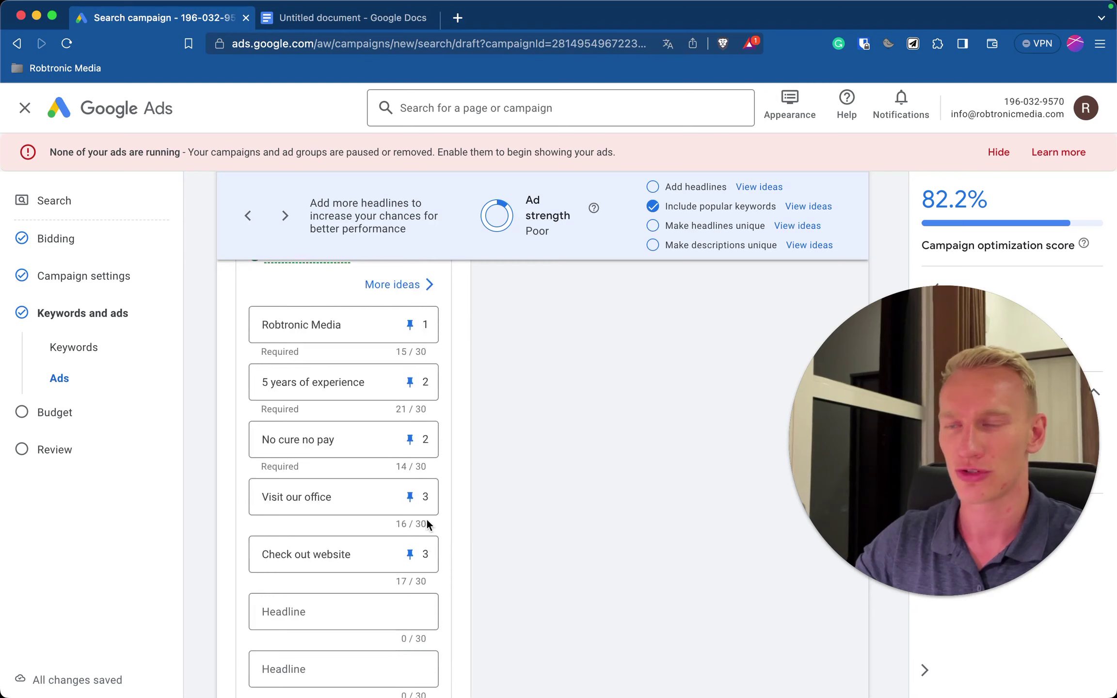
Paste the first description sentence from the ad copy document into the ad
scroll(427, 526, down, 3)
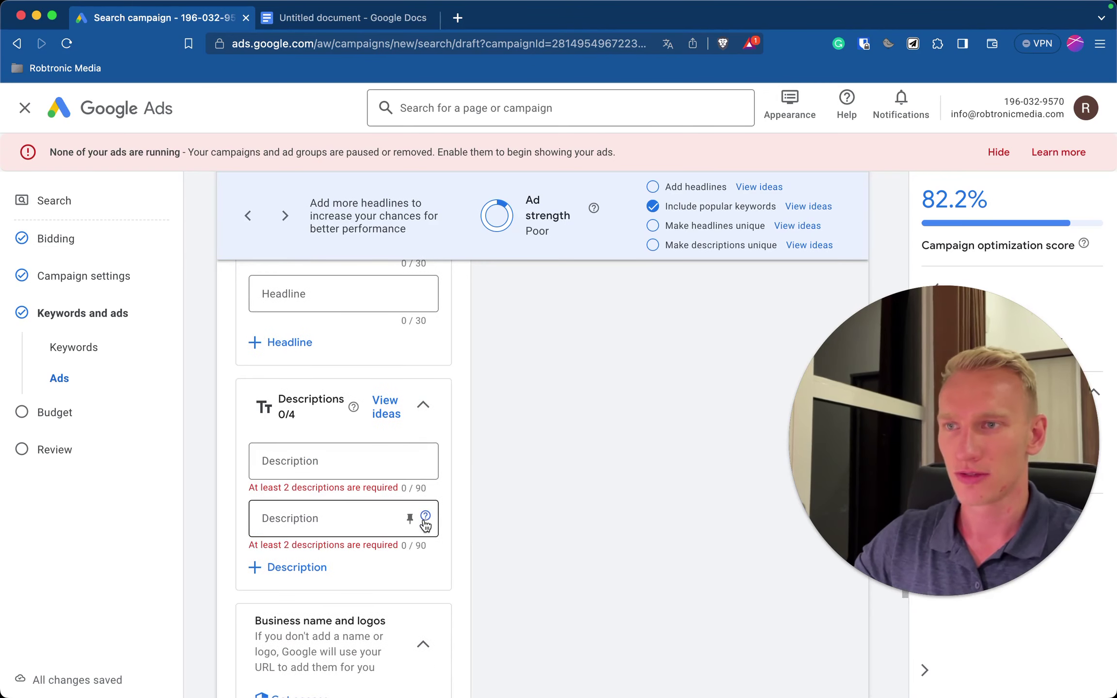
click(347, 19)
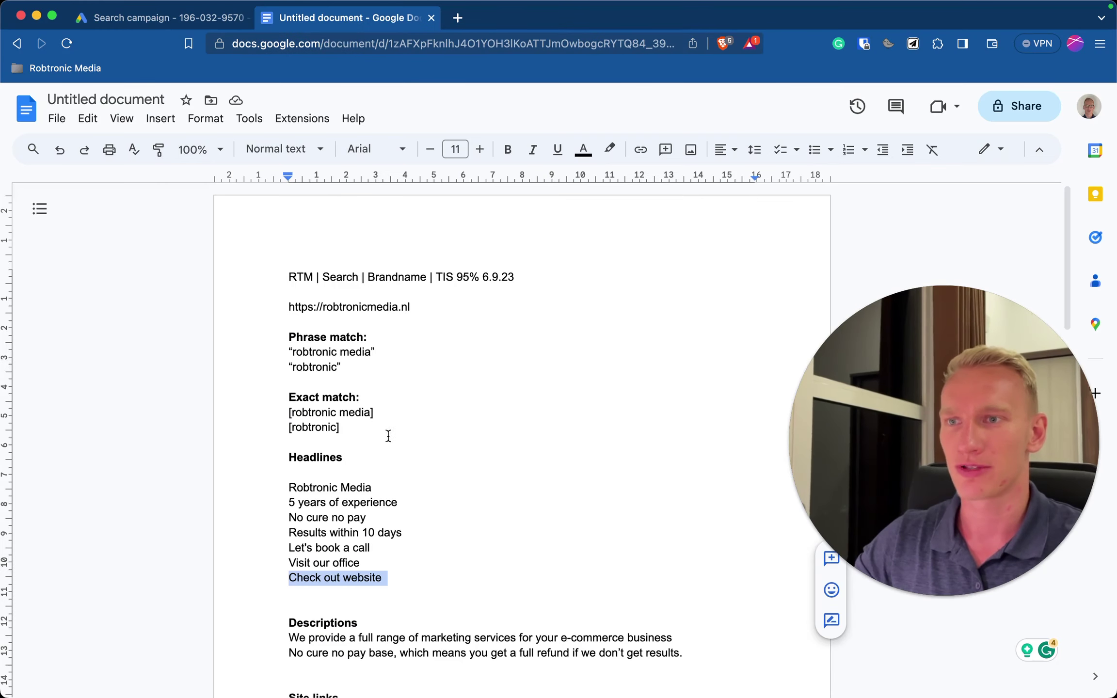
scroll(399, 511, down, 2)
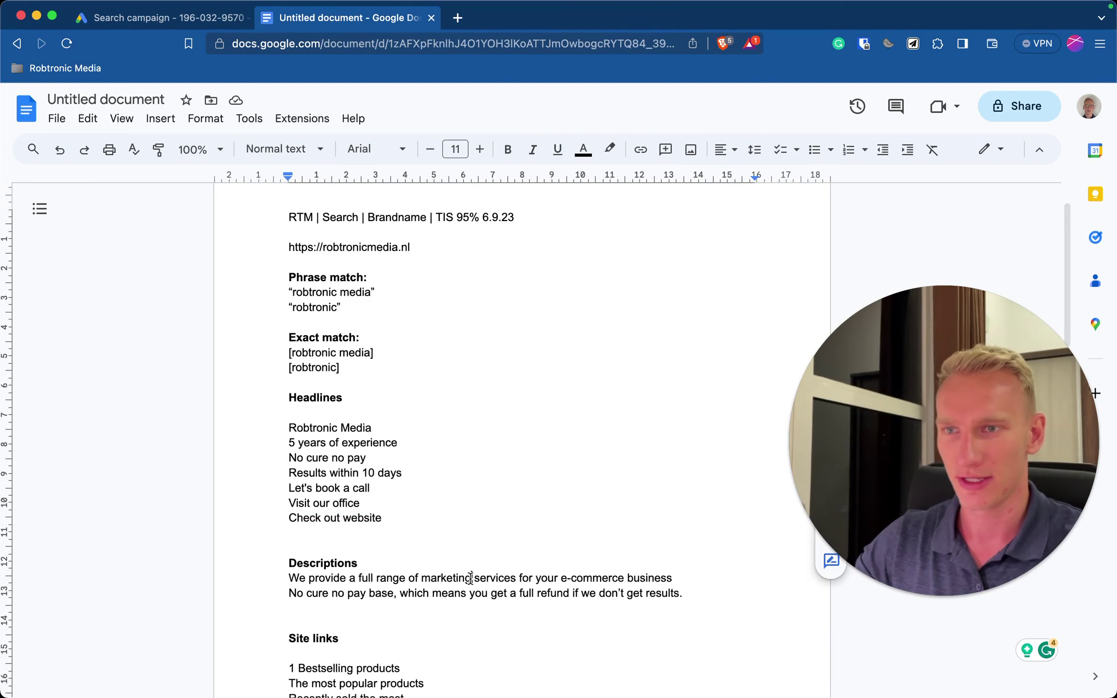
triple_click(471, 580)
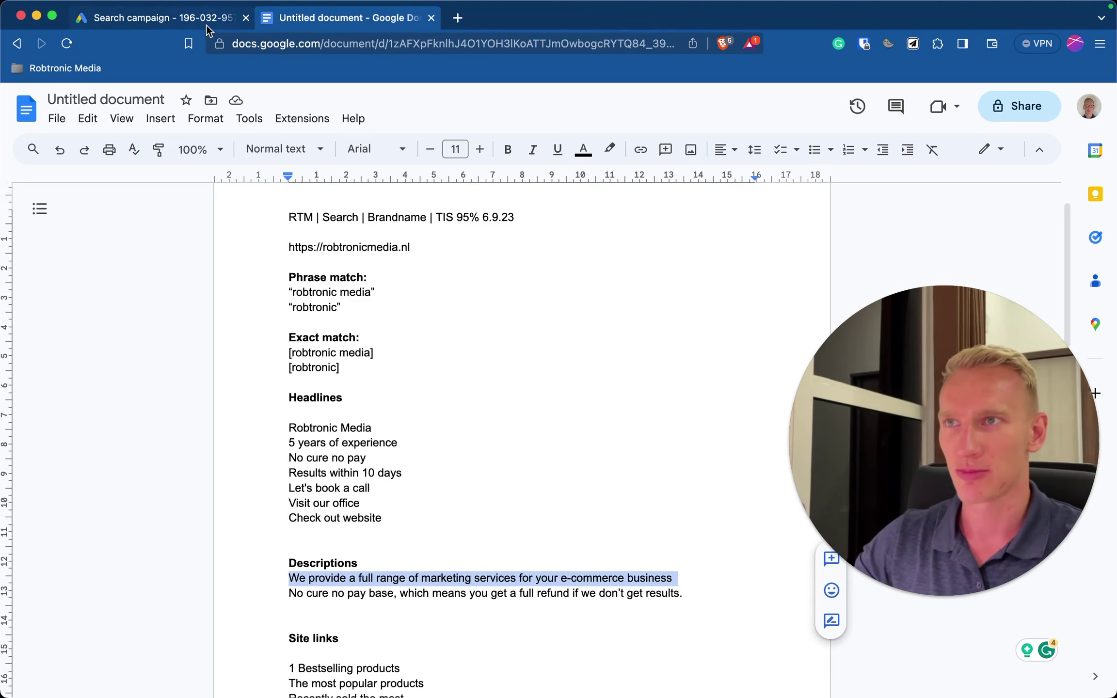
click(165, 17)
click(325, 468)
key(super+v)
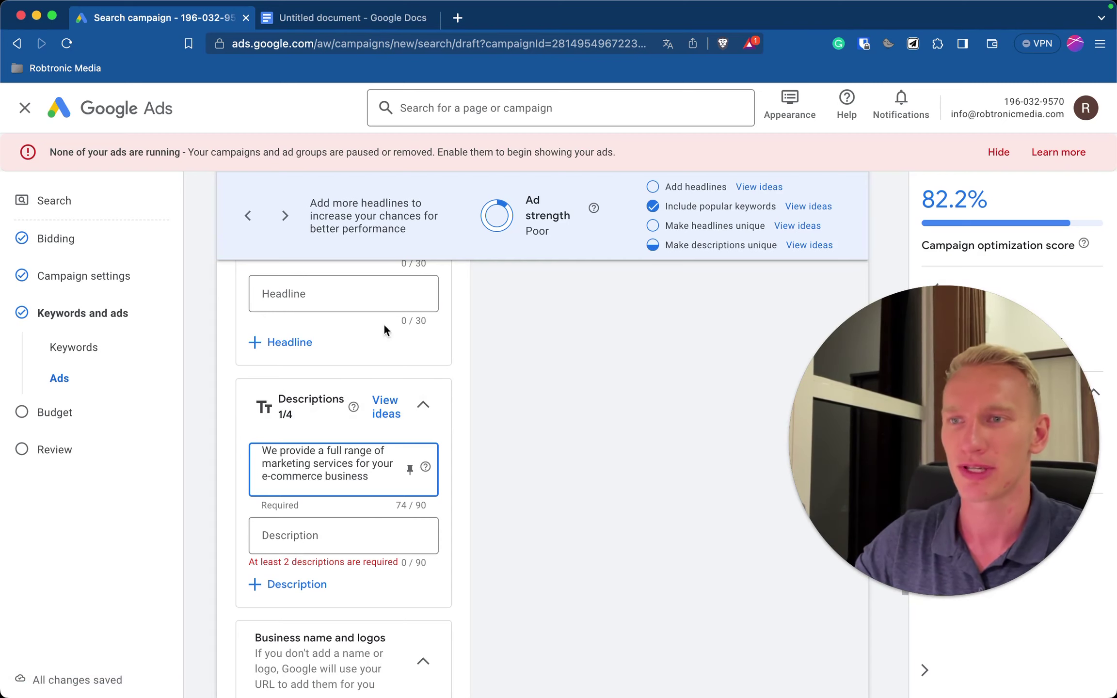
Paste the no-cure-no-pay refund line as the second description, removing its trailing newline
click(356, 22)
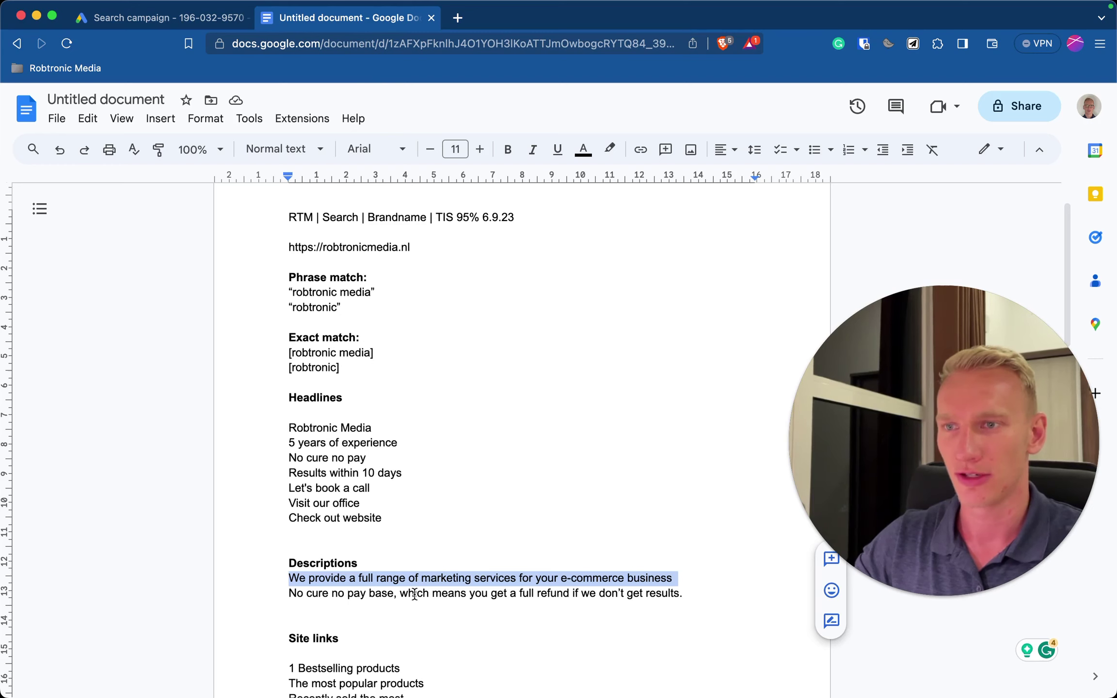
triple_click(415, 594)
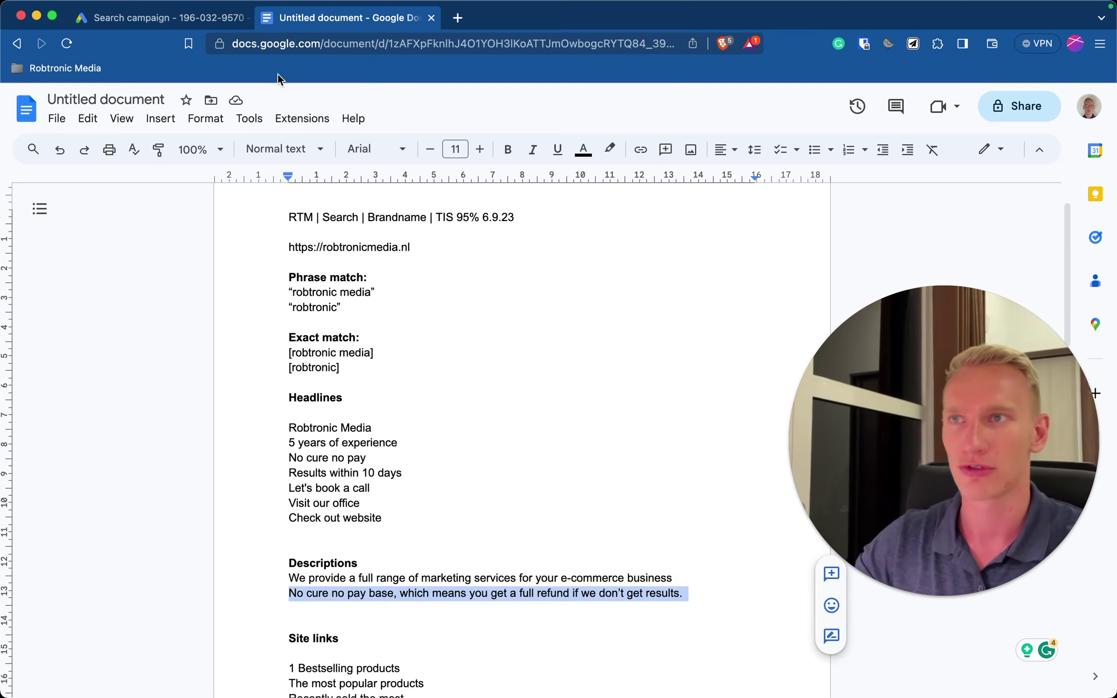
click(212, 18)
click(339, 534)
key(super+v)
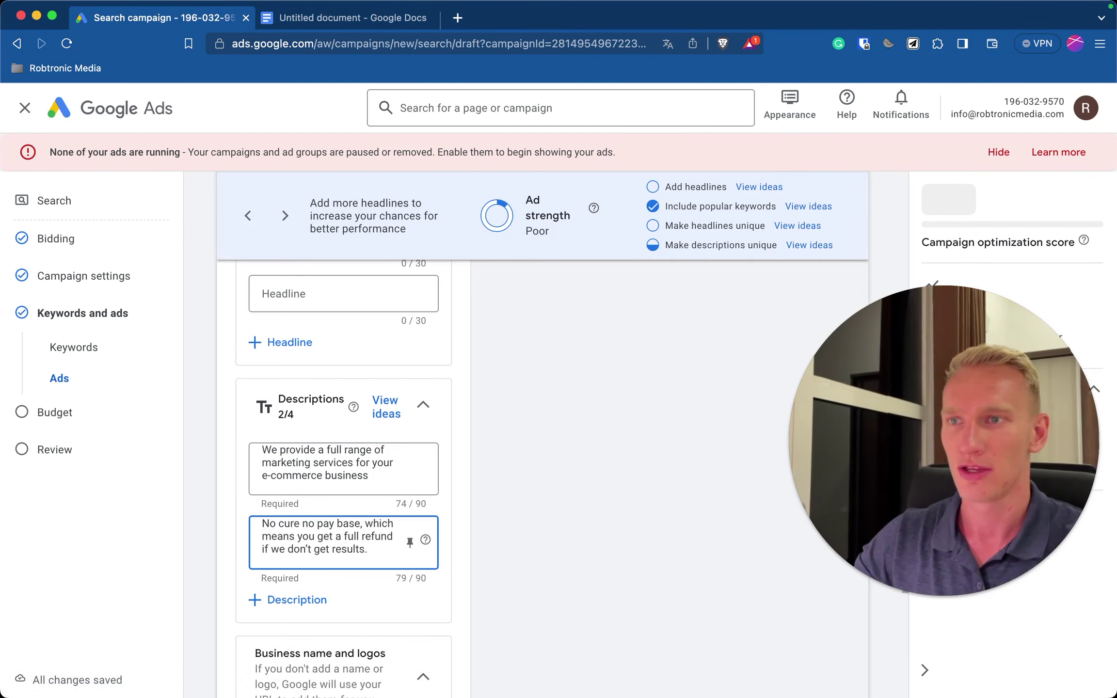
key(BackSpace)
scroll(354, 555, down, 2)
scroll(354, 558, down, 2)
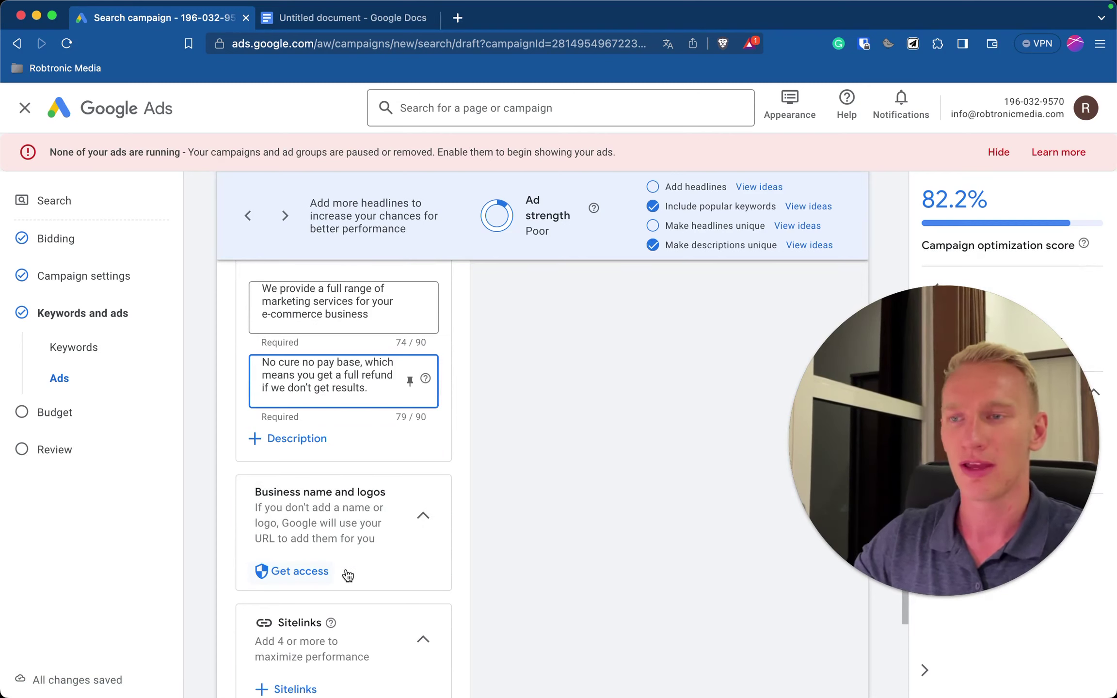
Start a new blank sitelink from the campaign's Sitelinks section
scroll(347, 575, down, 1)
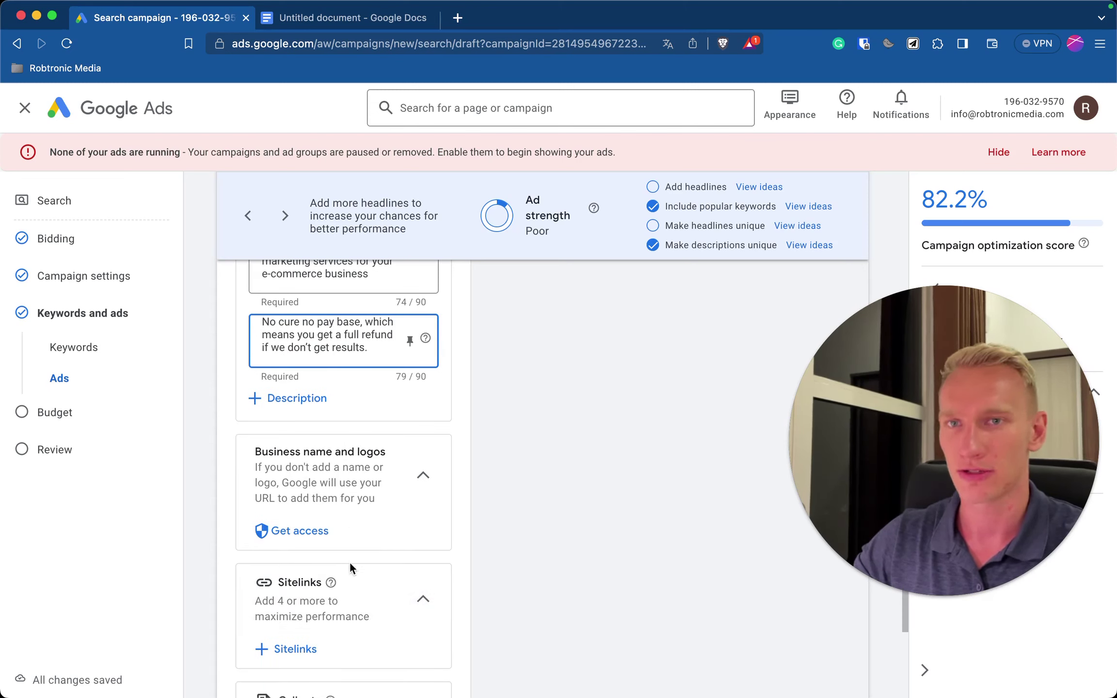
scroll(349, 565, down, 2)
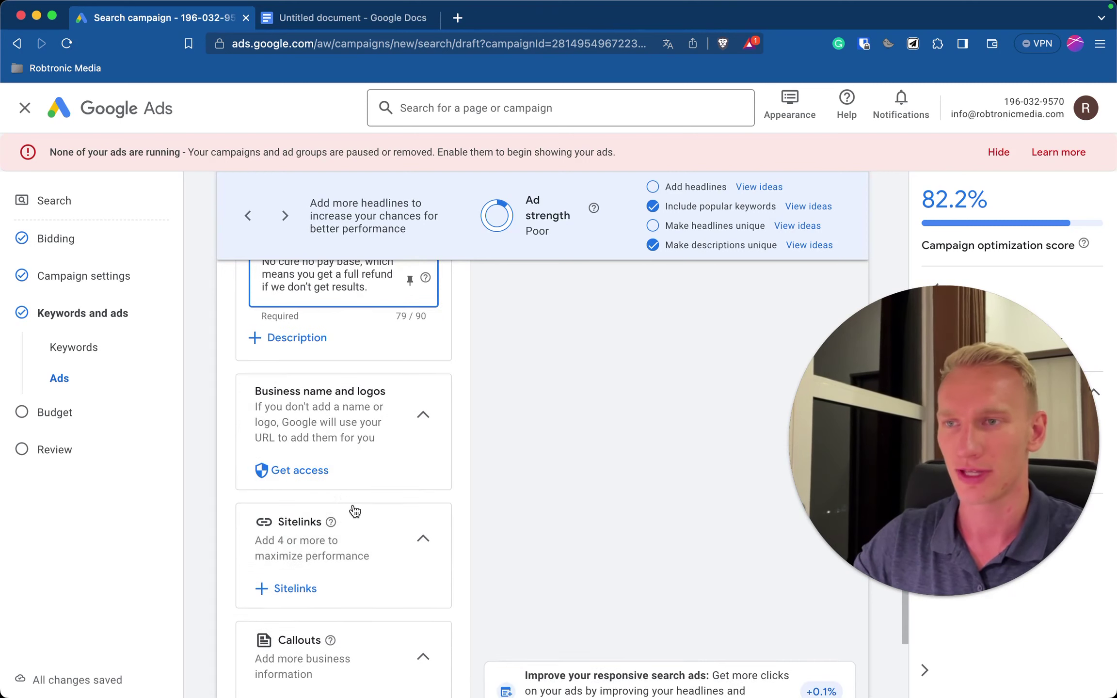
scroll(350, 514, down, 1)
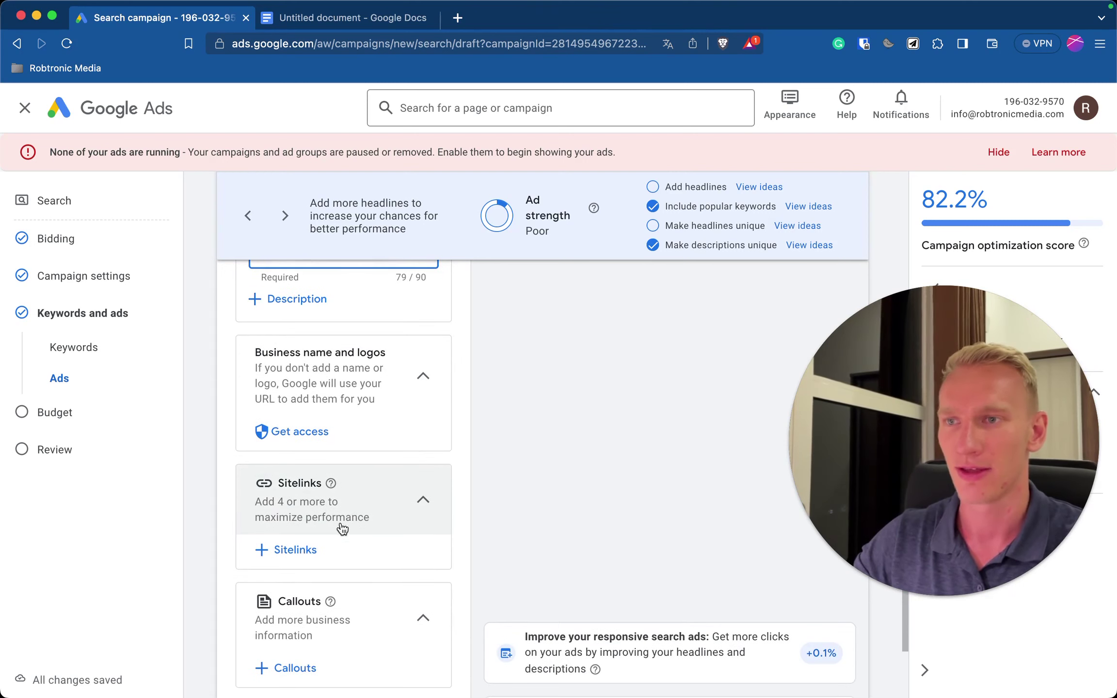
click(313, 557)
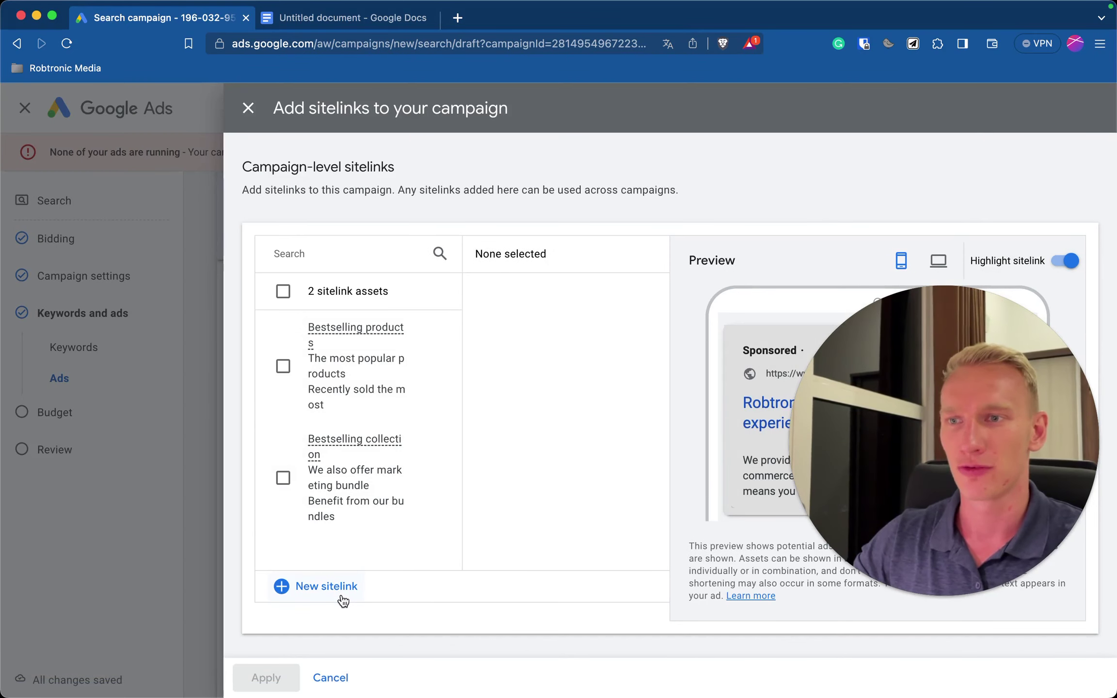
click(342, 596)
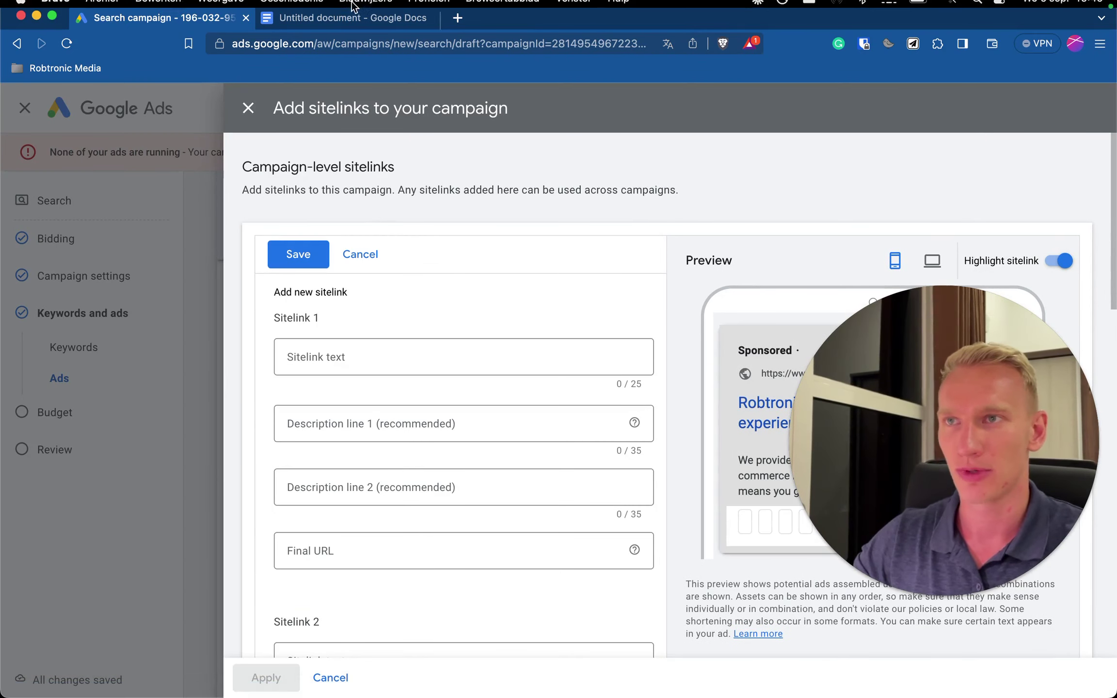
Copy 'Bestselling products' from the planning document into the Sitelink text field
click(353, 23)
scroll(416, 390, down, 5)
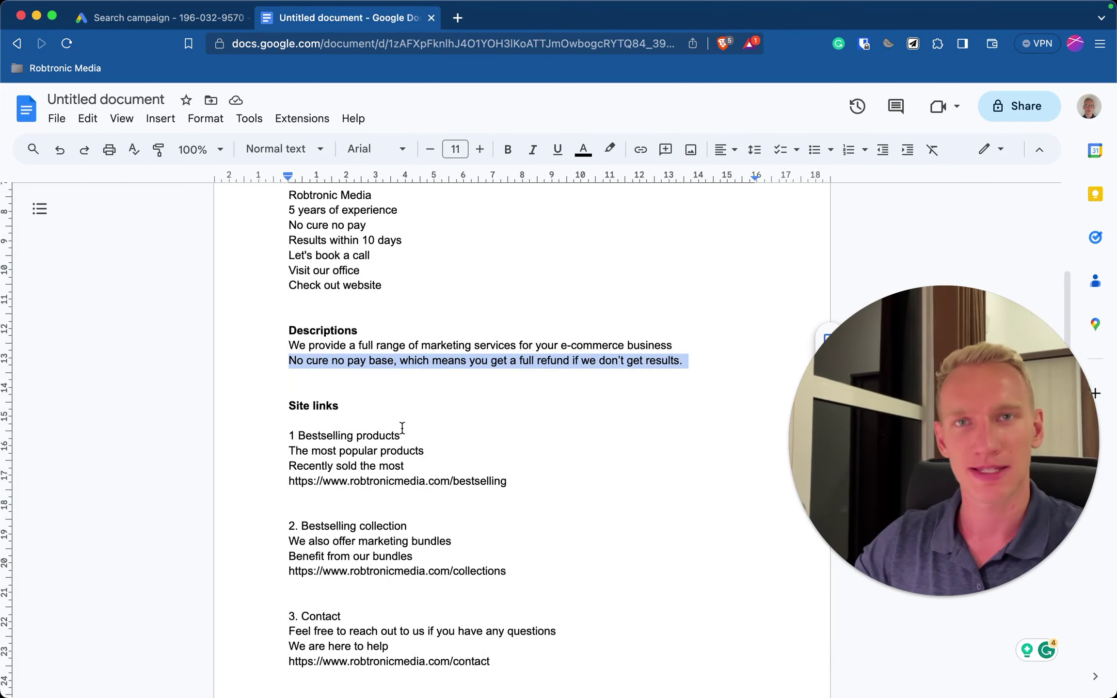
scroll(400, 485, down, 1)
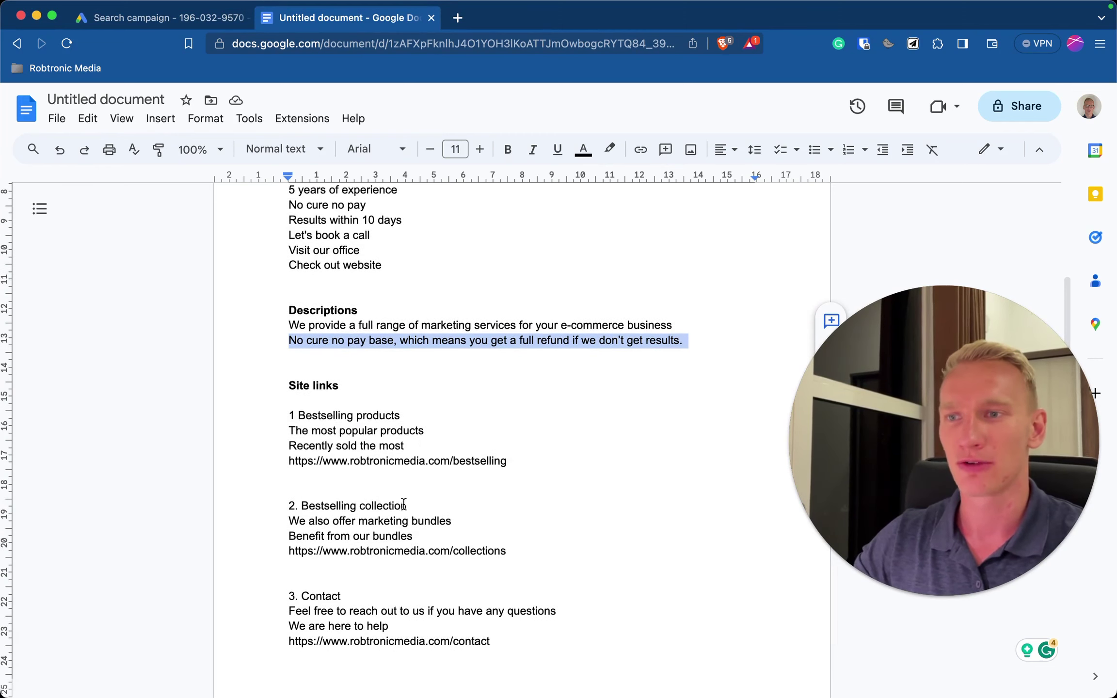
scroll(403, 504, down, 4)
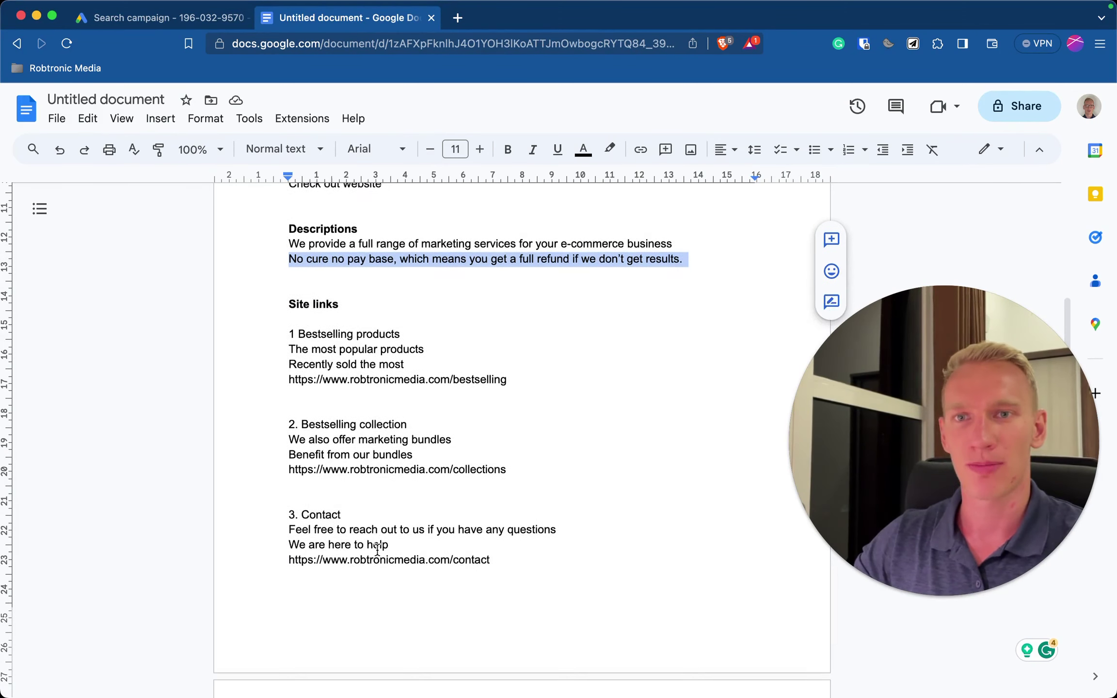
scroll(377, 549, down, 7)
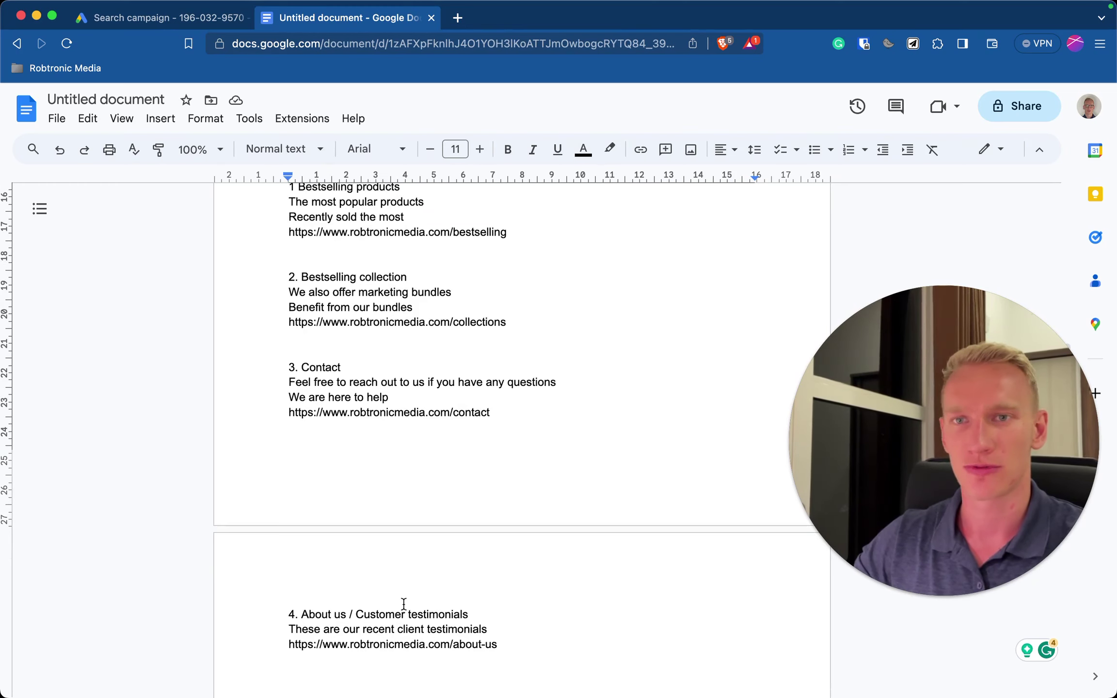
scroll(417, 618, up, 5)
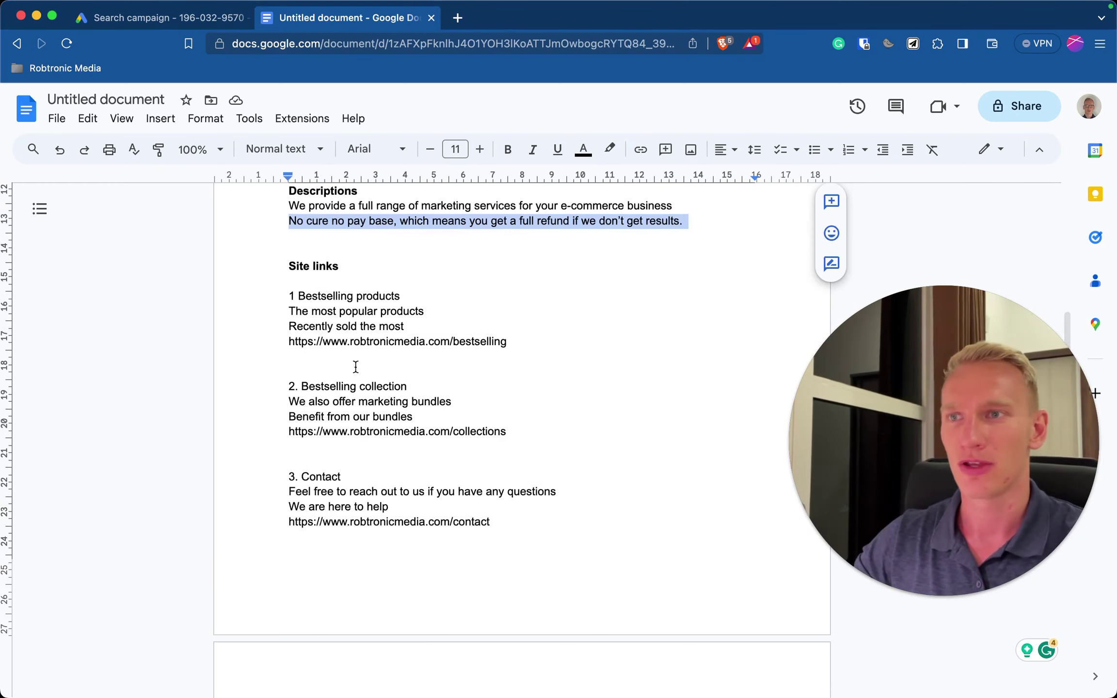
drag(420, 293, 305, 290)
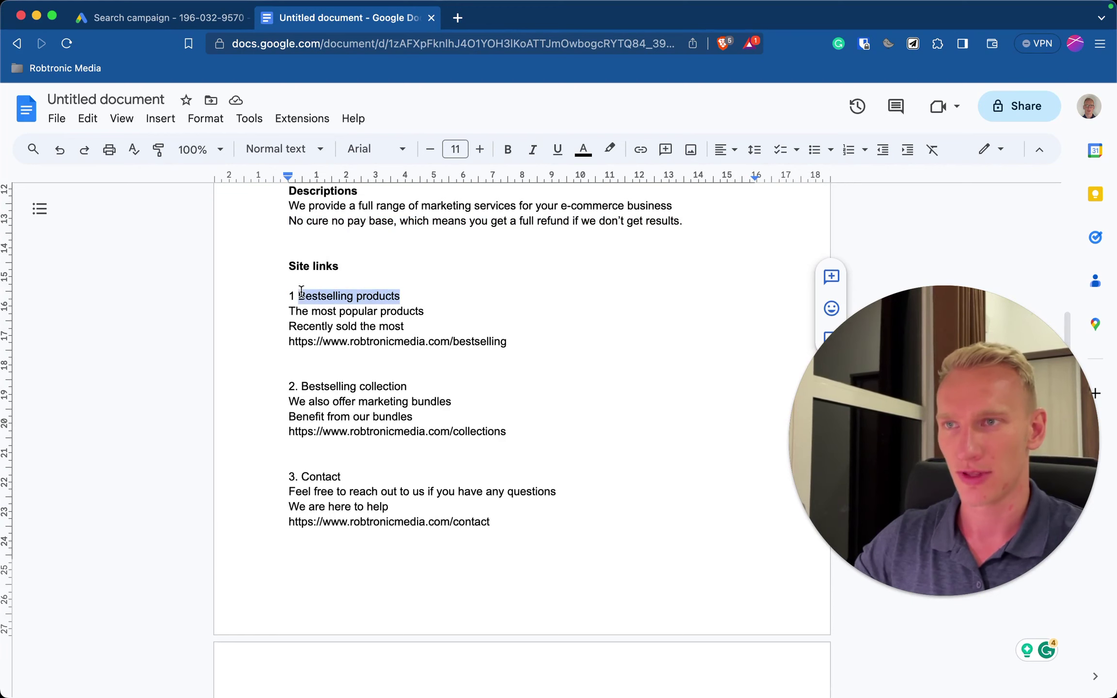
click(167, 20)
click(371, 359)
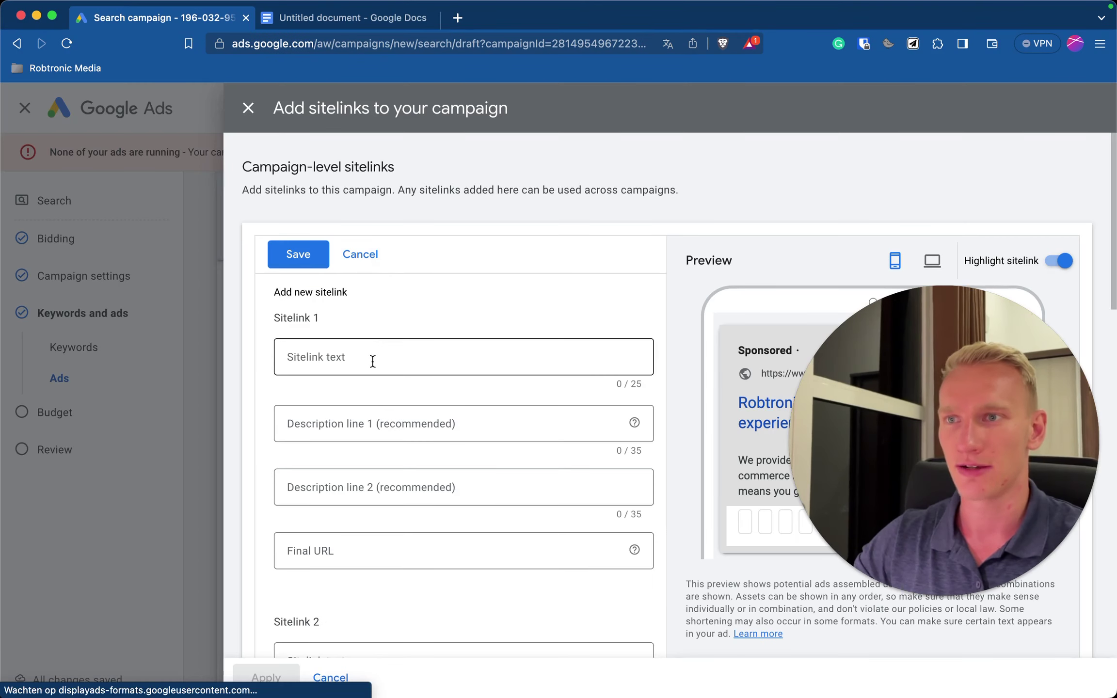
text(Bestselling products)
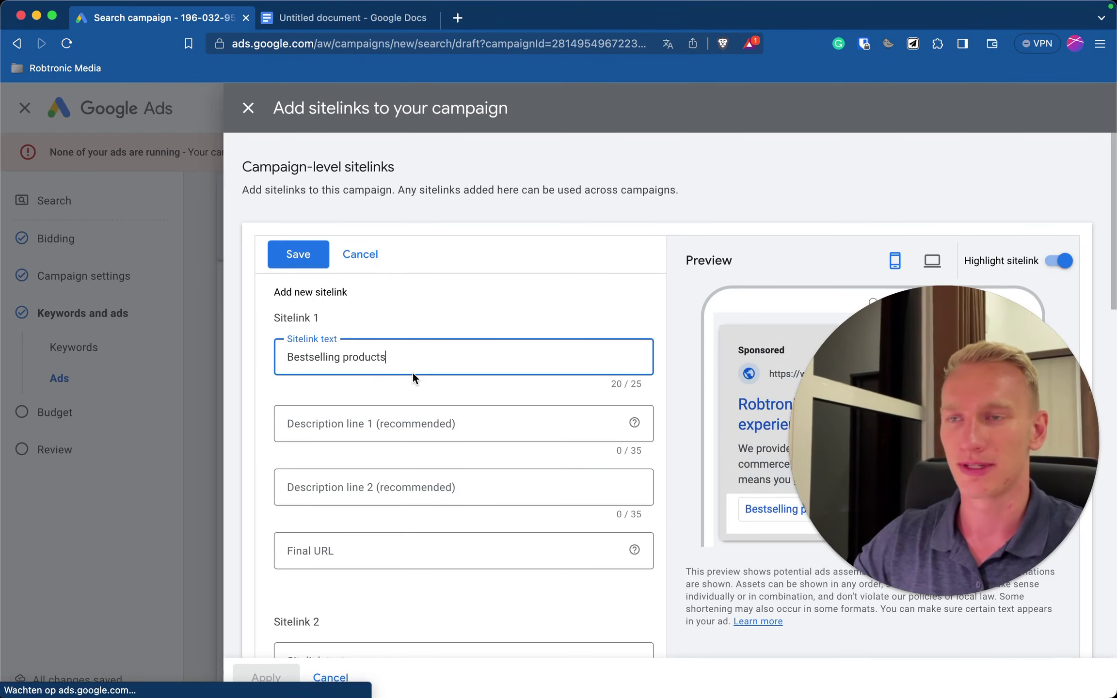
Fill description lines 1 and 2 with 'The most popular products' and 'Recently sold the most'
click(359, 20)
drag(429, 311, 303, 311)
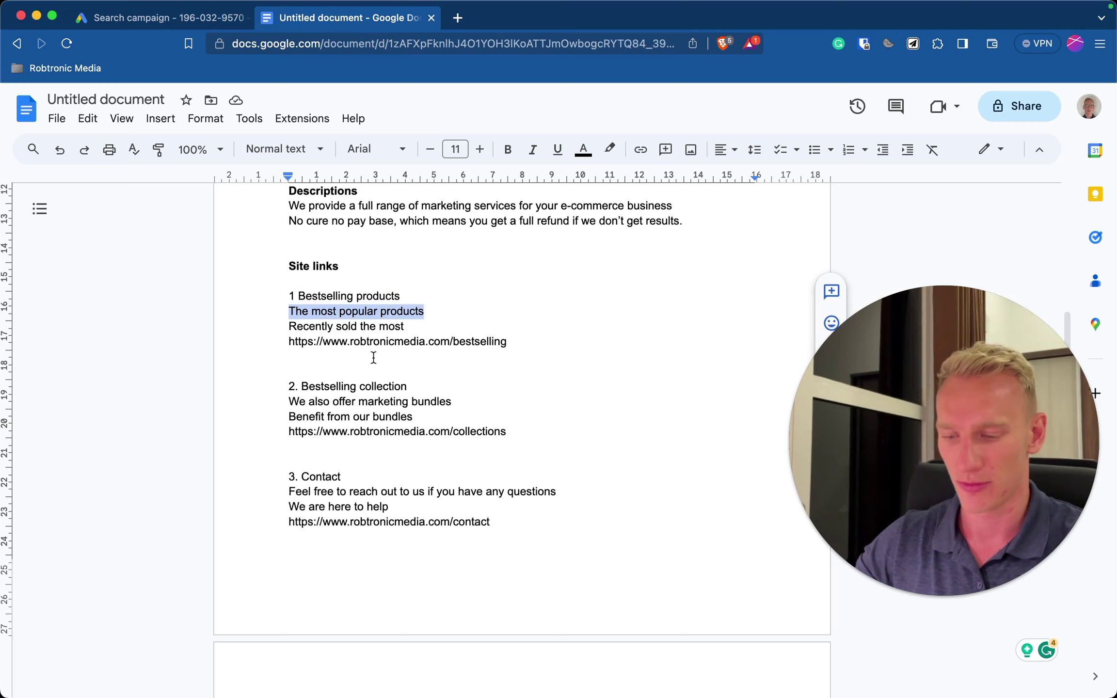
click(145, 18)
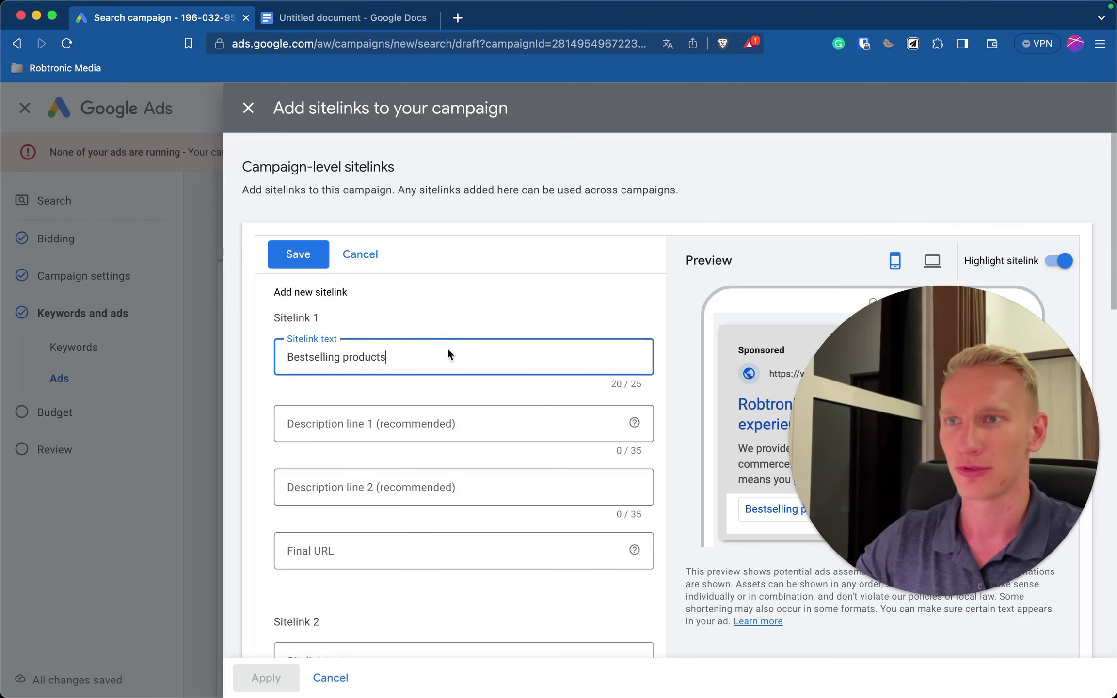
click(413, 423)
text(The most popular products)
click(383, 19)
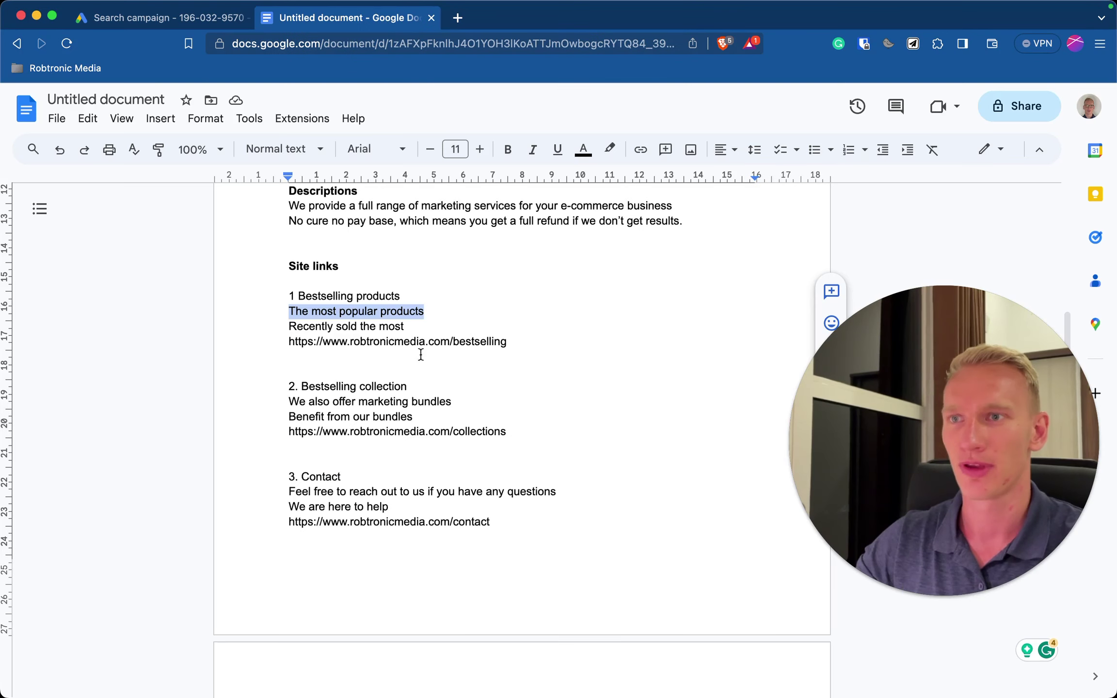
drag(419, 328, 290, 325)
key(super+c)
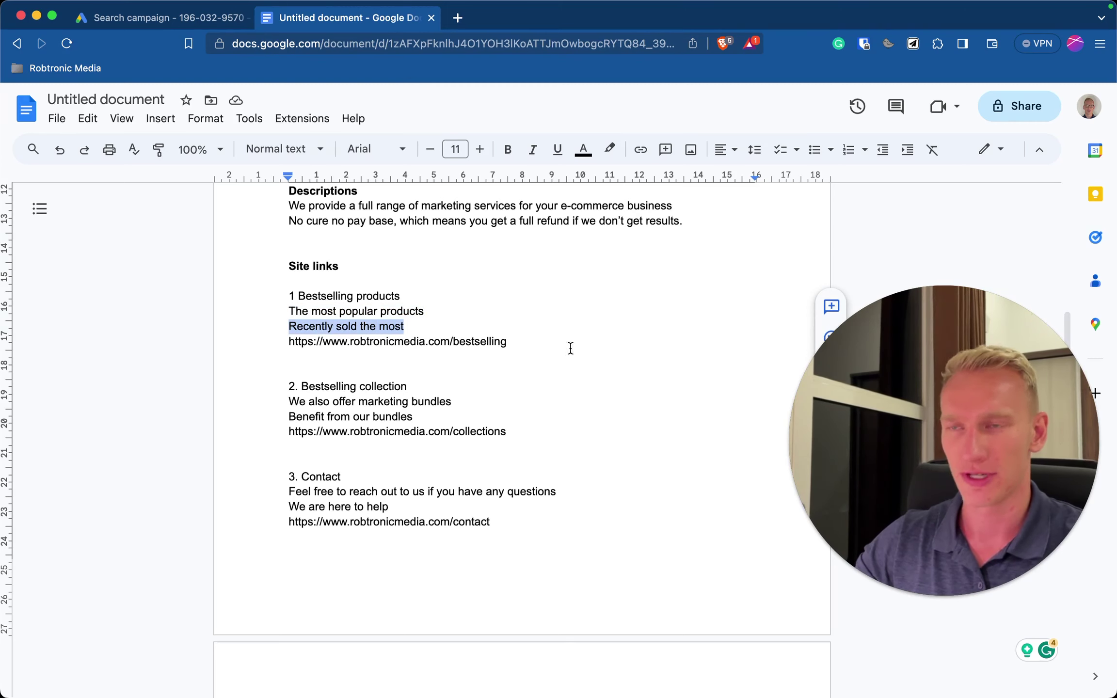
click(188, 20)
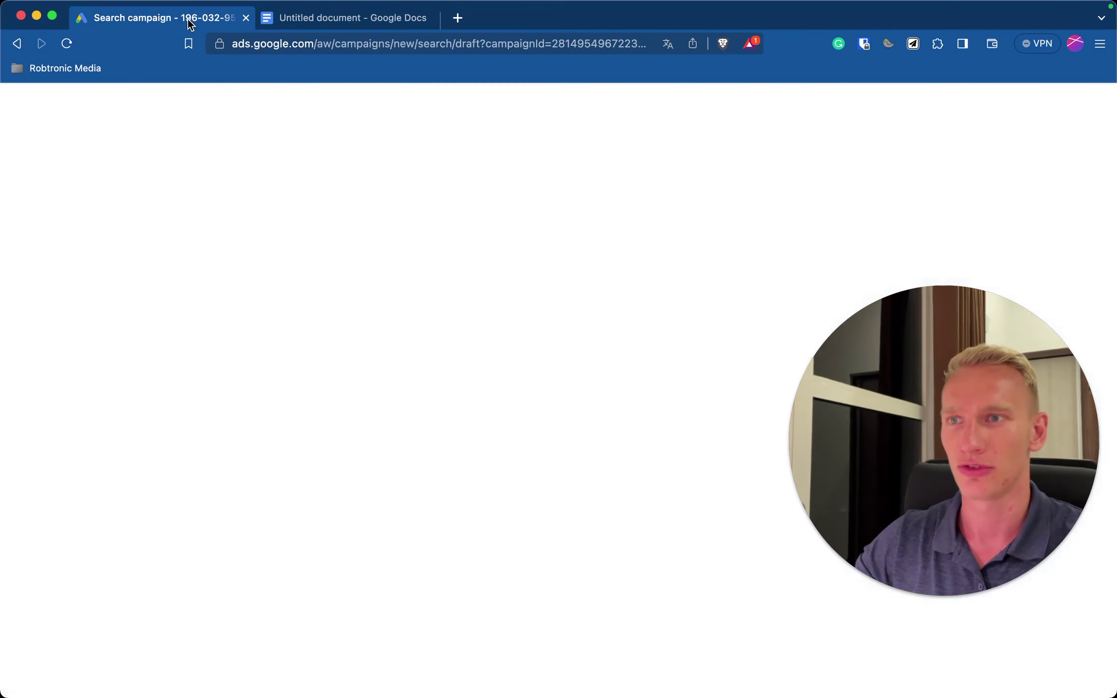
click(390, 485)
key(super+v)
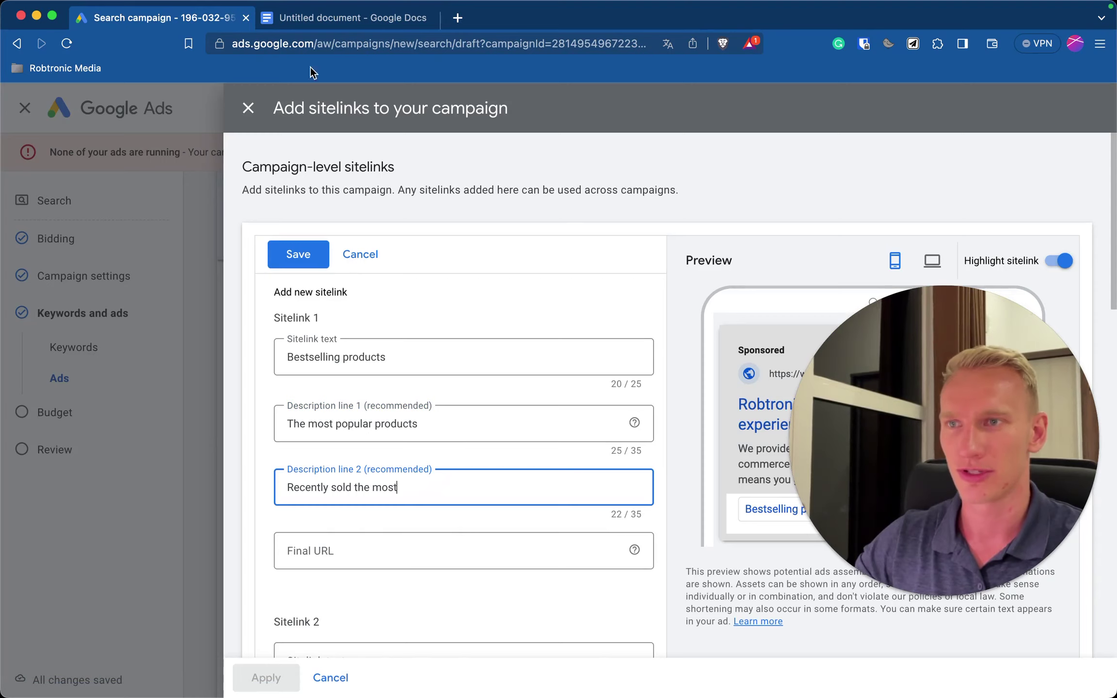
Paste the bestselling page URL as the Final URL and save the sitelink
click(316, 20)
double_click(494, 344)
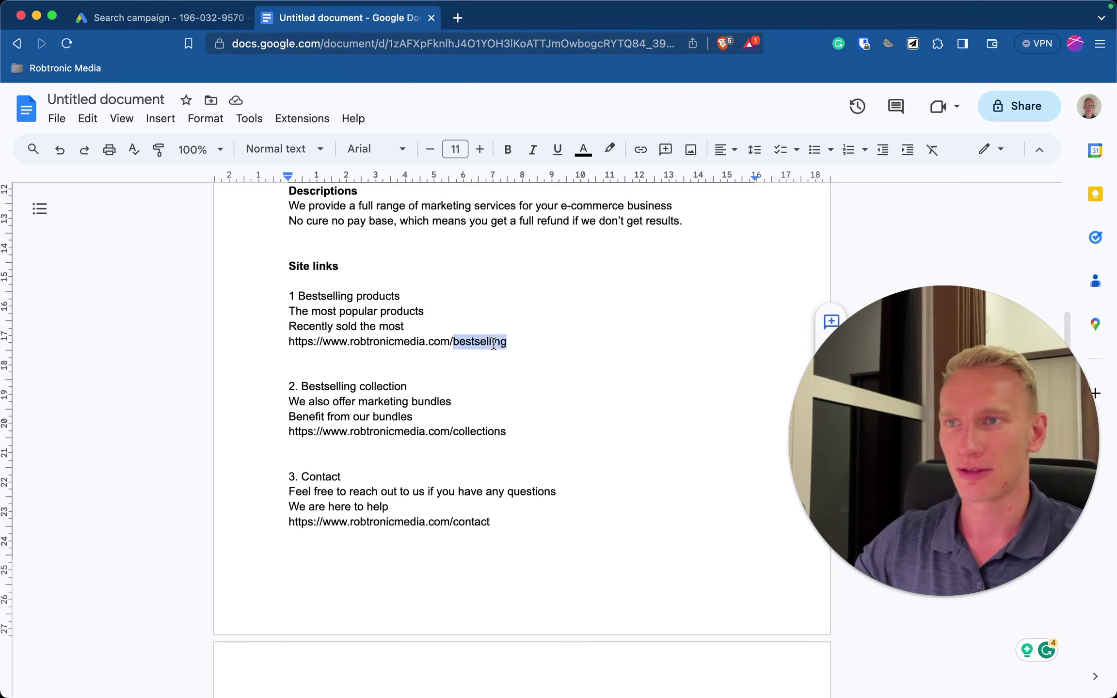
triple_click(494, 343)
key(super+c)
click(188, 19)
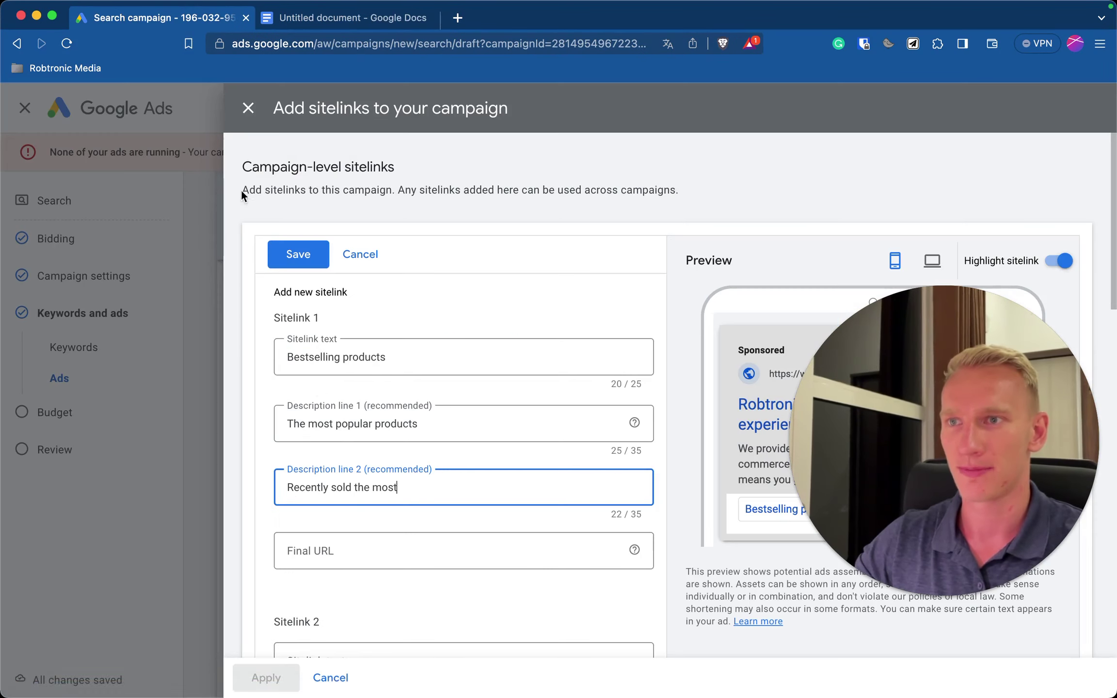
click(350, 552)
key(super+v)
scroll(350, 552, down, 1)
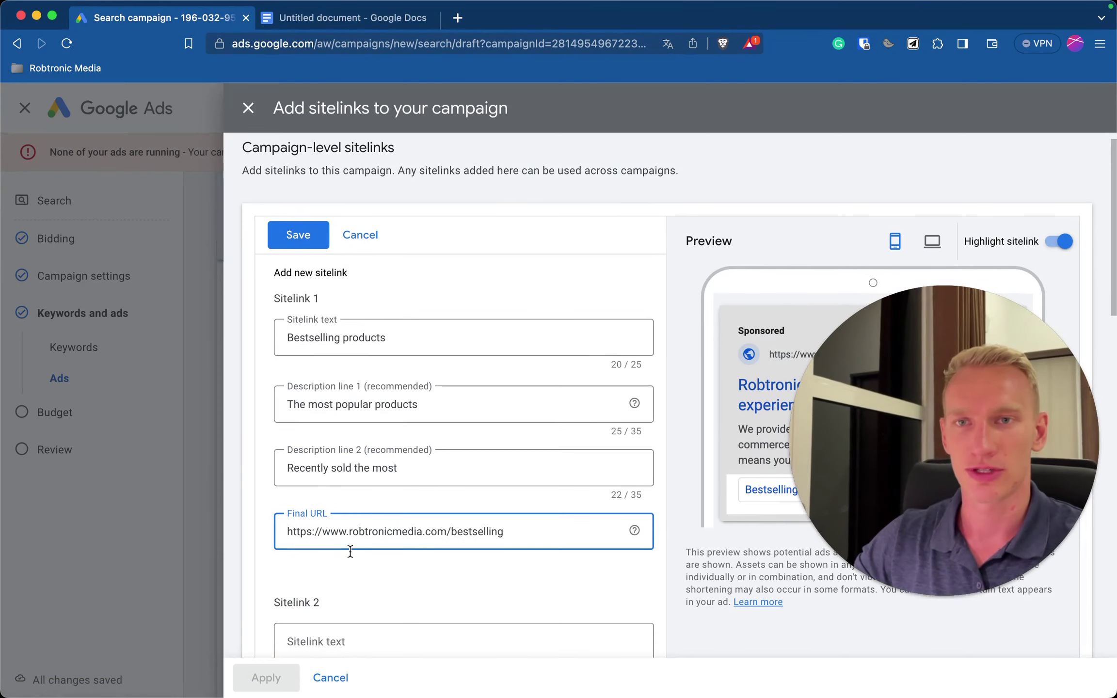
scroll(410, 533, down, 1)
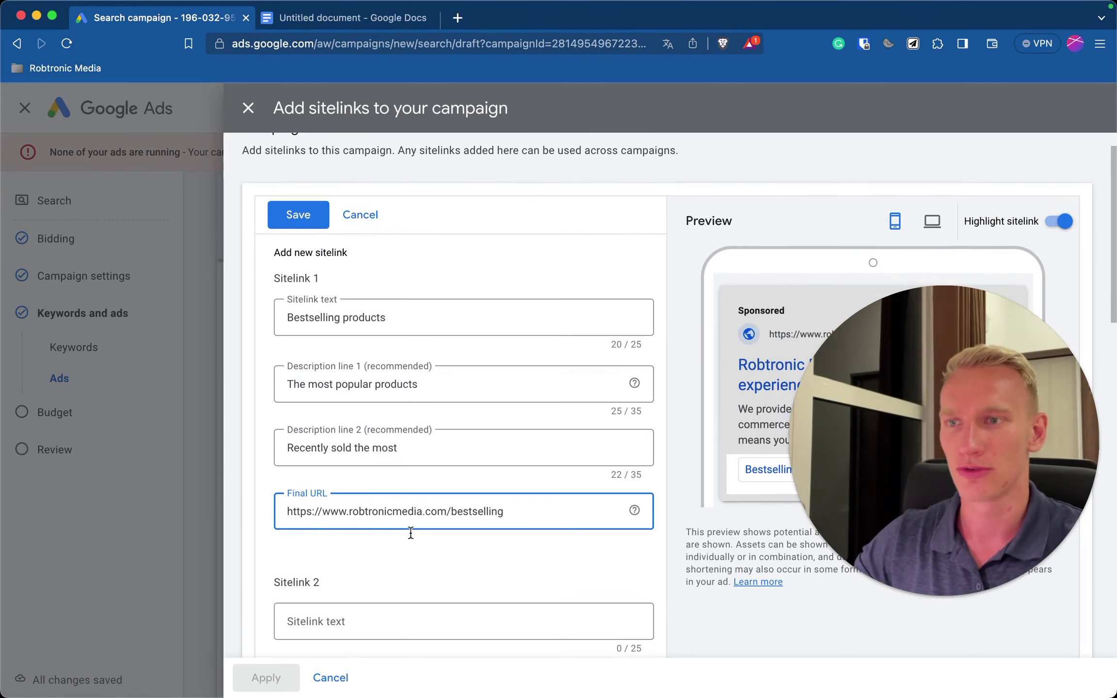
scroll(410, 532, down, 20)
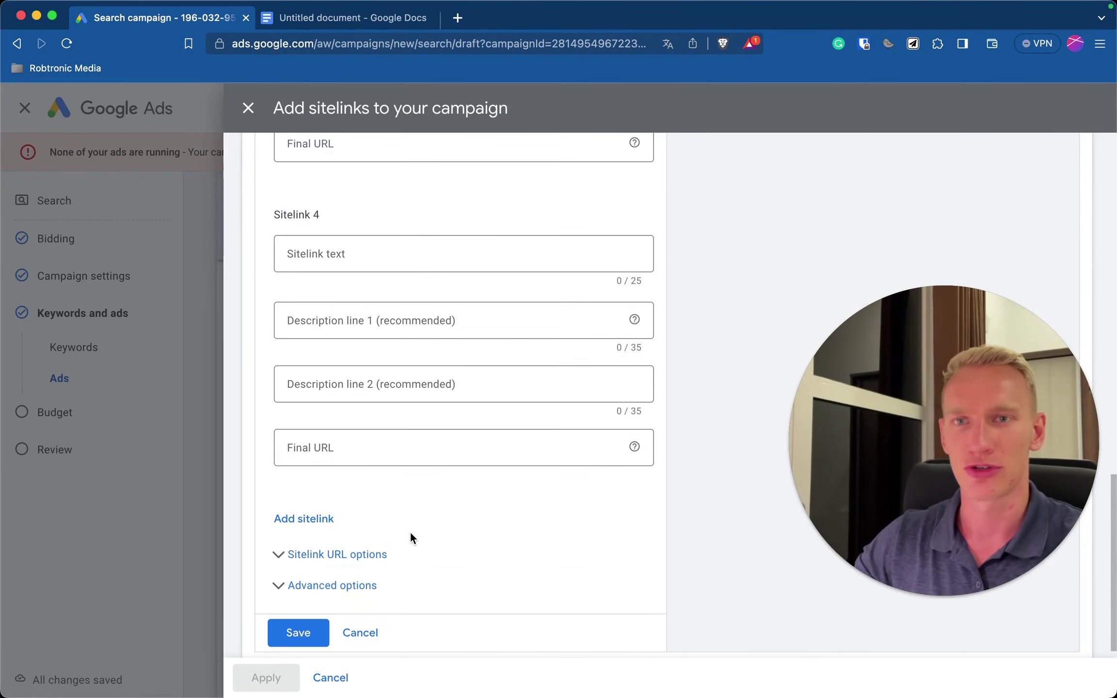
click(303, 633)
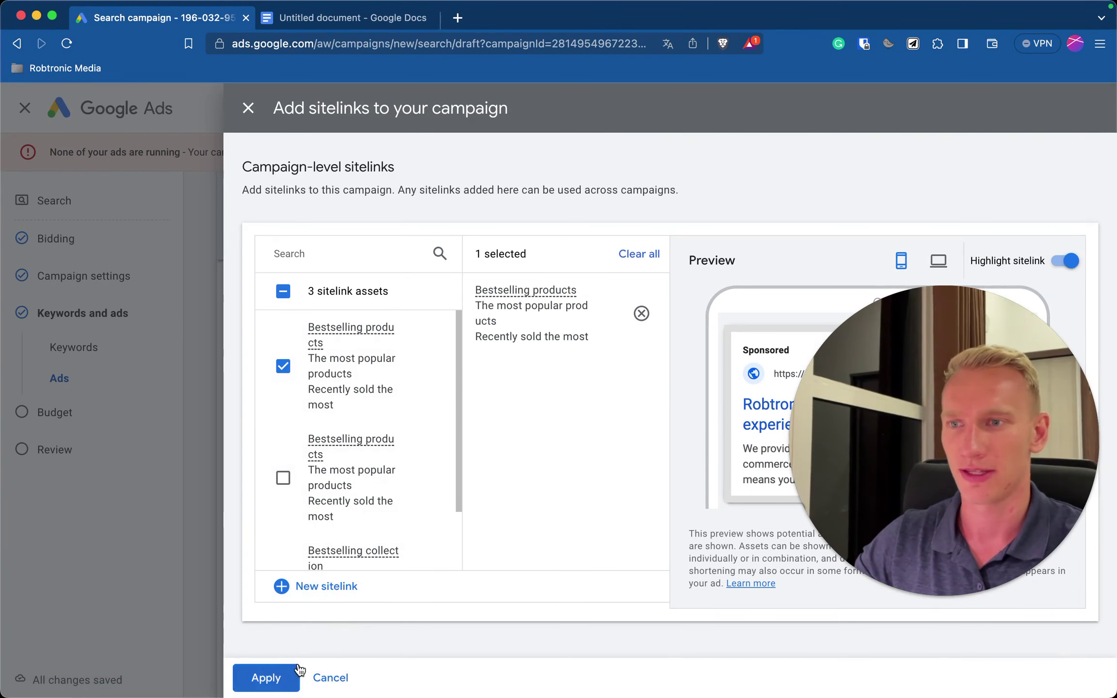
Apply the Bestselling products sitelink to the campaign and close the finished ad editor
click(287, 678)
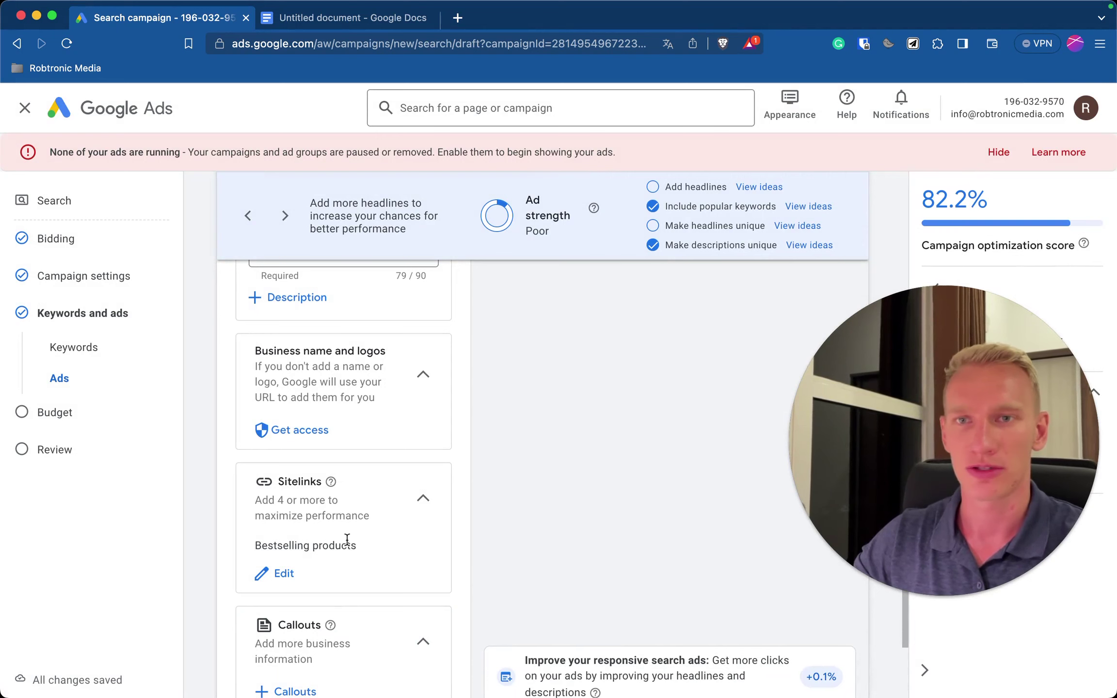
scroll(346, 539, down, 2)
scroll(347, 539, down, 6)
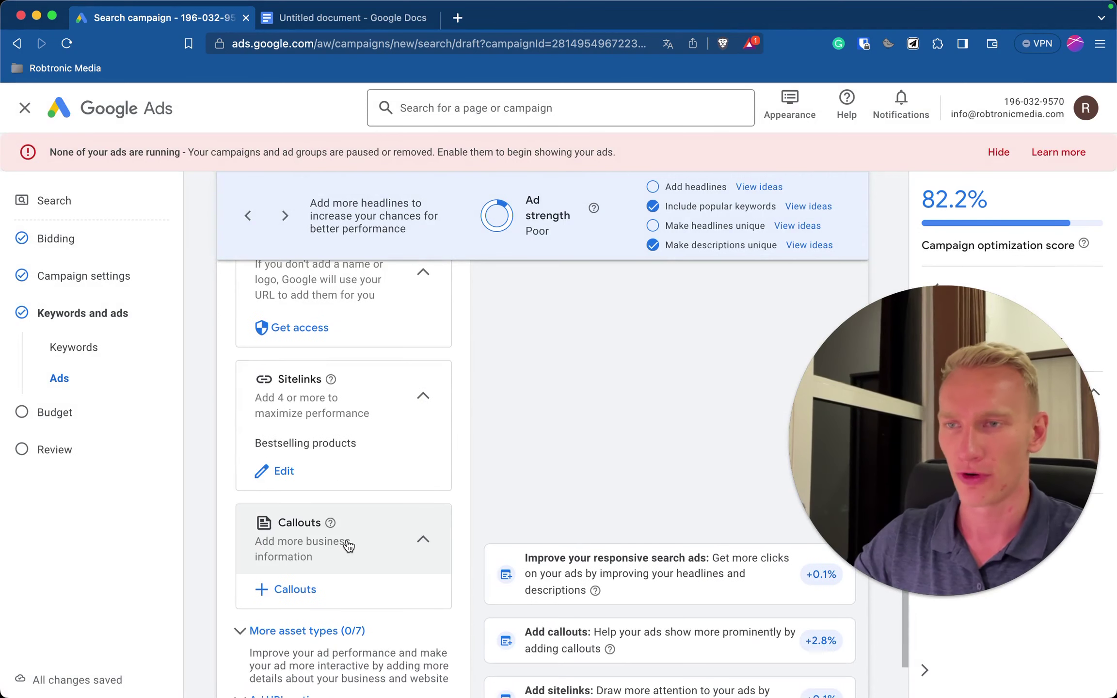
scroll(346, 539, down, 2)
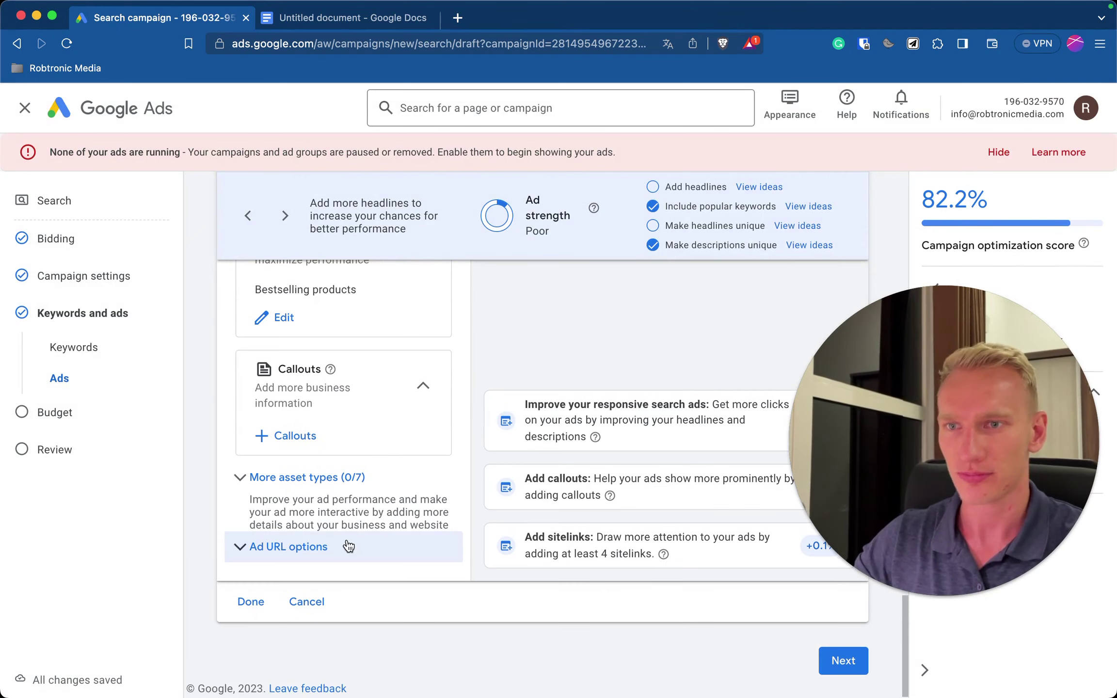
click(250, 601)
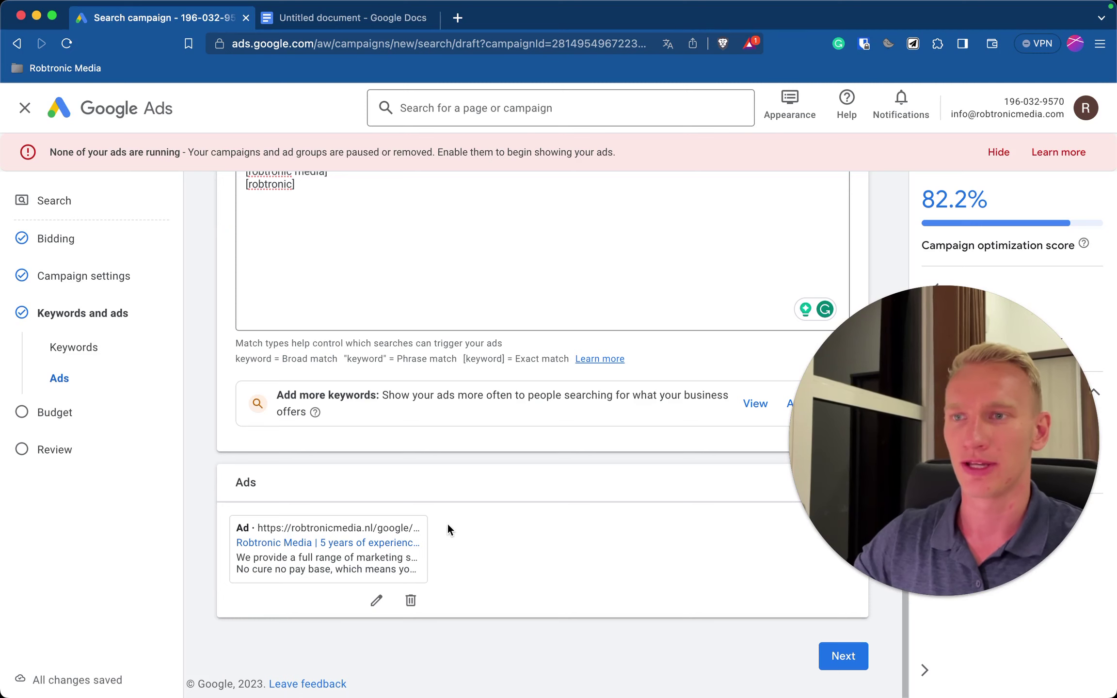
scroll(450, 570, up, 3)
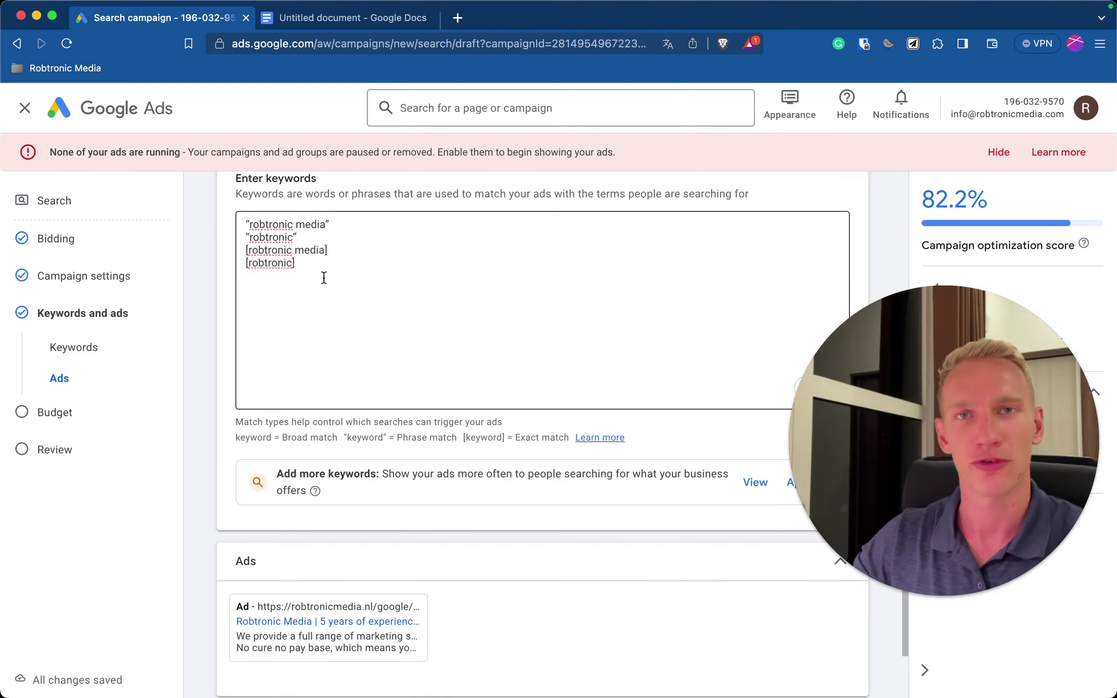
scroll(333, 347, down, 2)
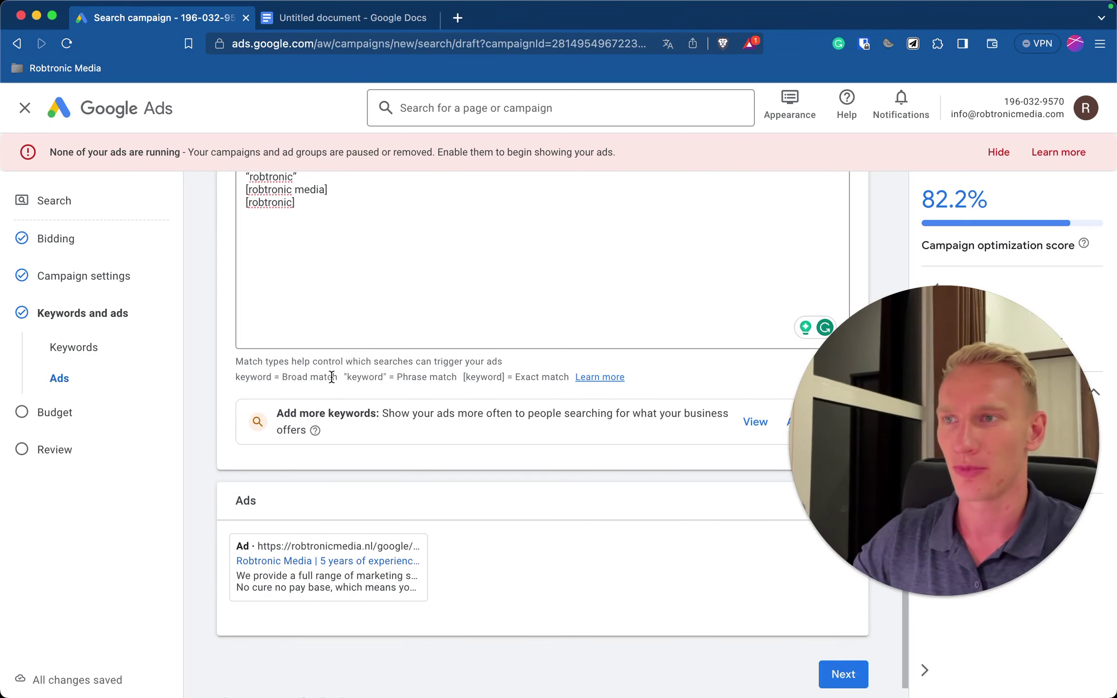
Set a €10.00 average daily budget and proceed to the campaign review
click(845, 675)
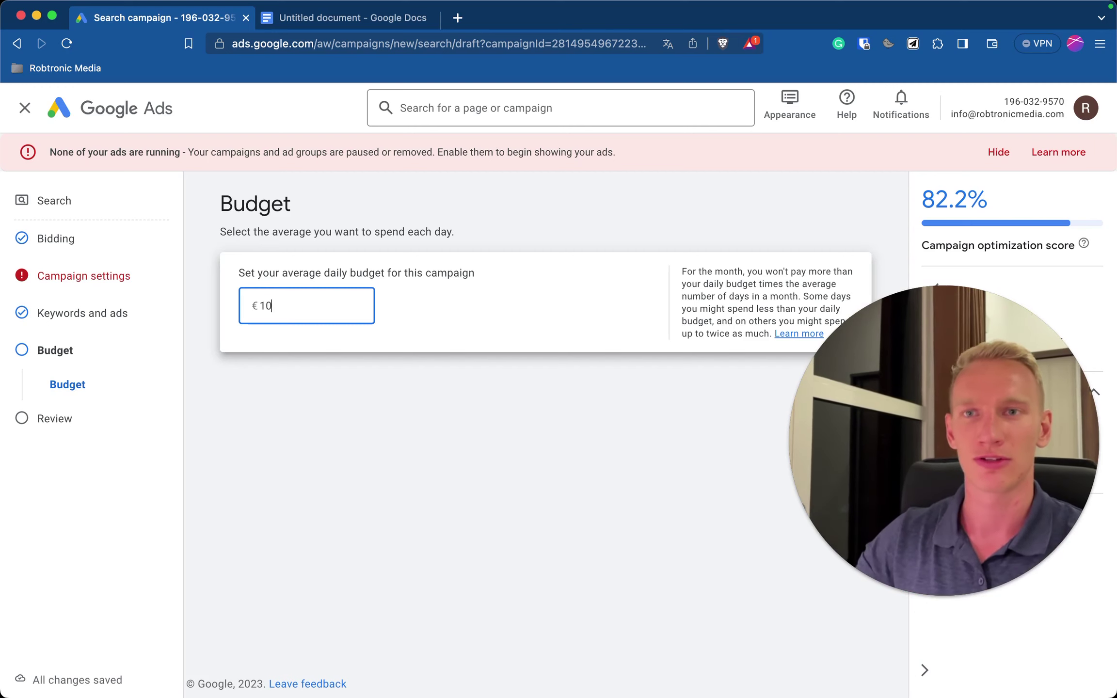
drag(963, 420, 964, 479)
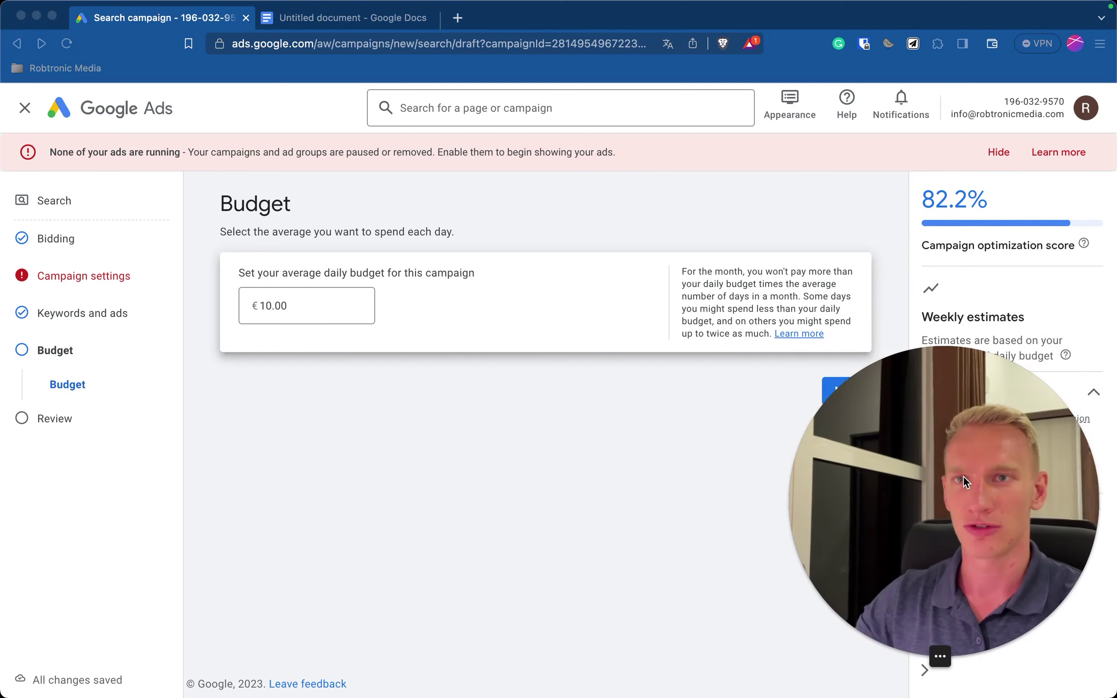
click(832, 388)
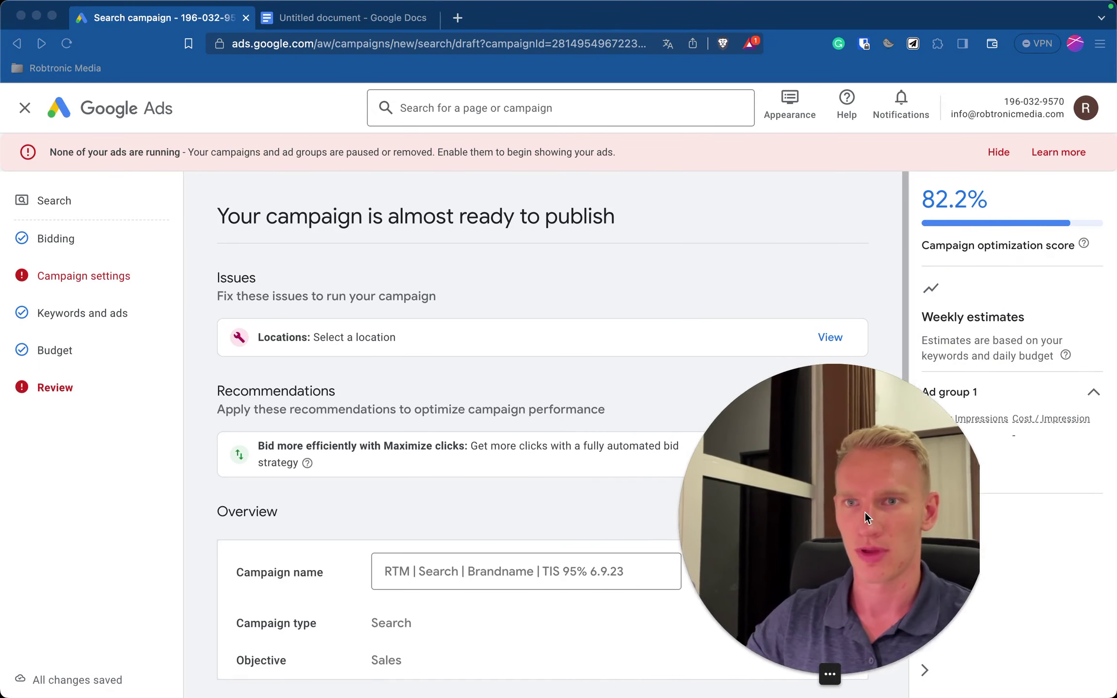
Set the campaign's location targeting to Netherlands only and save the settings
drag(865, 513, 989, 539)
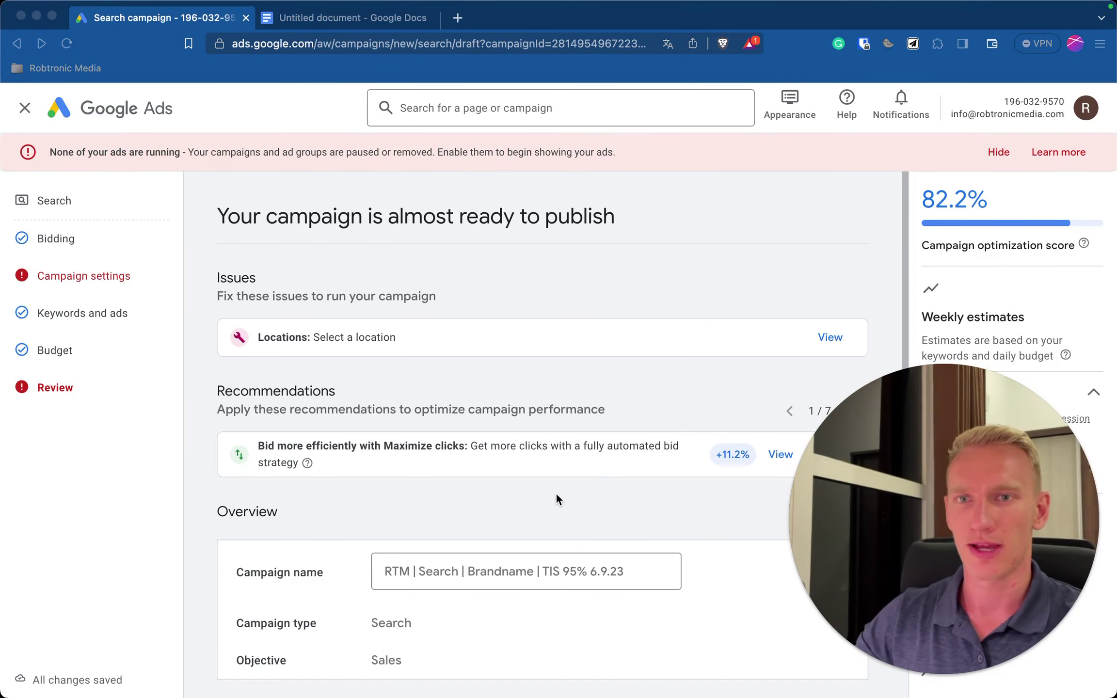
scroll(546, 496, down, 10)
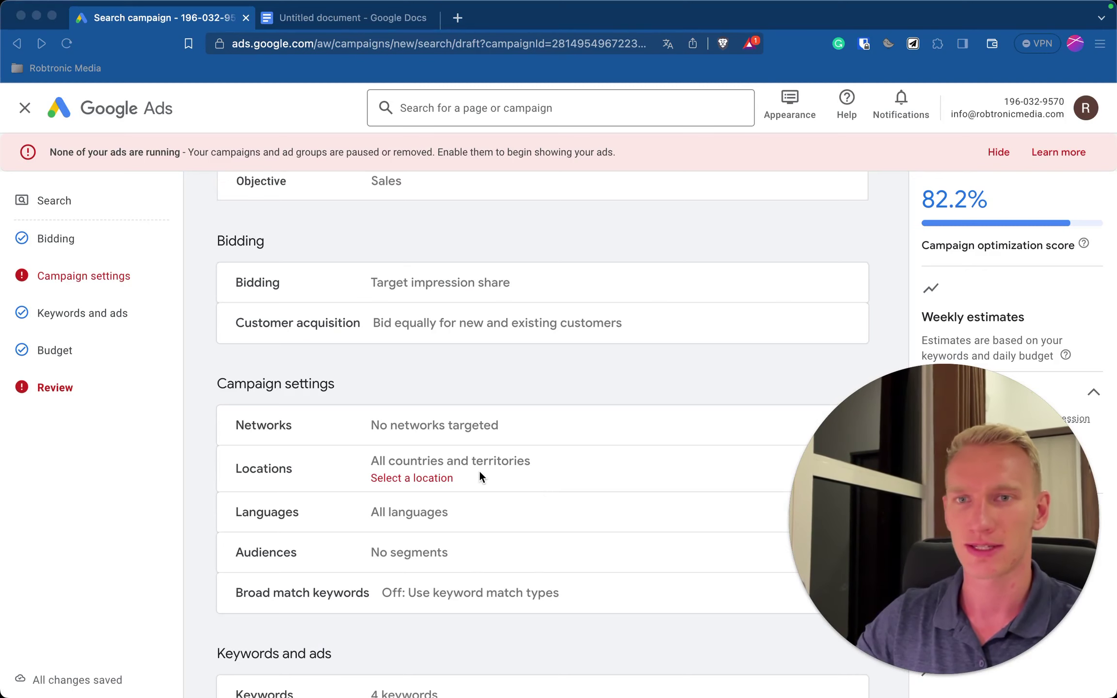
scroll(479, 476, up, 10)
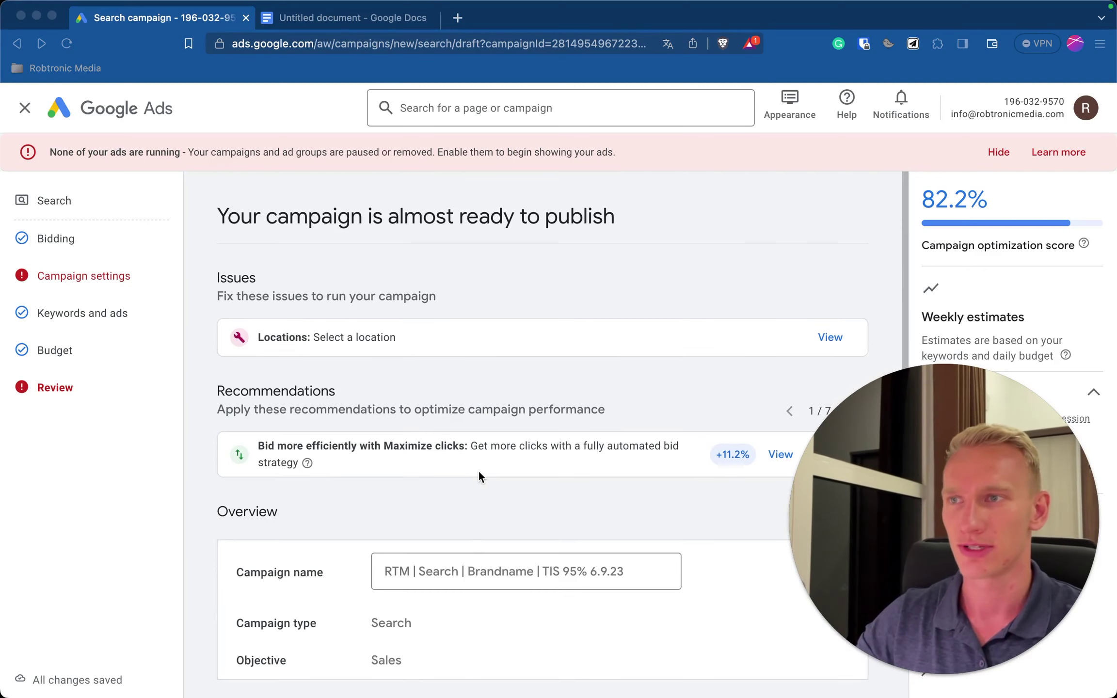
click(122, 283)
scroll(646, 487, down, 8)
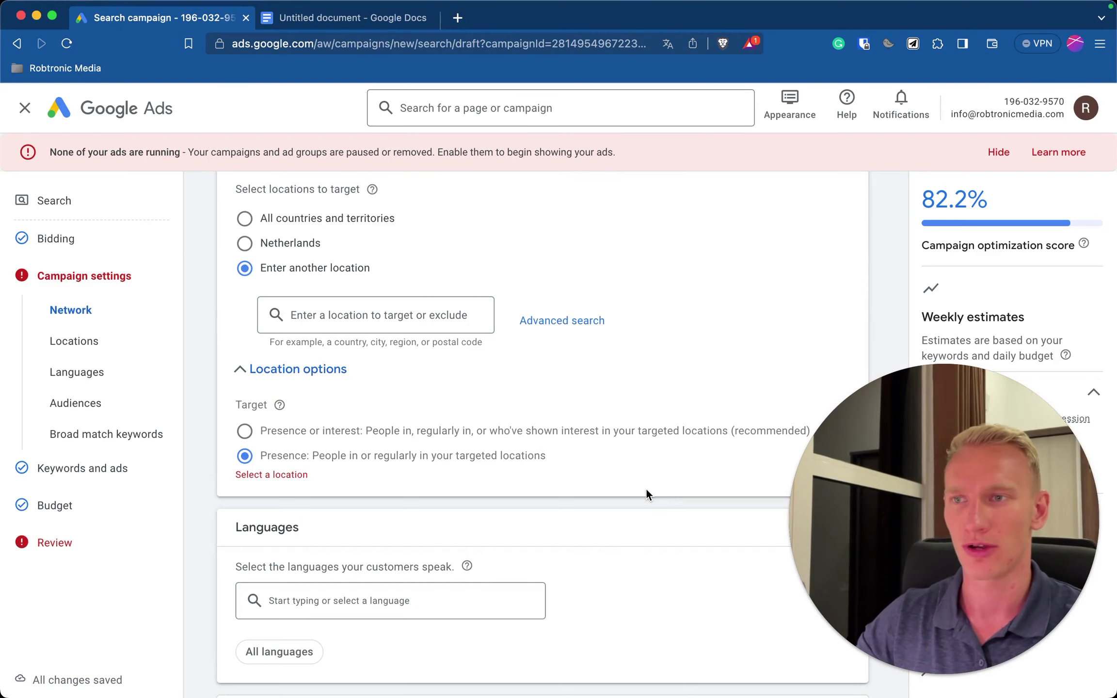
scroll(504, 446, up, 1)
click(310, 285)
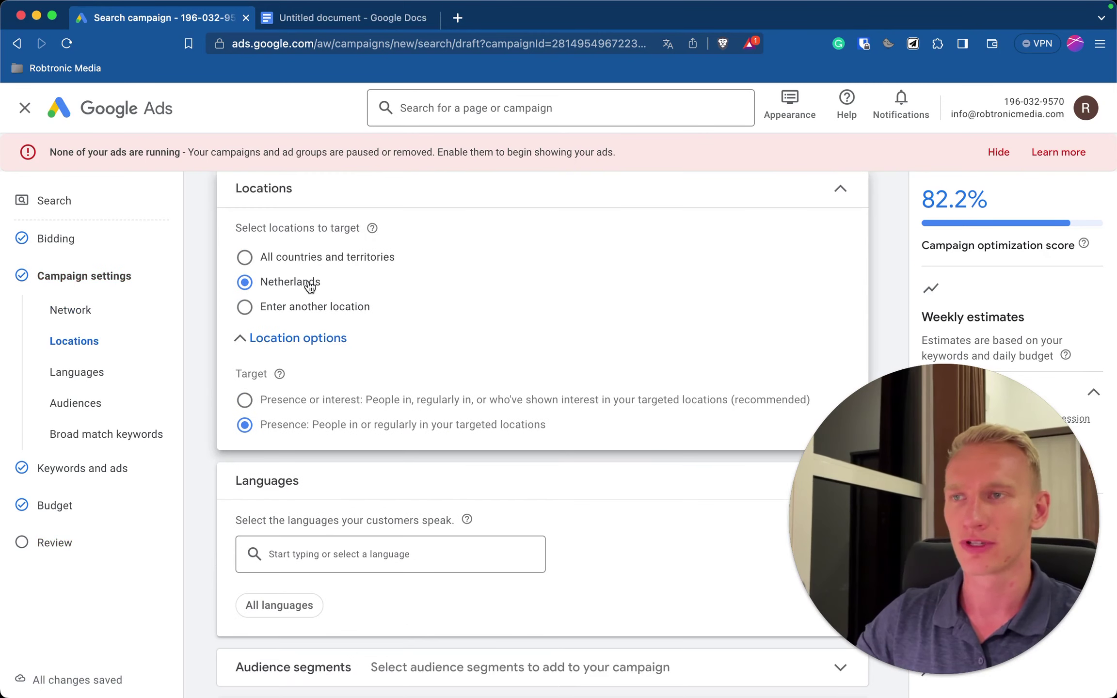
click(890, 543)
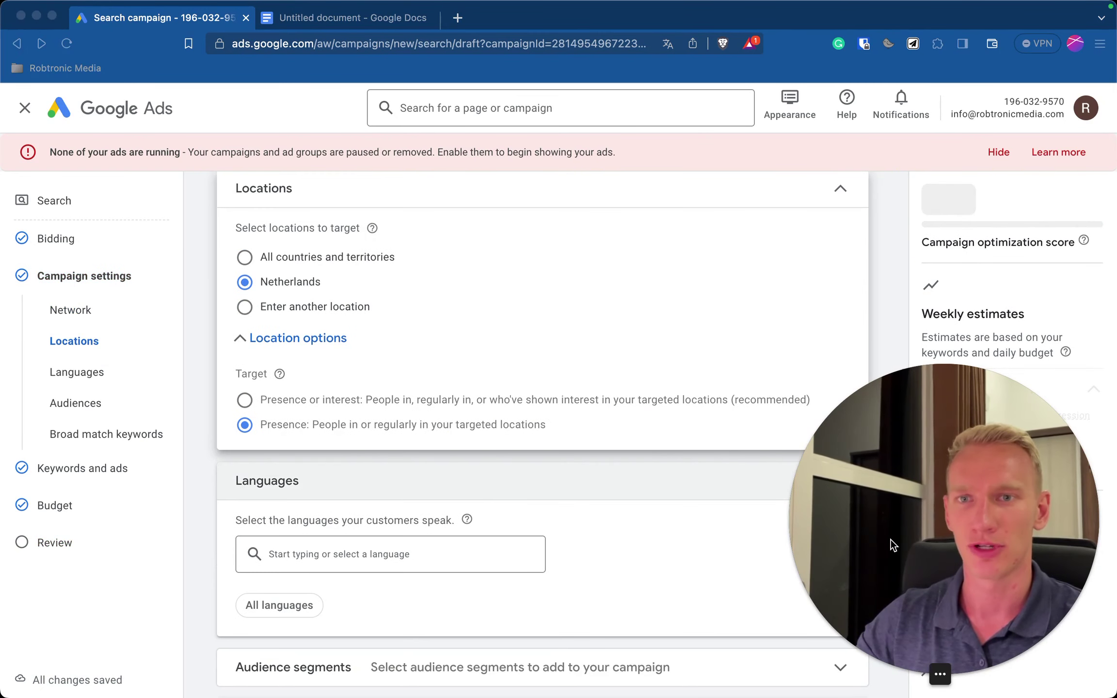
scroll(740, 547, down, 6)
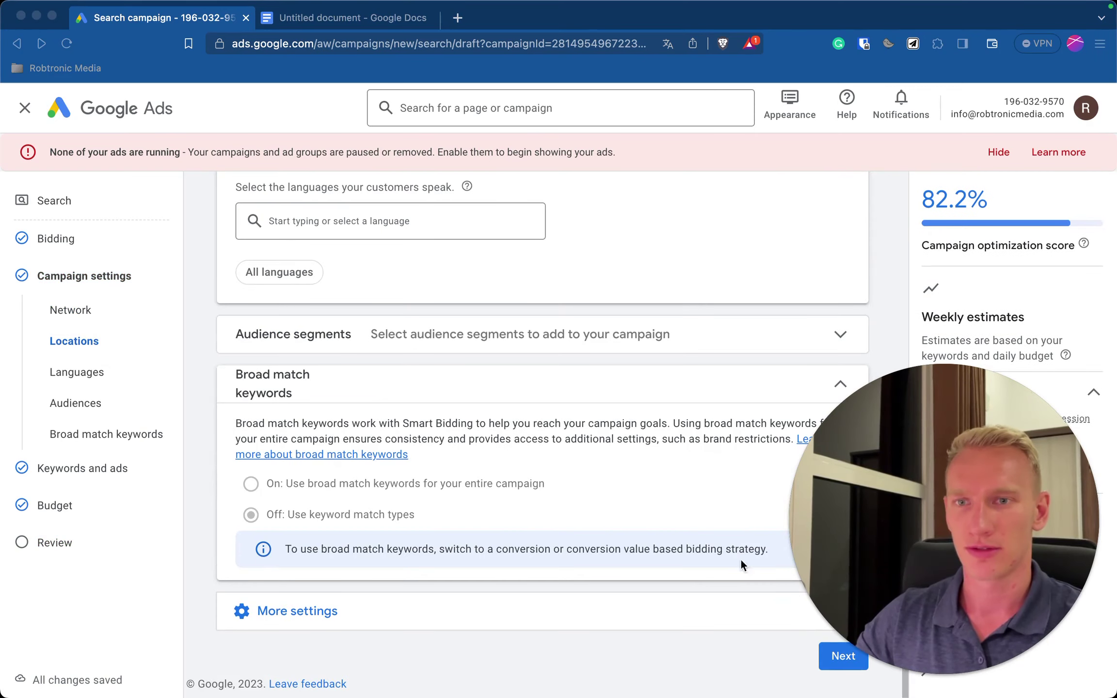
click(836, 662)
scroll(810, 534, down, 5)
click(861, 668)
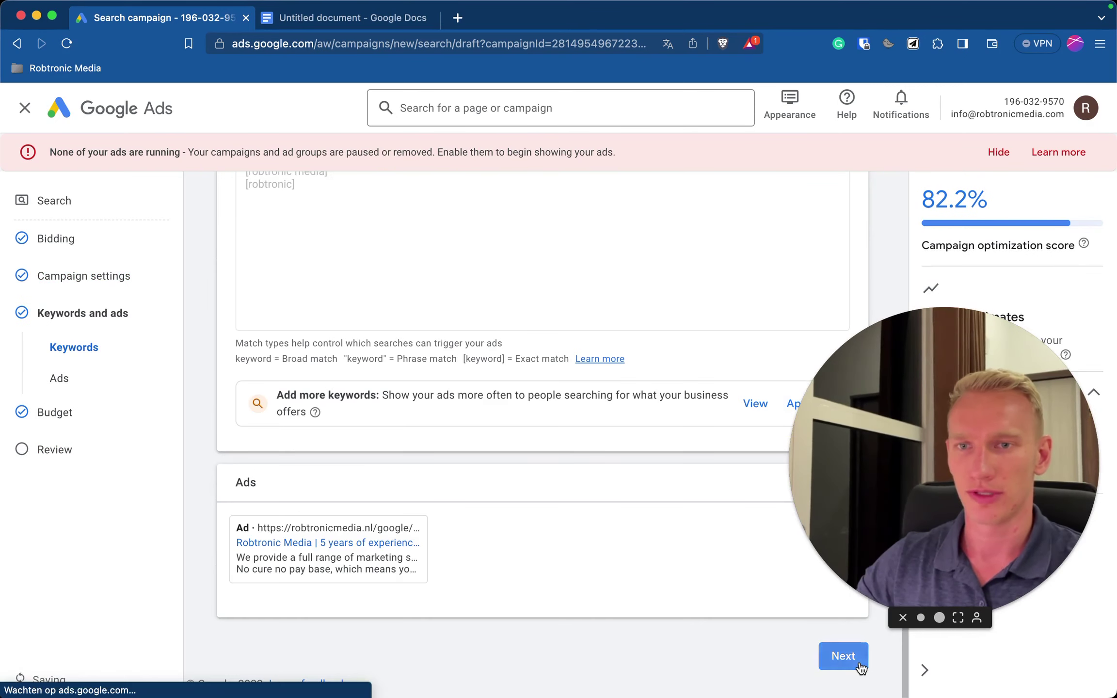
Remove the blank line from the keyword list, save, and return to the review
click(100, 324)
scroll(485, 489, down, 2)
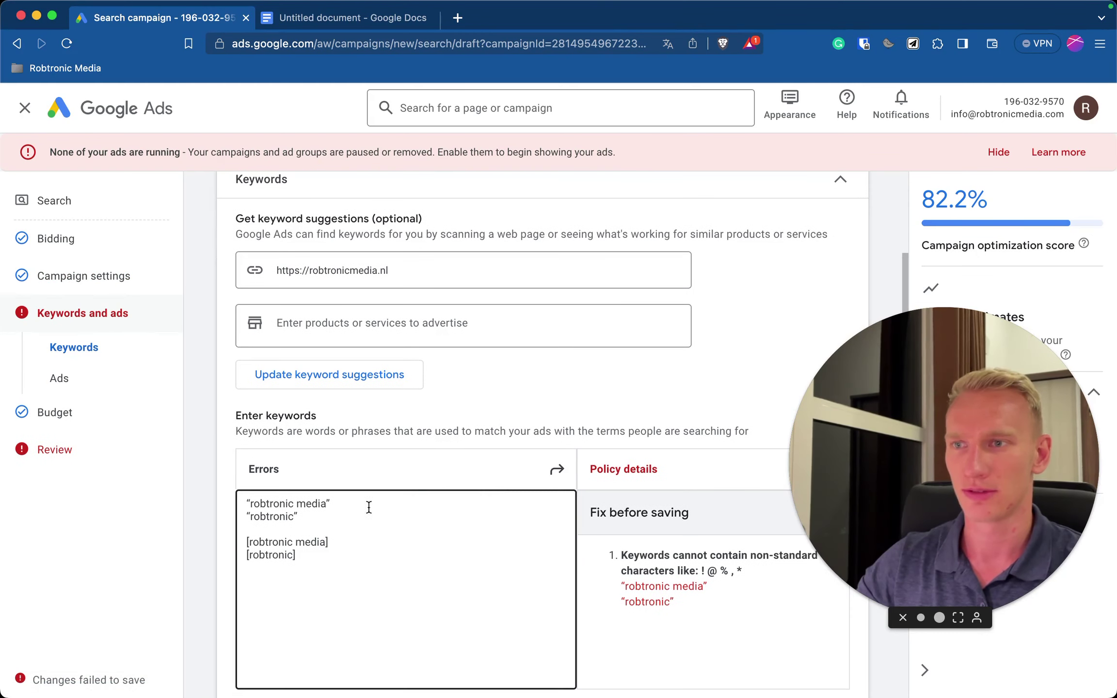
click(342, 527)
key(BackSpace)
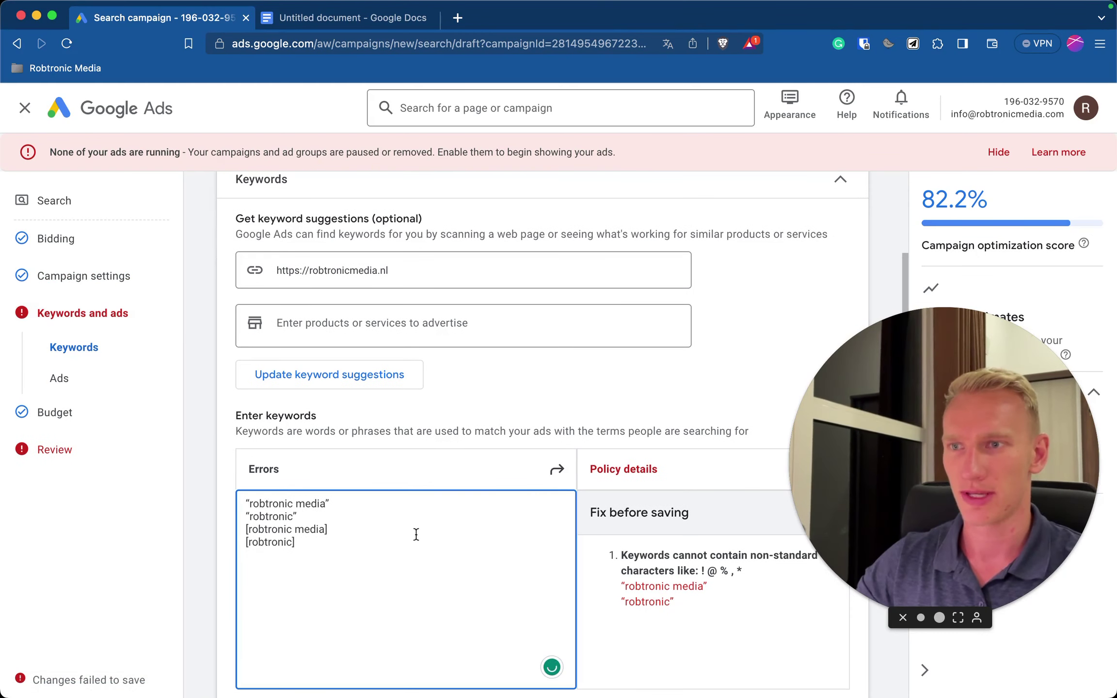
scroll(582, 581, down, 5)
click(841, 656)
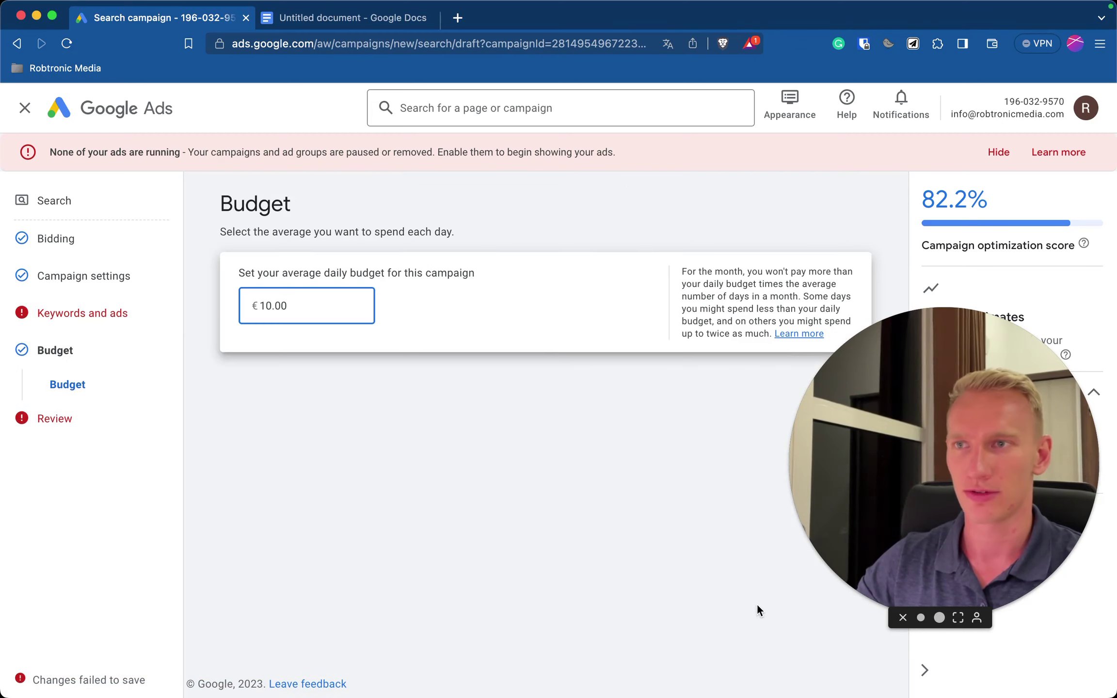
click(52, 430)
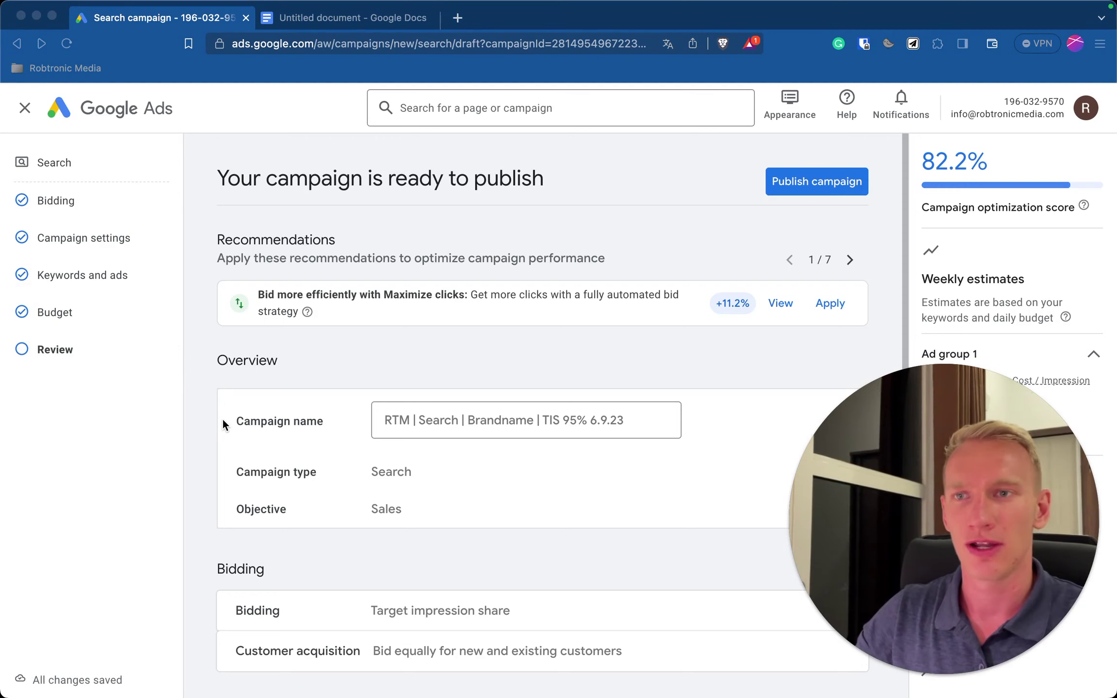
scroll(630, 472, down, 1)
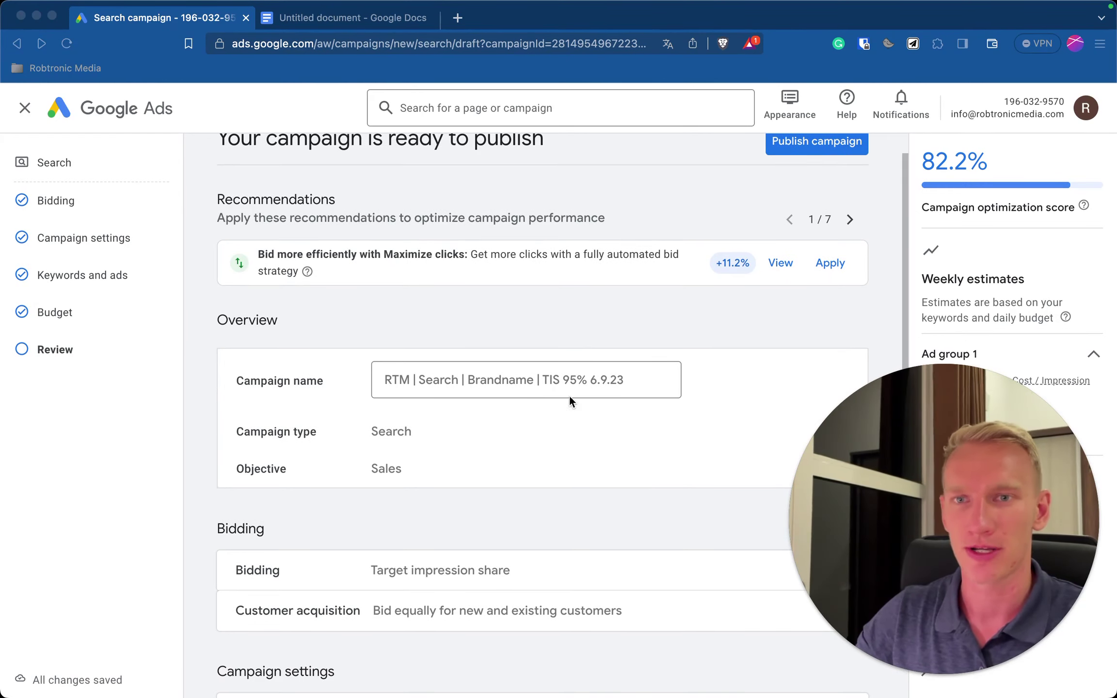
scroll(578, 413, down, 2)
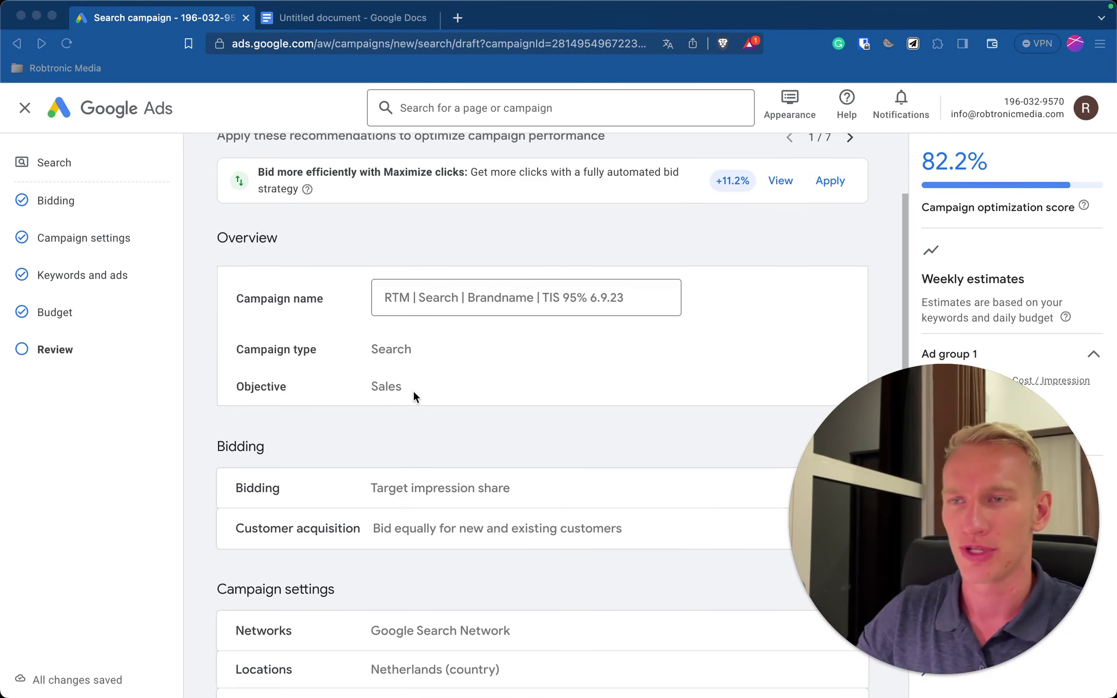
scroll(412, 390, down, 2)
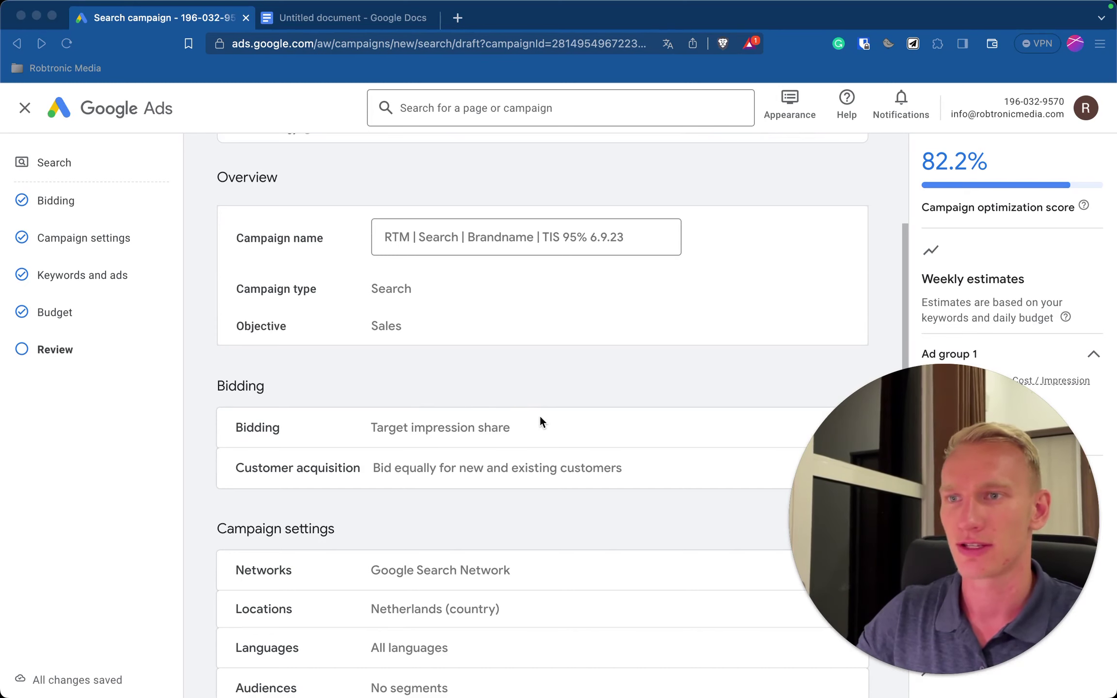
scroll(540, 422, down, 2)
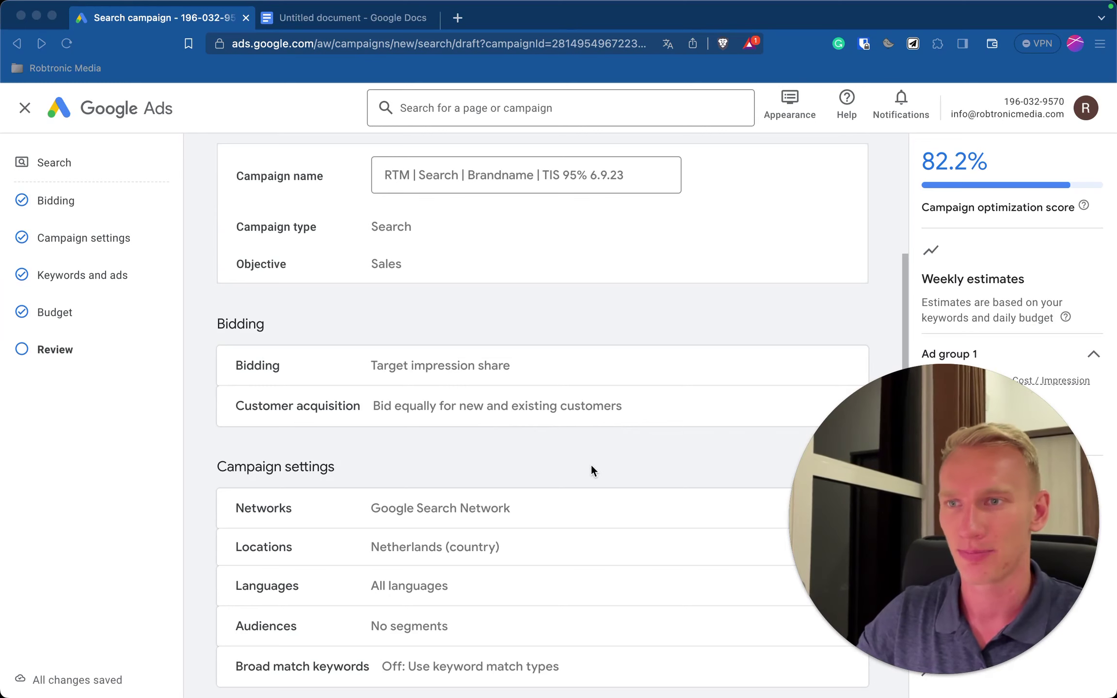
scroll(591, 465, down, 2)
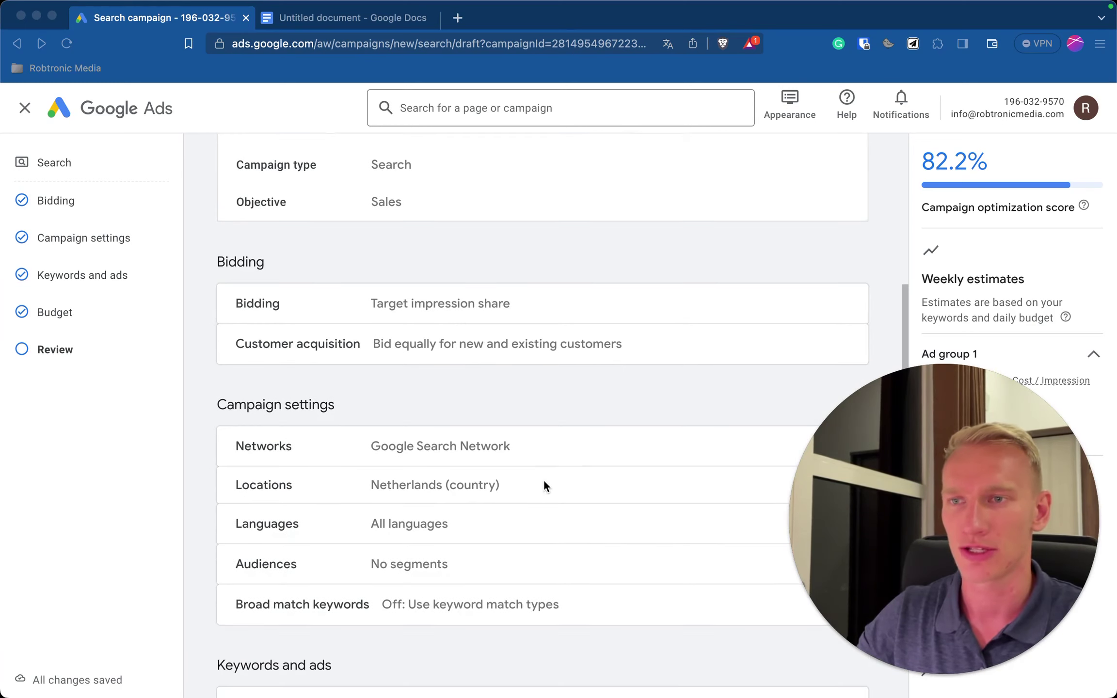
scroll(542, 509, down, 1)
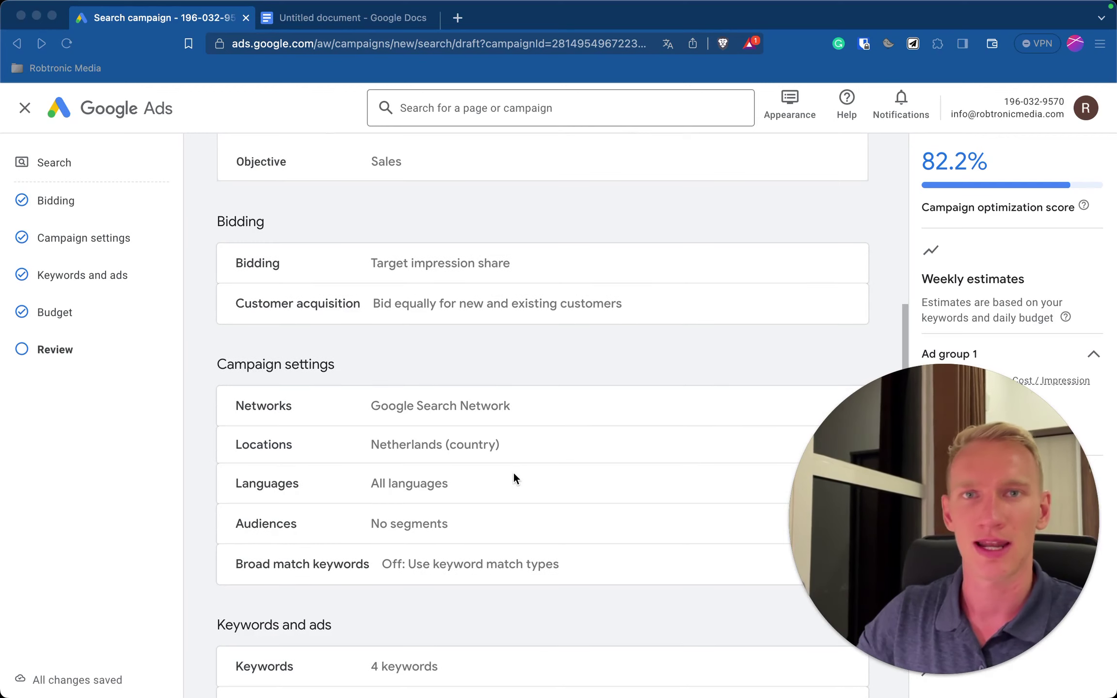
scroll(508, 483, down, 3)
scroll(508, 487, down, 3)
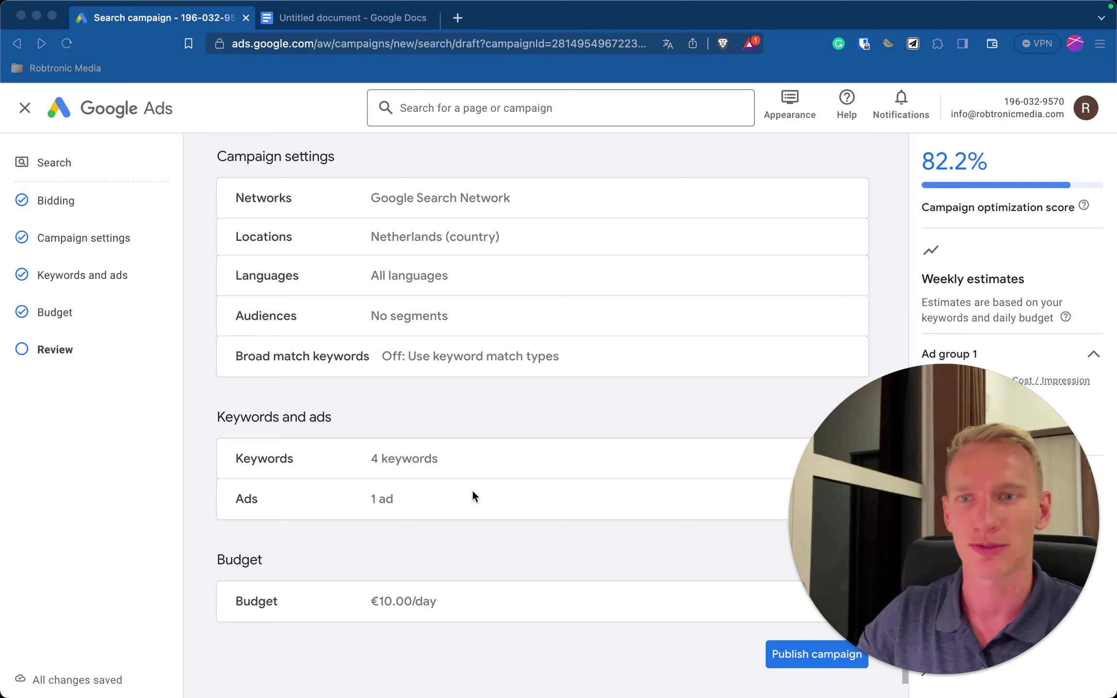
scroll(472, 495, down, 1)
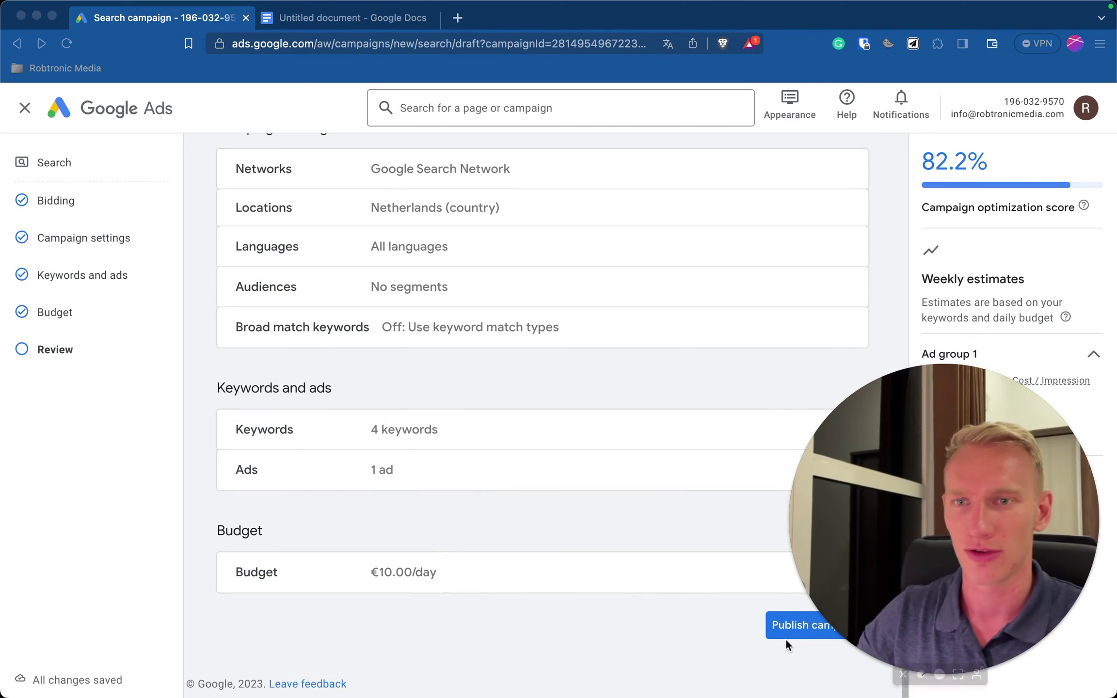
Publish the RTM | Search | Brandname | TIS 95% 6.9.23 campaign
scroll(764, 408, up, 18)
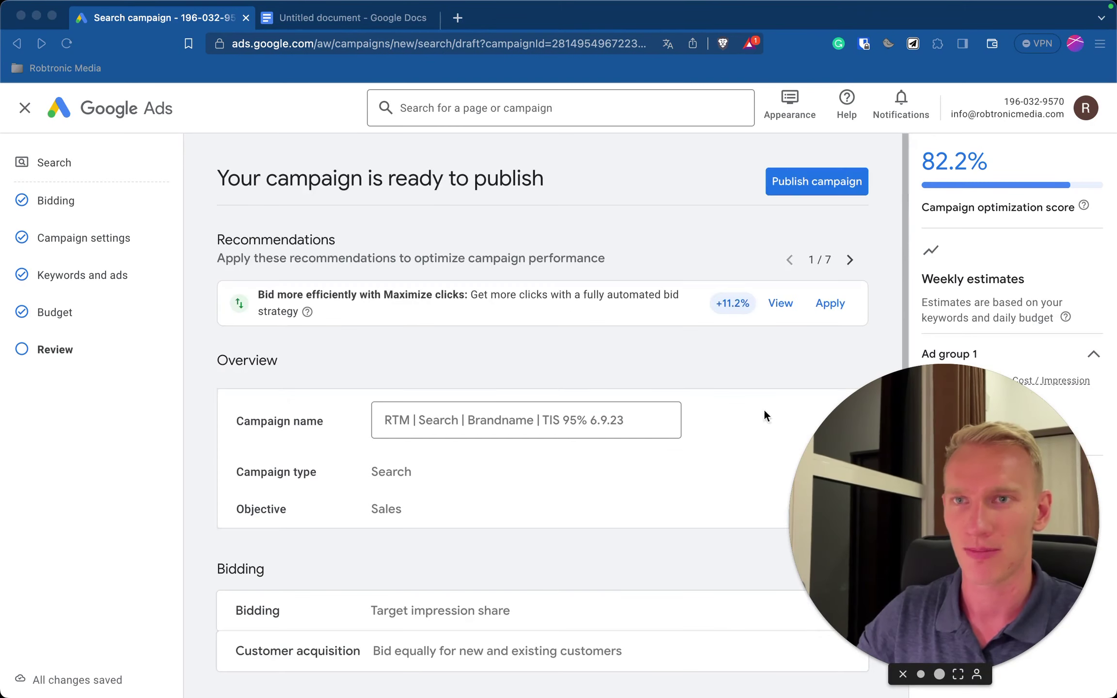
click(821, 183)
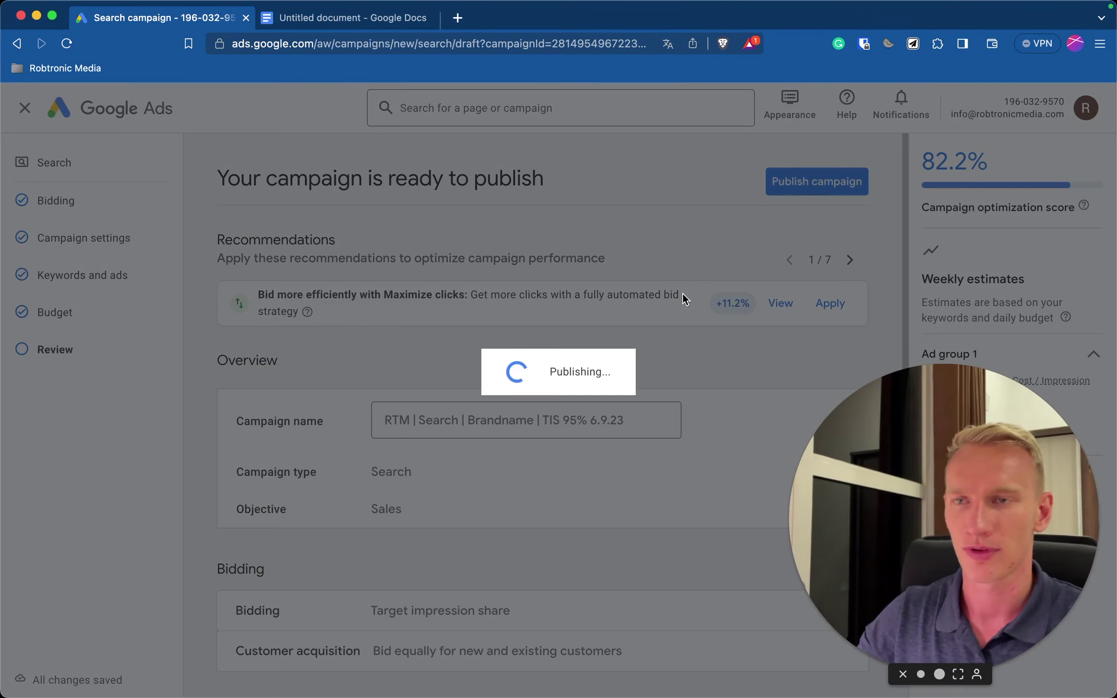